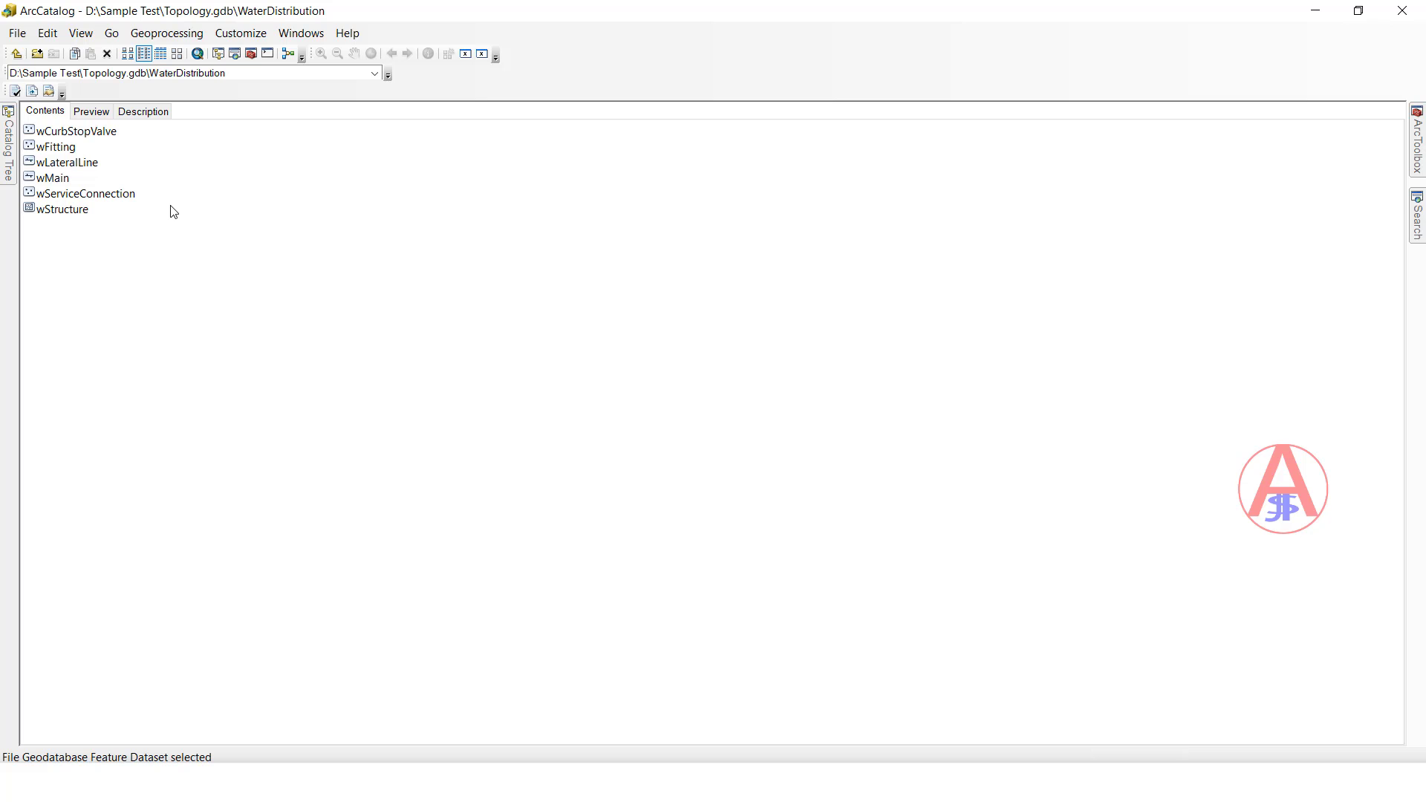
Step: Define a new WaterDistribution feature class named Anno, alias Anno, storing Annotation Features
{"action": "right_click", "coordinate": [193, 211]}
{"action": "mouse_move", "coordinate": [253, 343]}
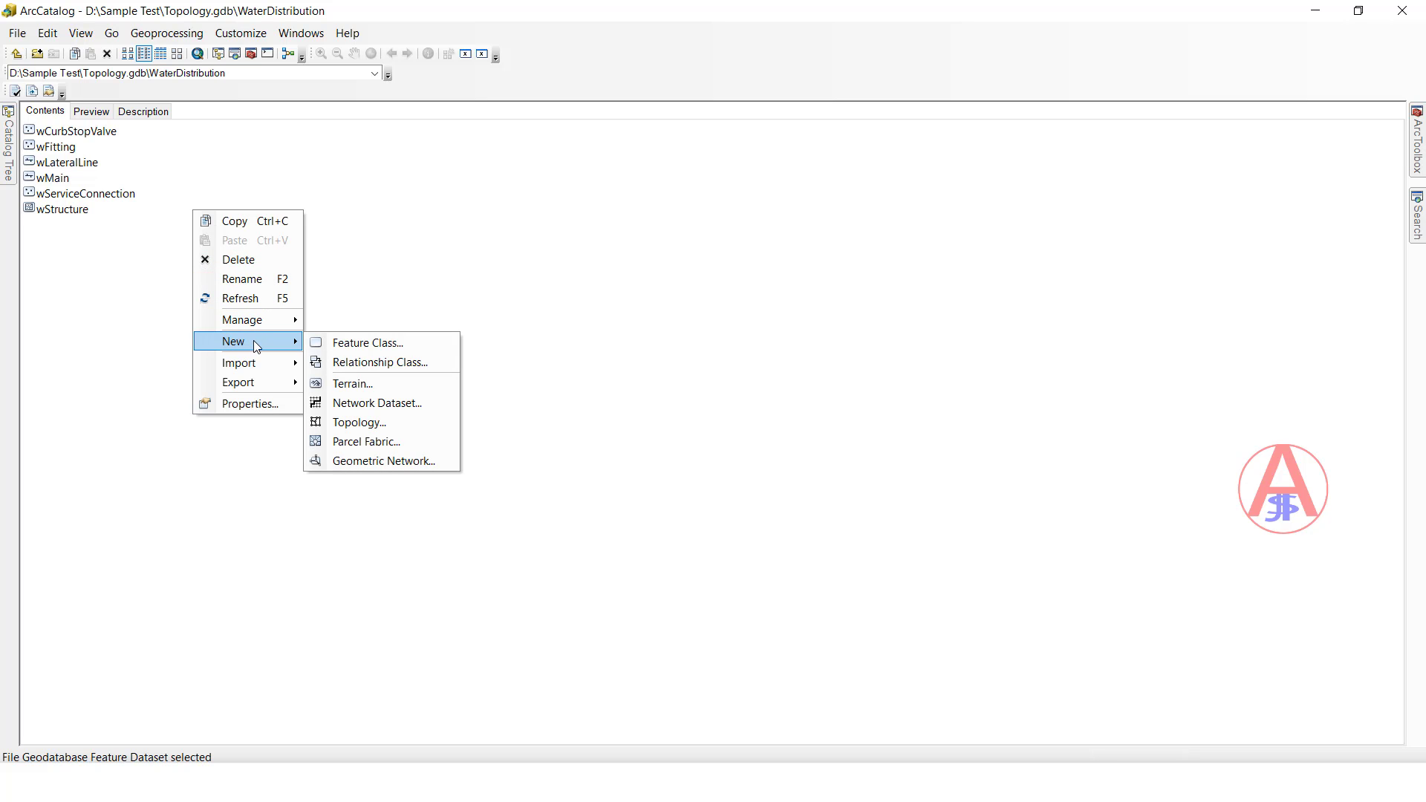
{"action": "left_click", "coordinate": [368, 344]}
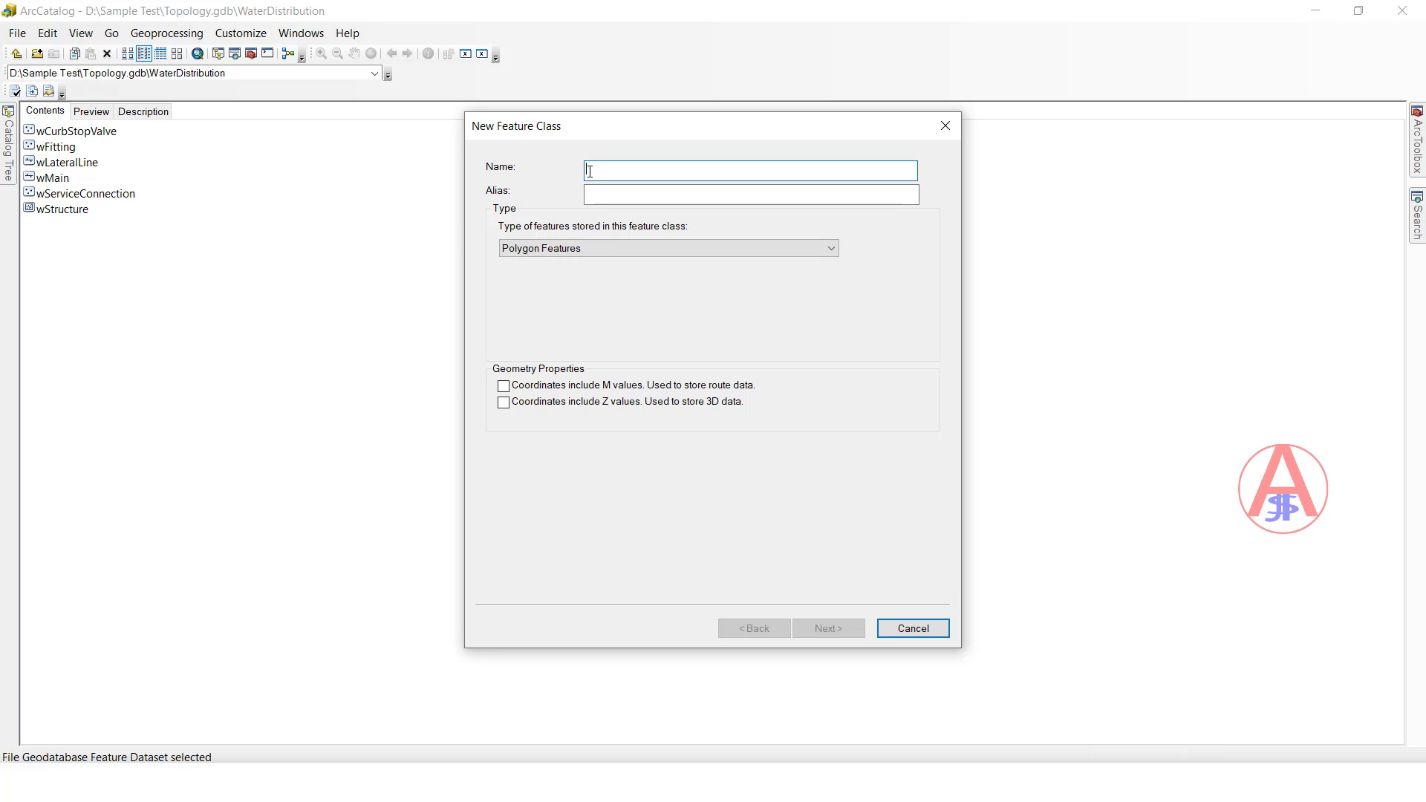
{"action": "type", "text": "Anno"}
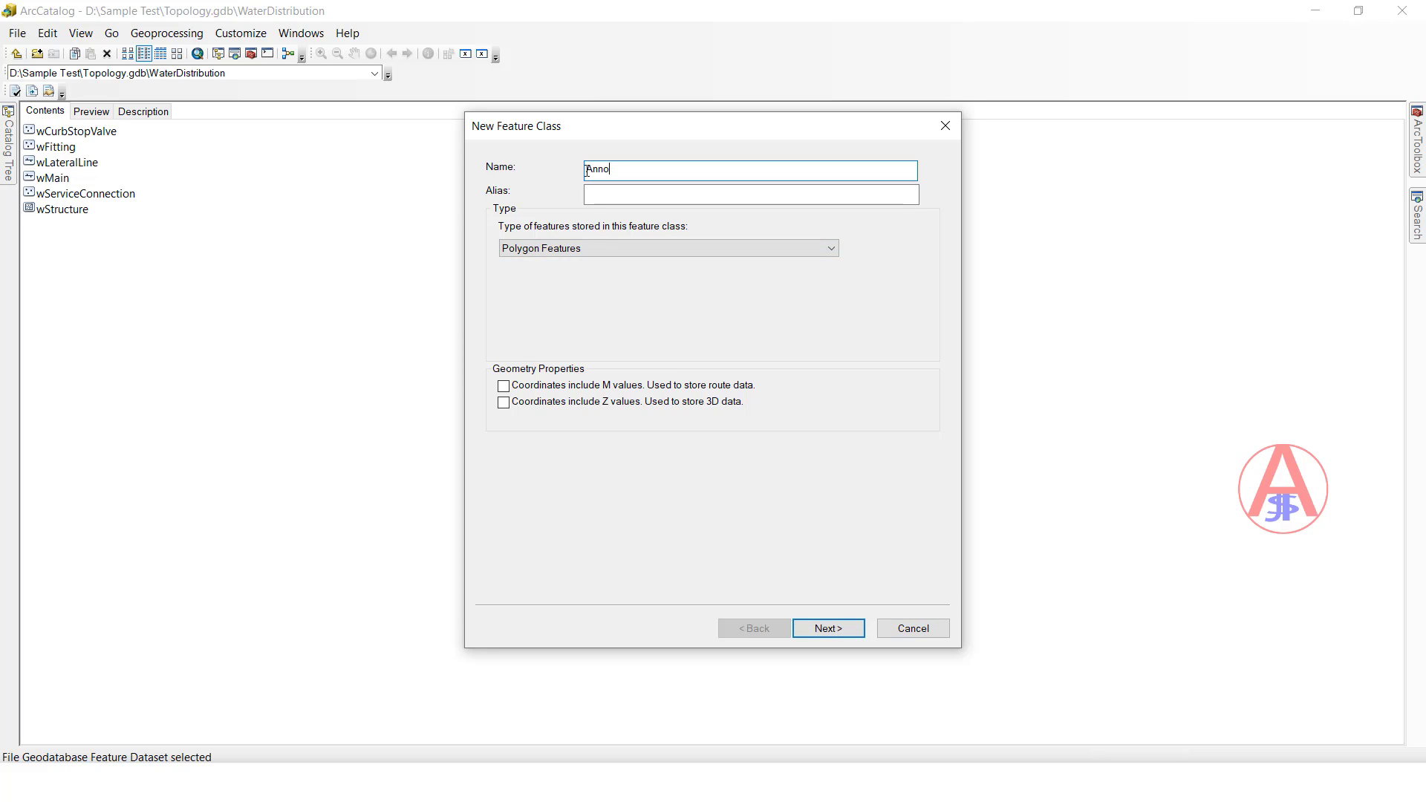
{"action": "double_click", "coordinate": [587, 171]}
{"action": "key", "text": "ctrl+c"}
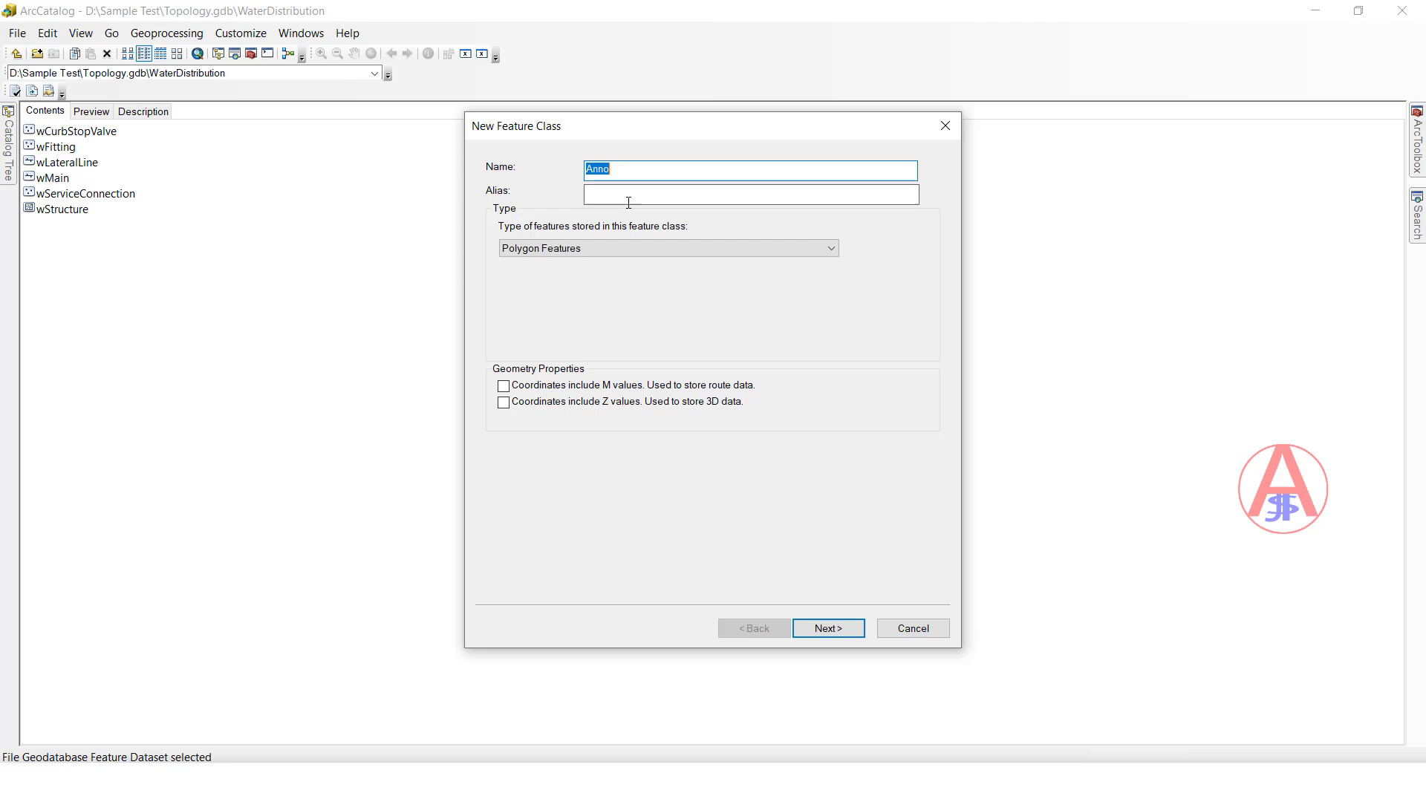
{"action": "left_click", "coordinate": [633, 193]}
{"action": "key", "text": "ctrl+v"}
{"action": "left_click", "coordinate": [578, 256]}
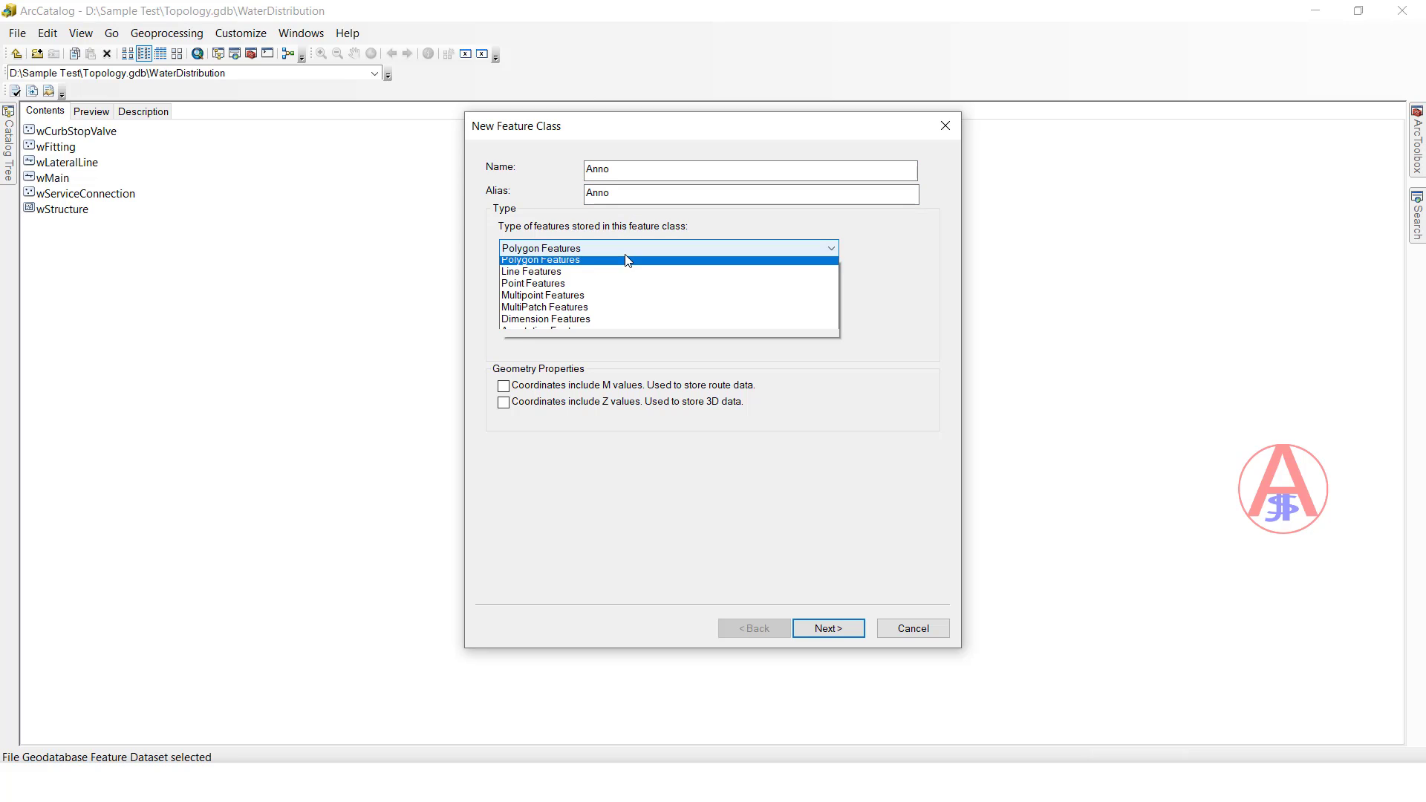
{"action": "left_click", "coordinate": [547, 337]}
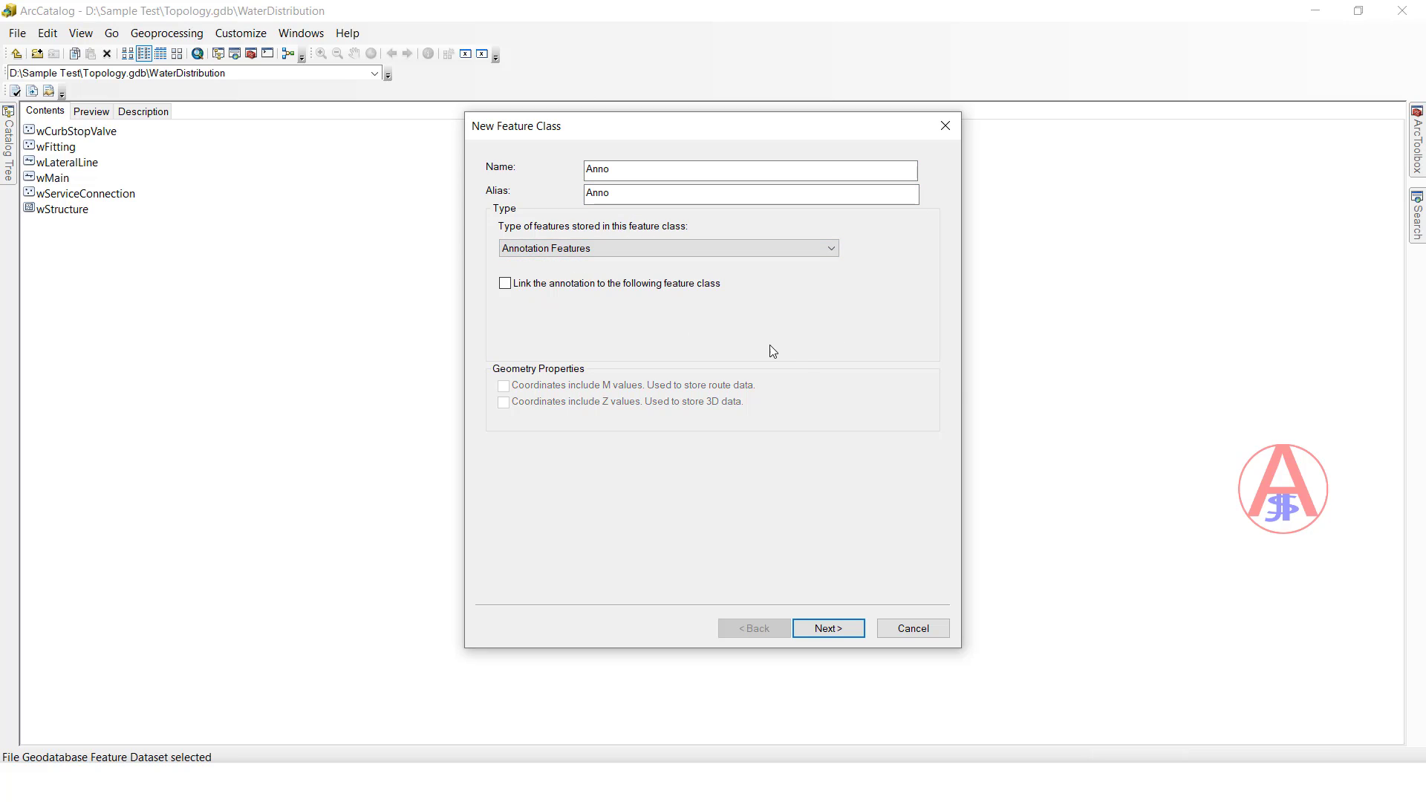
{"action": "left_click", "coordinate": [828, 628]}
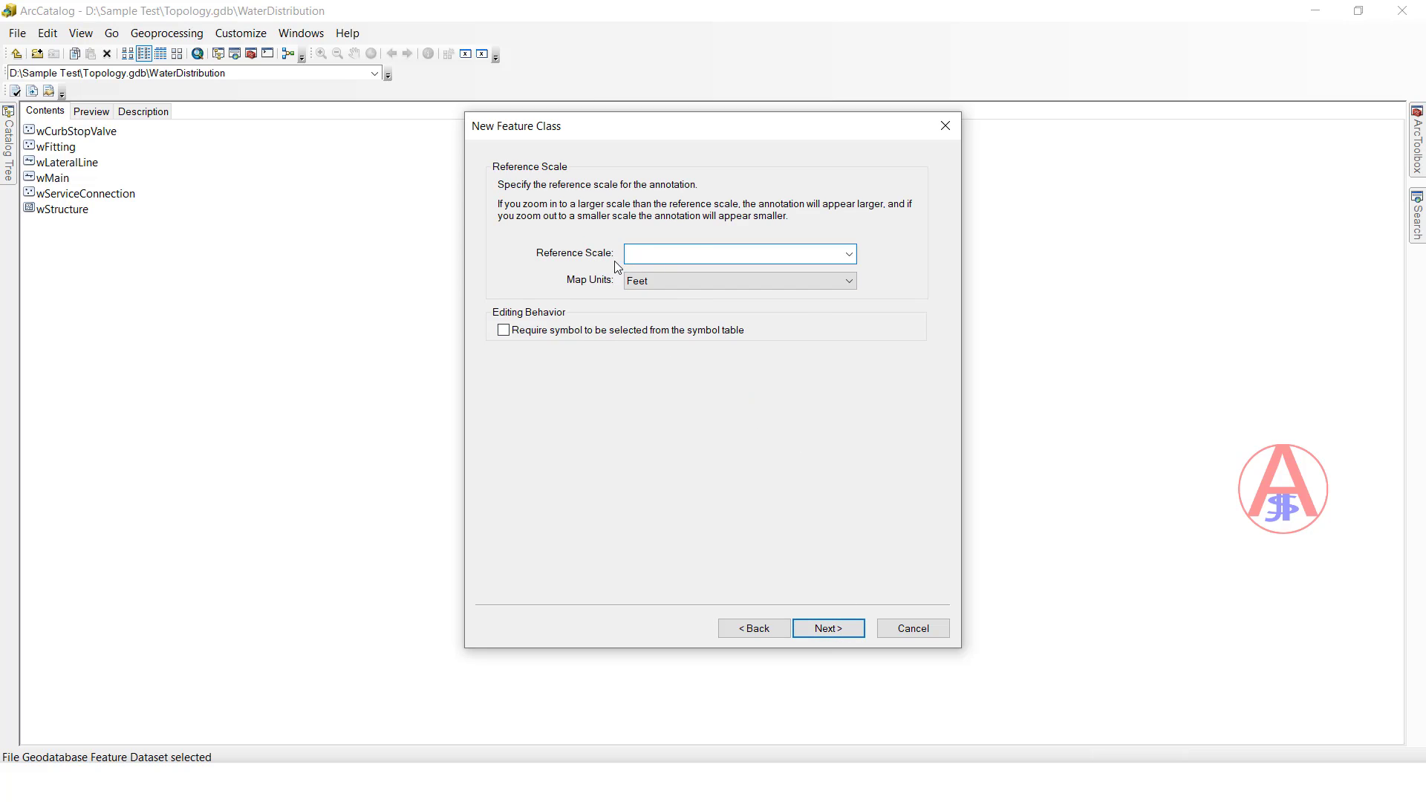
Step: Set the Anno reference scale to 1:1,000 with map units kept in feet
{"action": "left_click", "coordinate": [848, 254]}
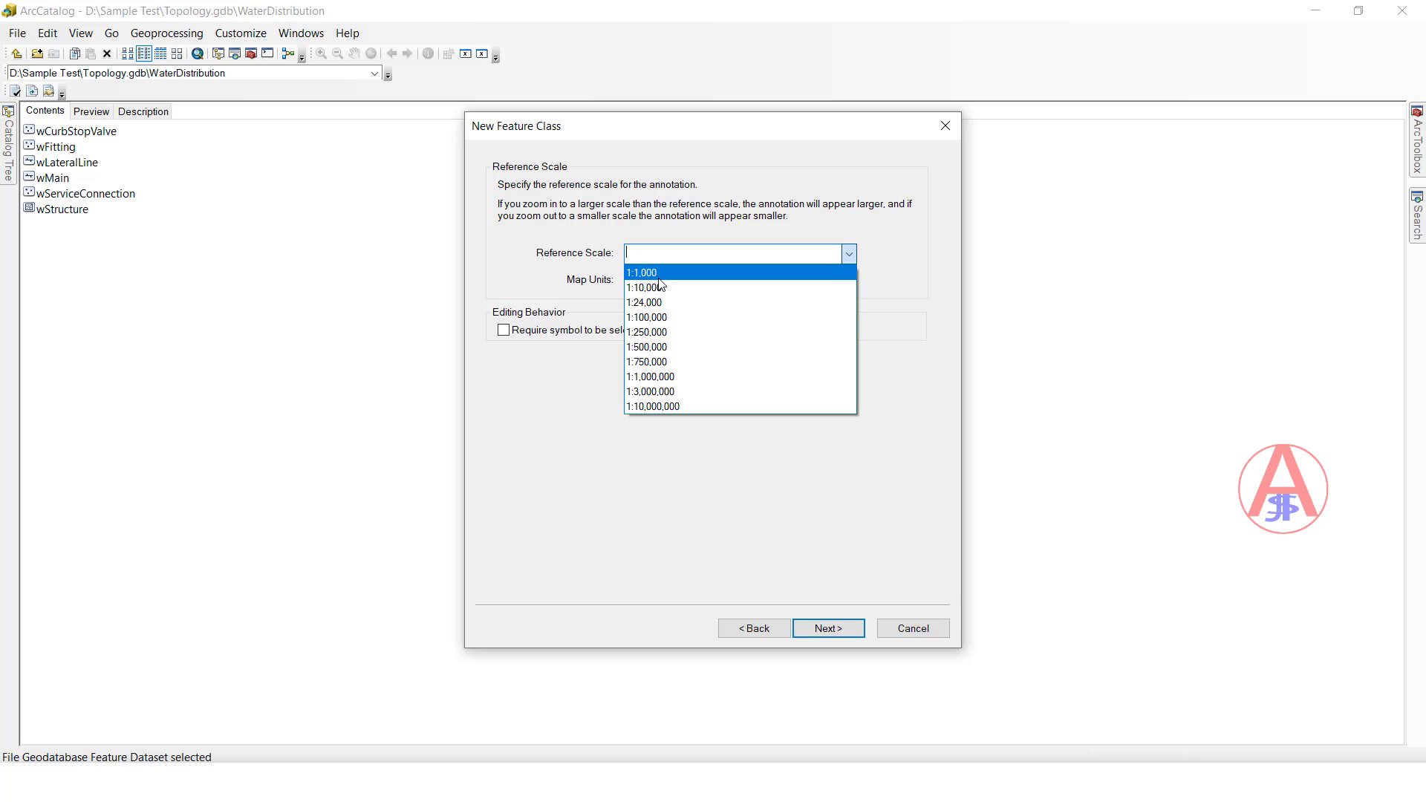
{"action": "left_click", "coordinate": [658, 274]}
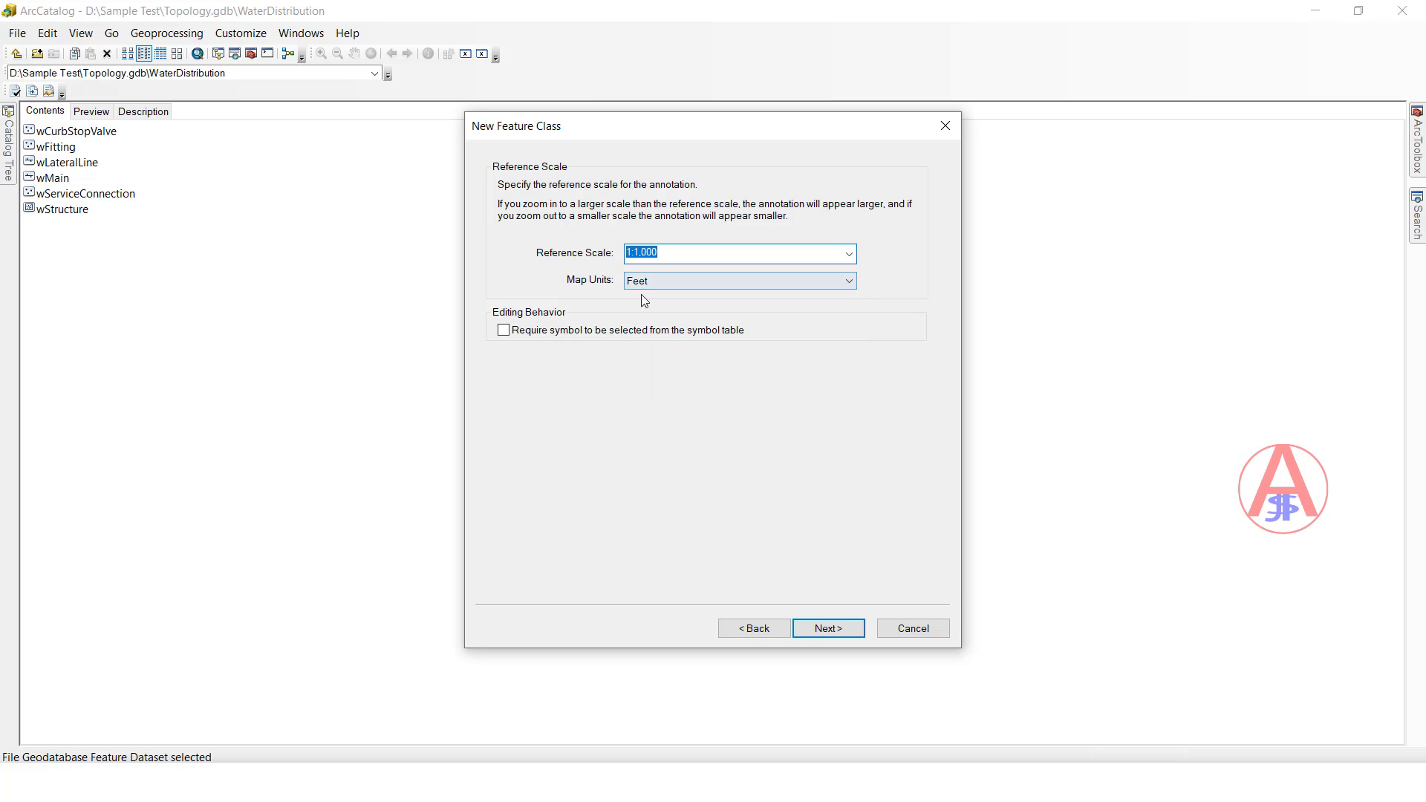
{"action": "left_click", "coordinate": [826, 629]}
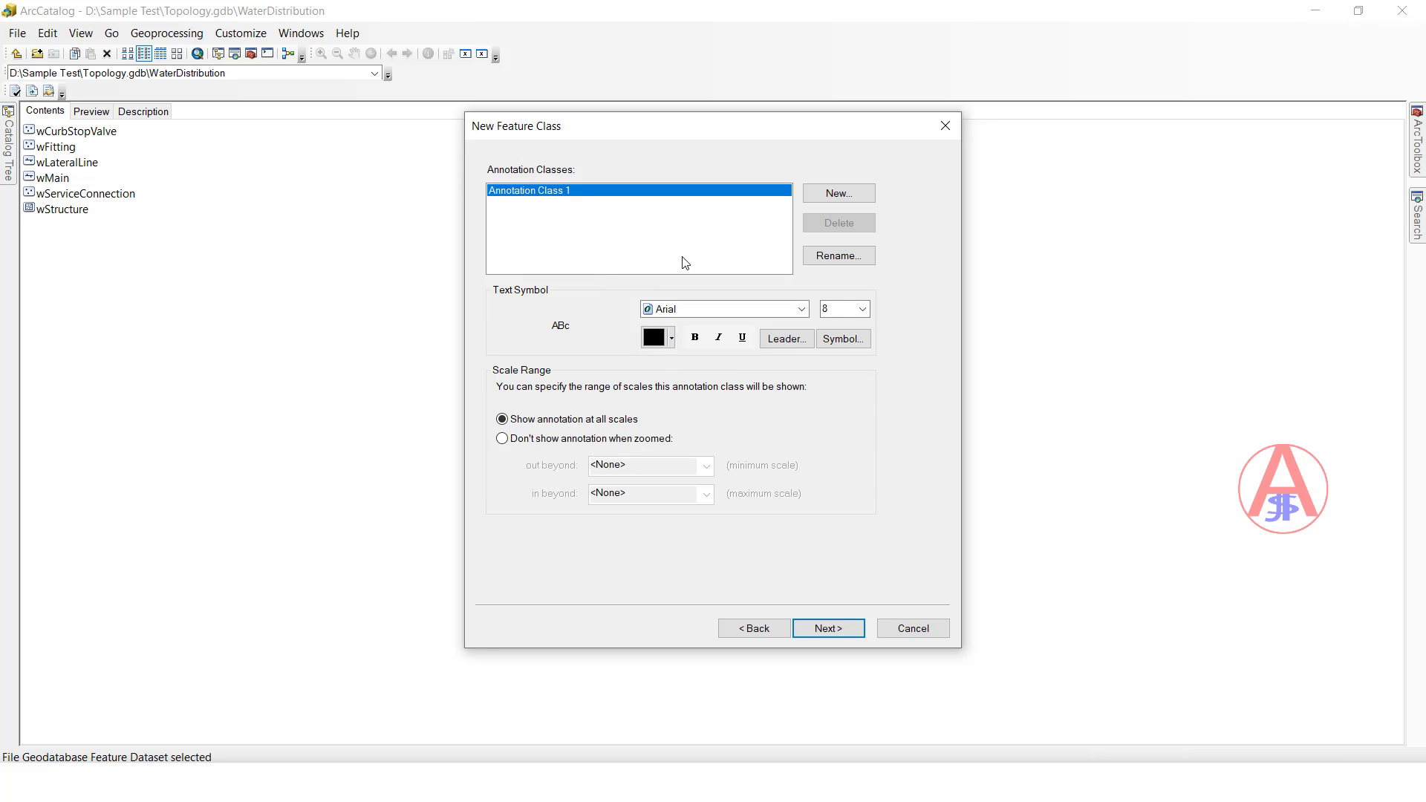
Step: Make Annotation Class 1 text 10-point, red and bold
{"action": "left_click", "coordinate": [862, 309]}
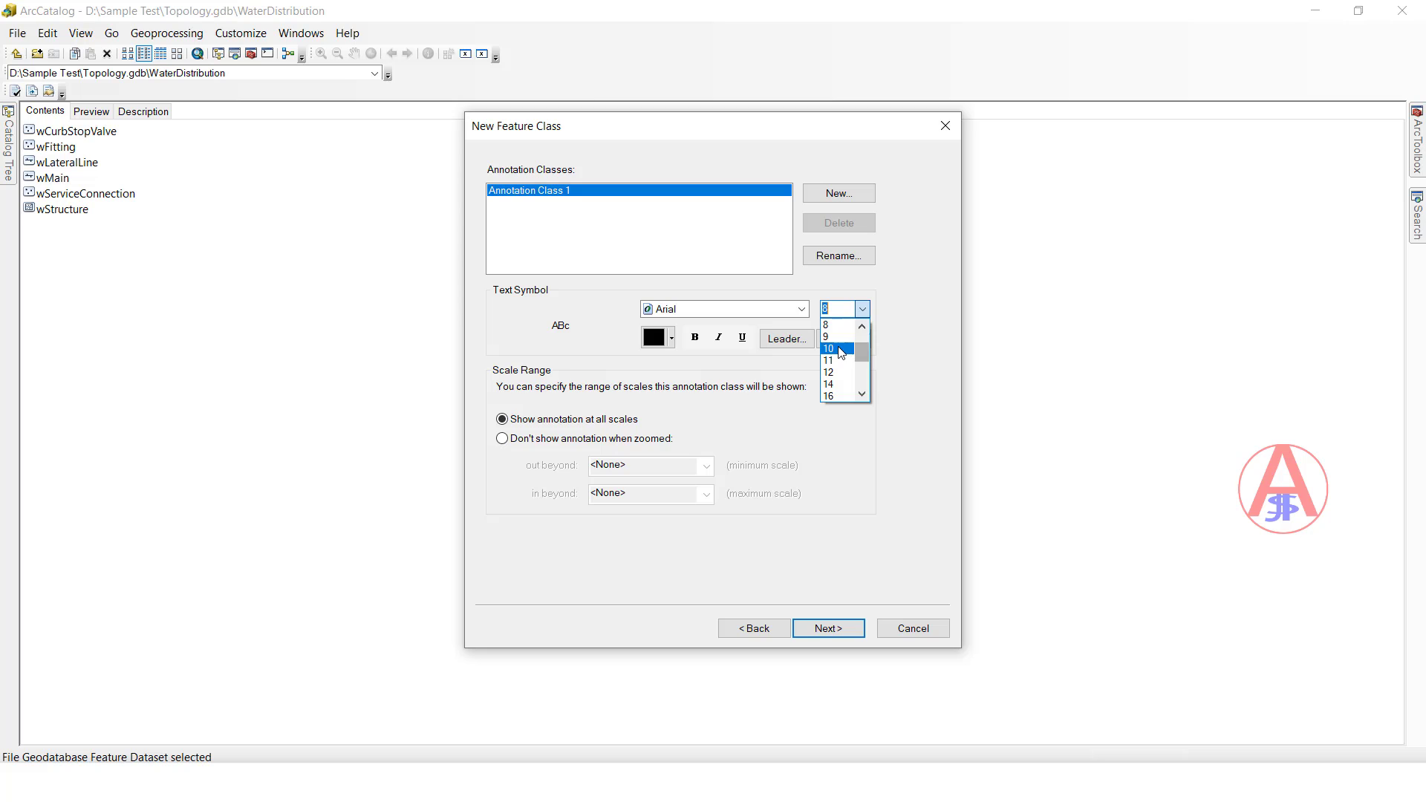
{"action": "left_click", "coordinate": [843, 351]}
{"action": "left_click", "coordinate": [670, 339]}
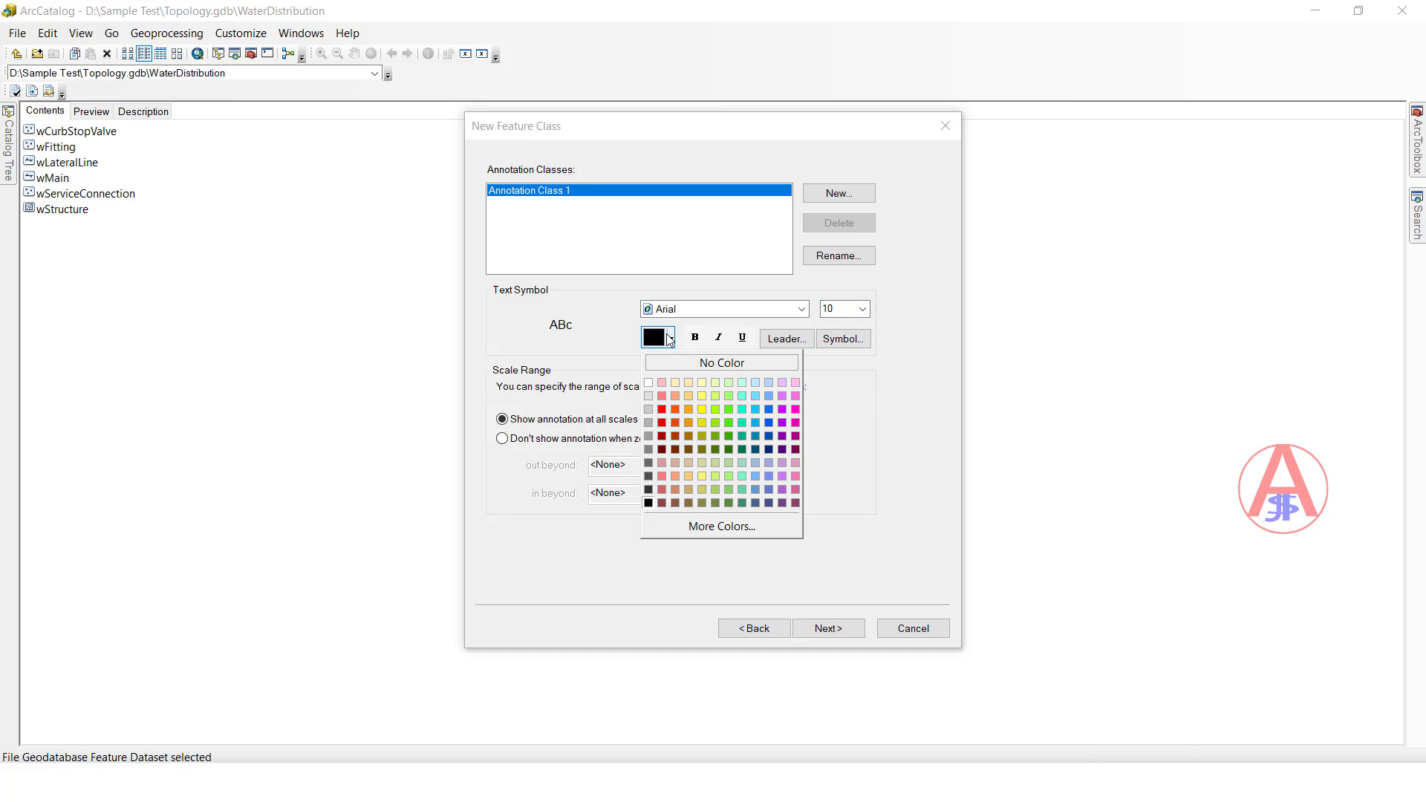
{"action": "left_click", "coordinate": [661, 410]}
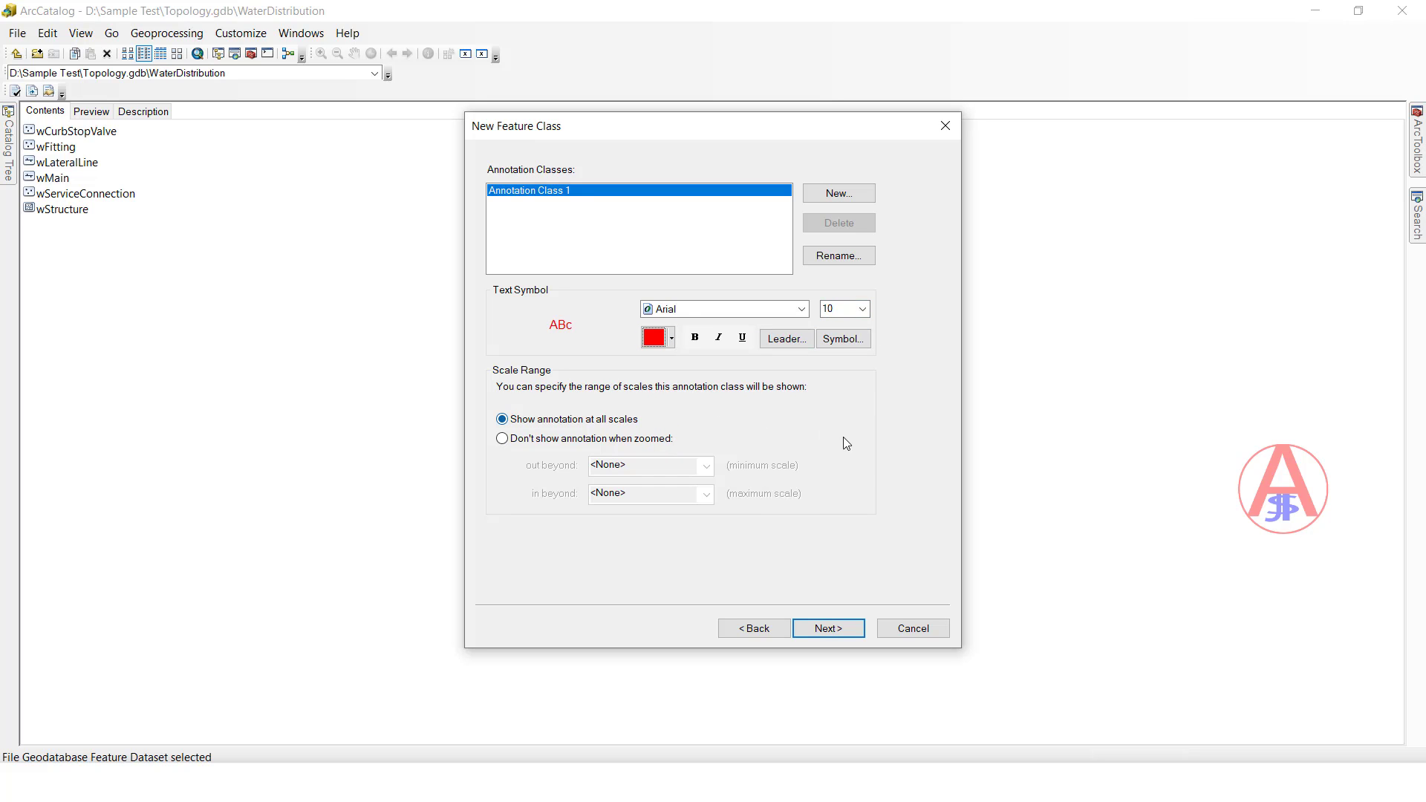
{"action": "left_click", "coordinate": [694, 343]}
Step: Keep default storage and fields, finish creating Anno, and select it in the dataset
{"action": "left_click", "coordinate": [833, 629]}
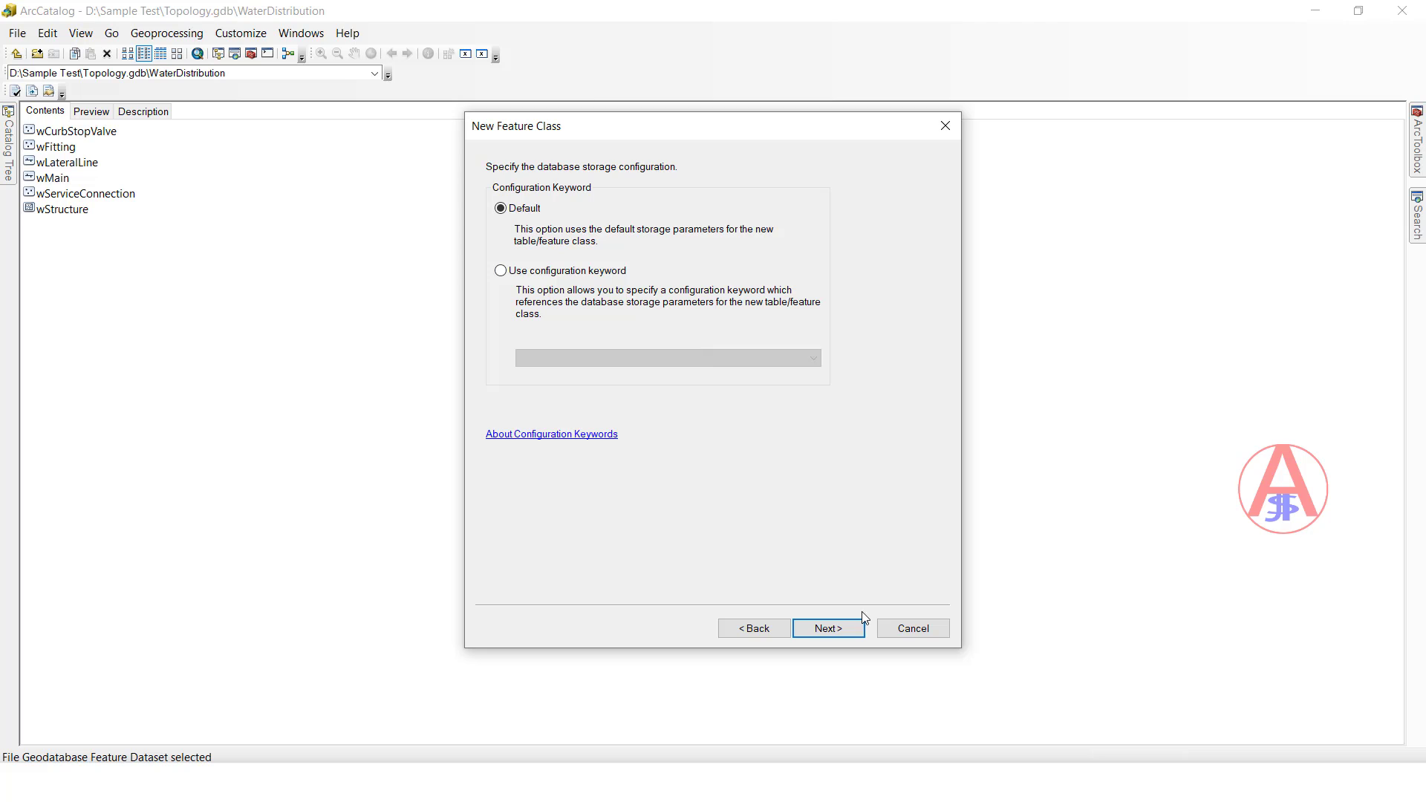
{"action": "left_click", "coordinate": [839, 631]}
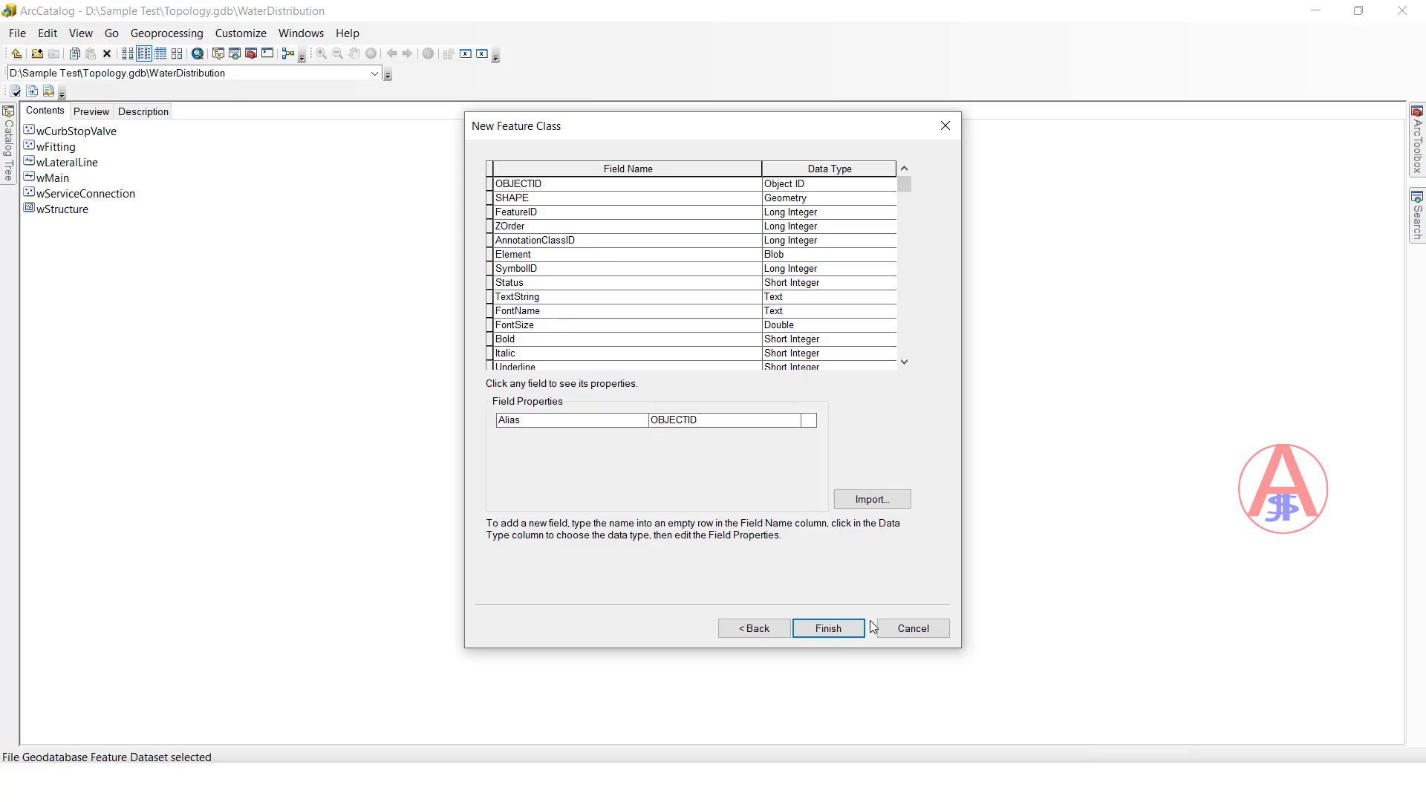
{"action": "left_click", "coordinate": [829, 628]}
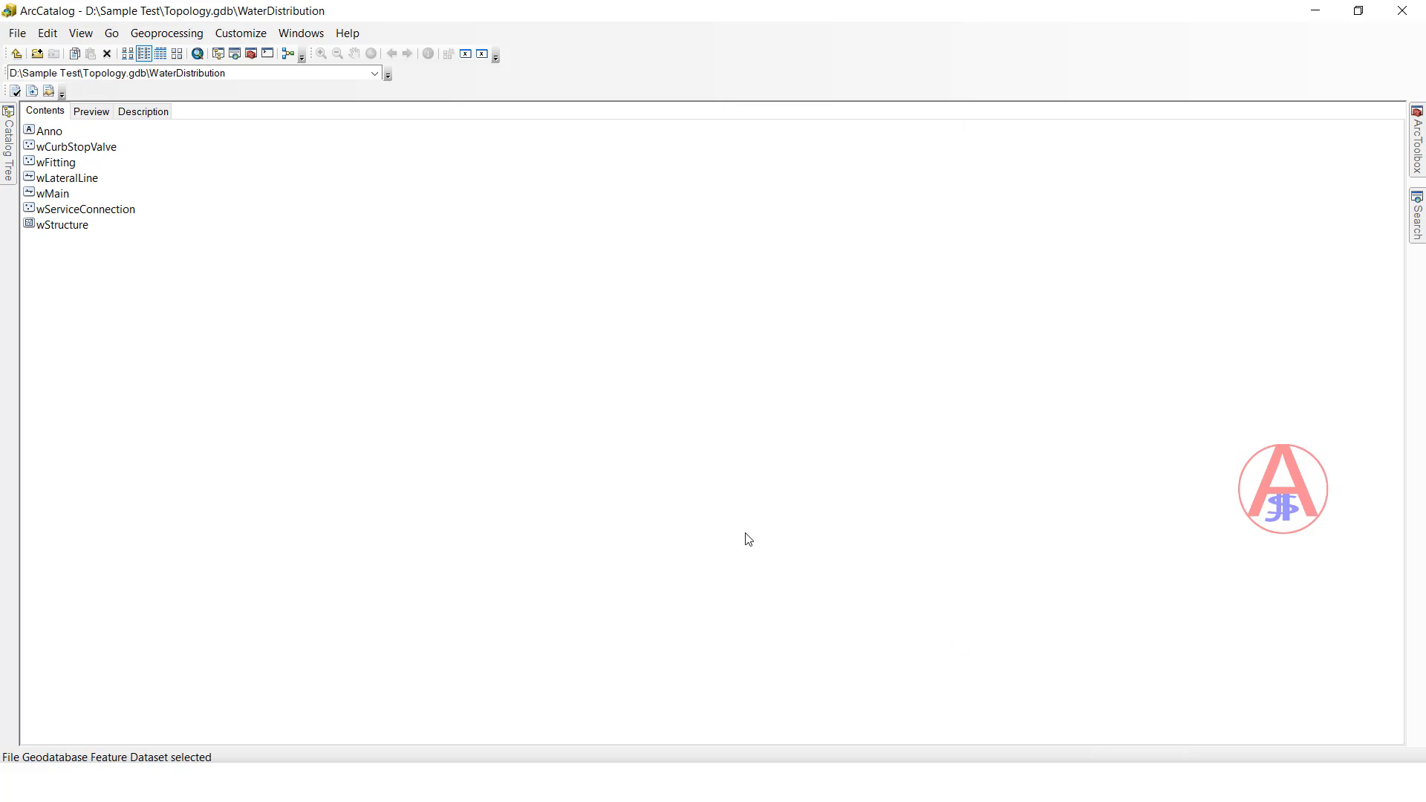
{"action": "left_click", "coordinate": [53, 134]}
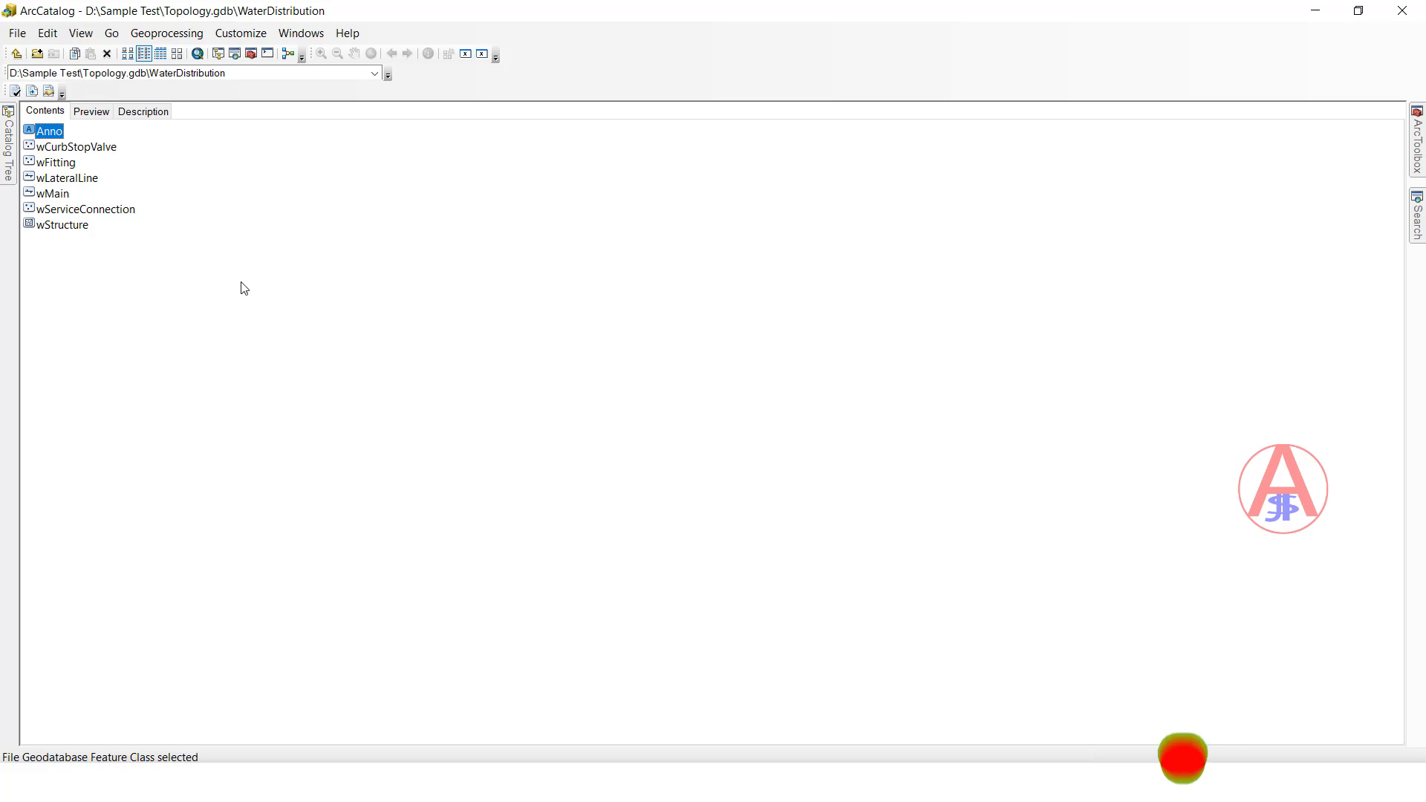
Step: Start another new feature class in the WaterDistribution dataset
{"action": "right_click", "coordinate": [187, 218]}
{"action": "mouse_move", "coordinate": [245, 357]}
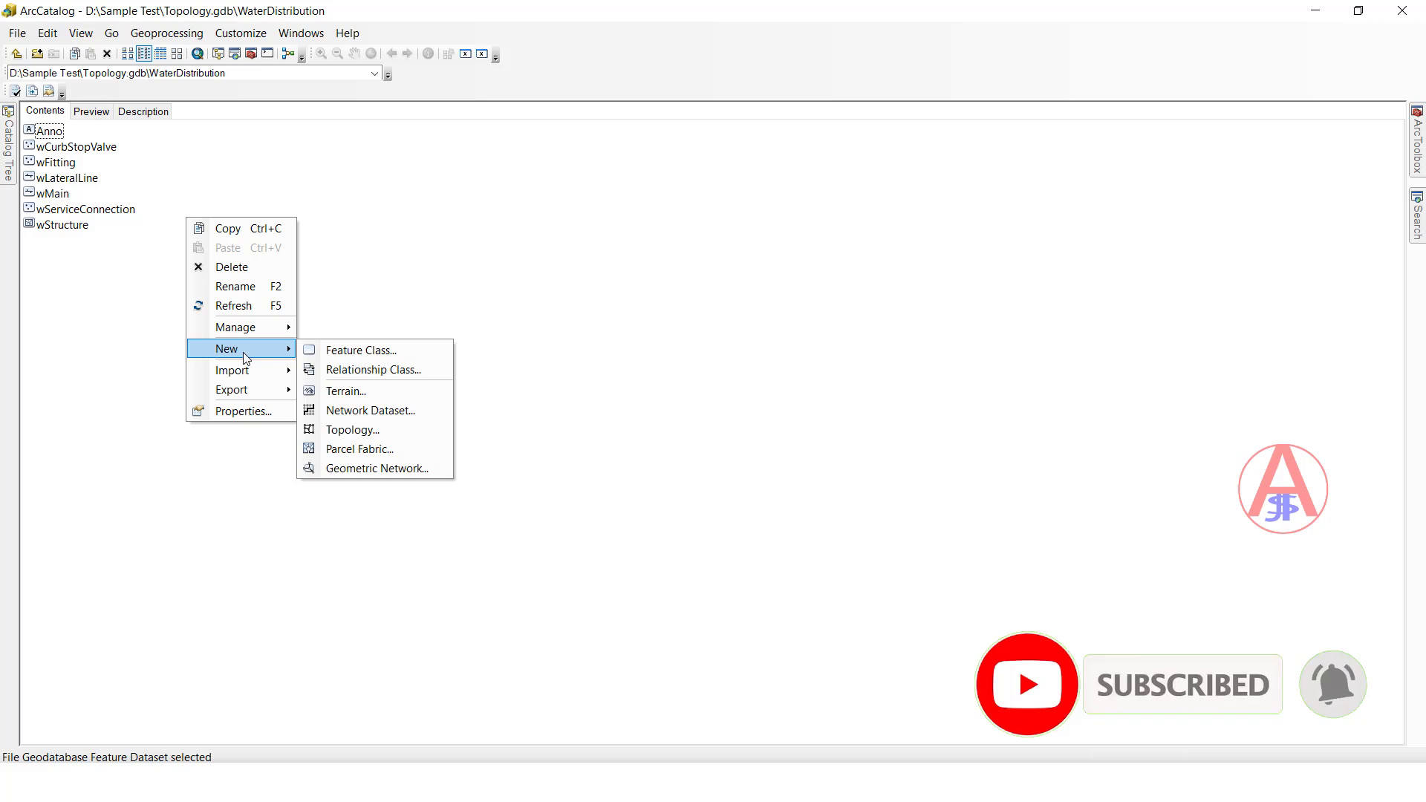
{"action": "left_click", "coordinate": [354, 350]}
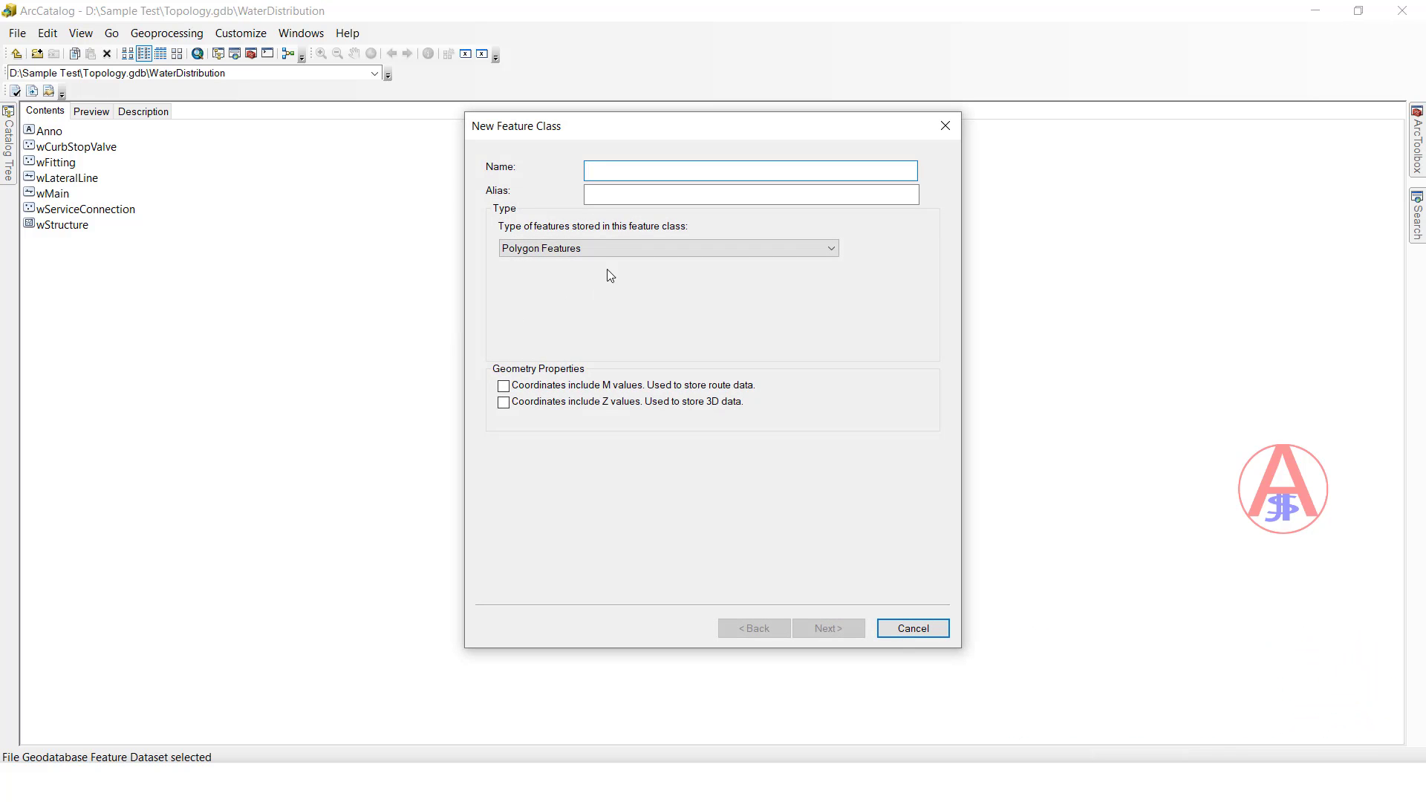
{"action": "left_click", "coordinate": [618, 249]}
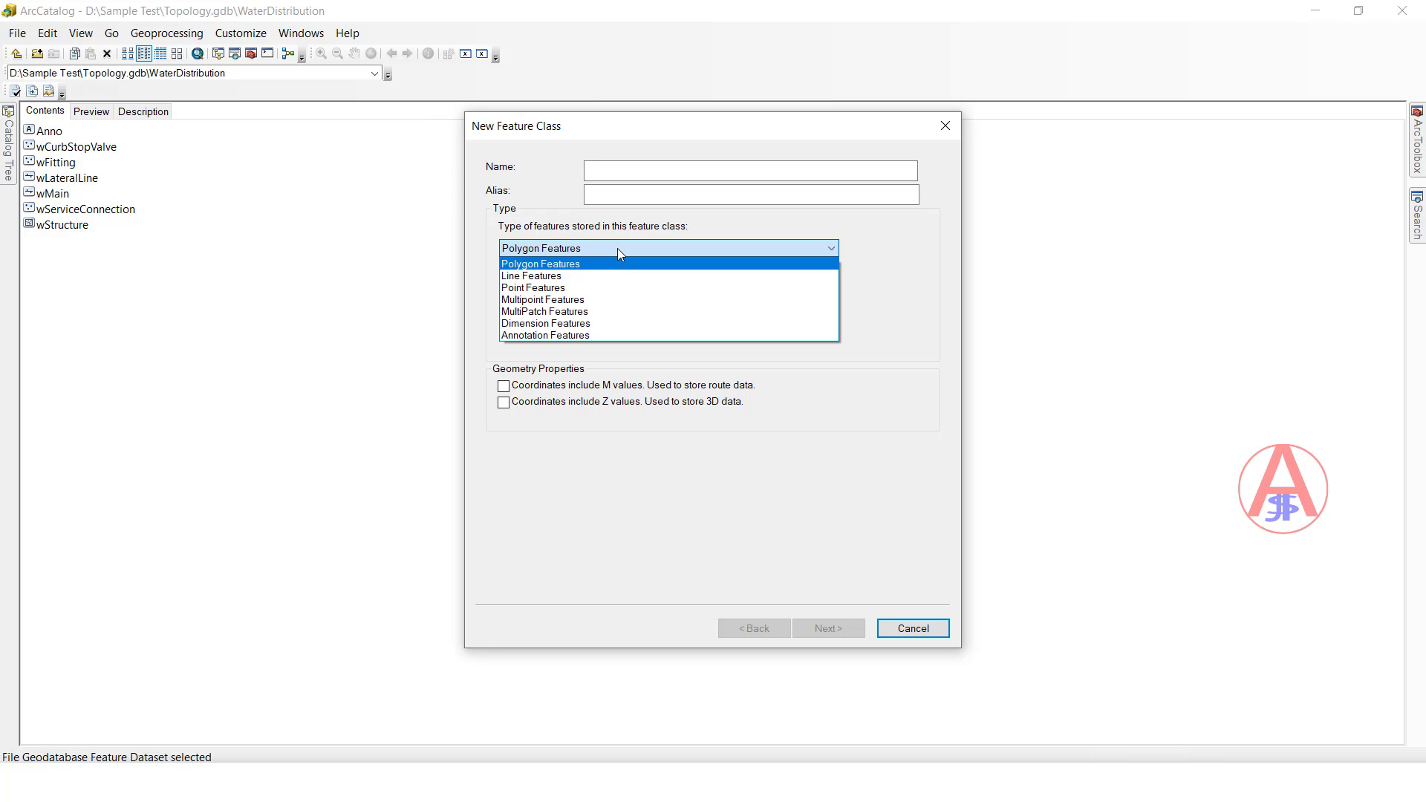
{"action": "left_click", "coordinate": [617, 248]}
Step: Name the class Dim with alias Dim and set its type to Dimension Features
{"action": "left_click", "coordinate": [626, 175]}
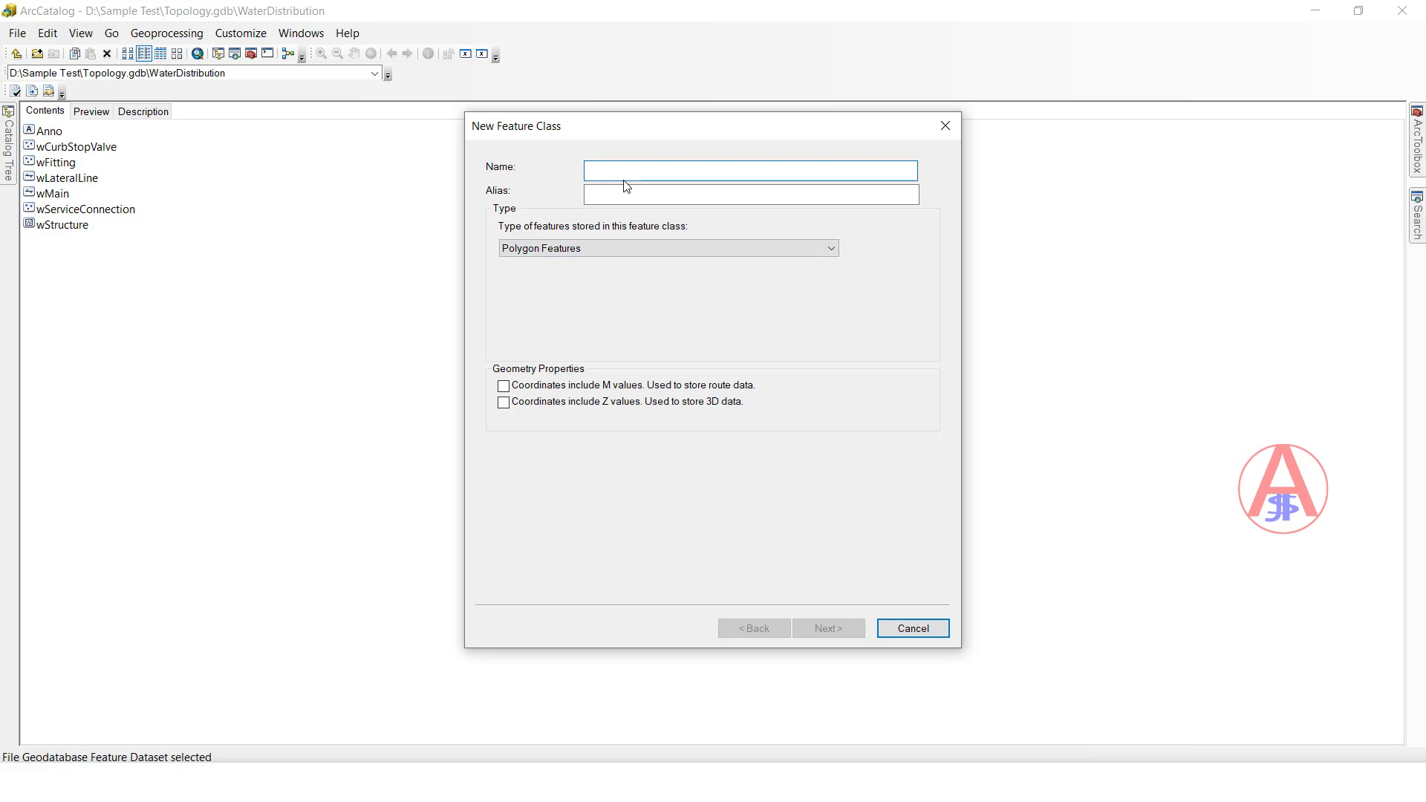
{"action": "type", "text": "Dimention"}
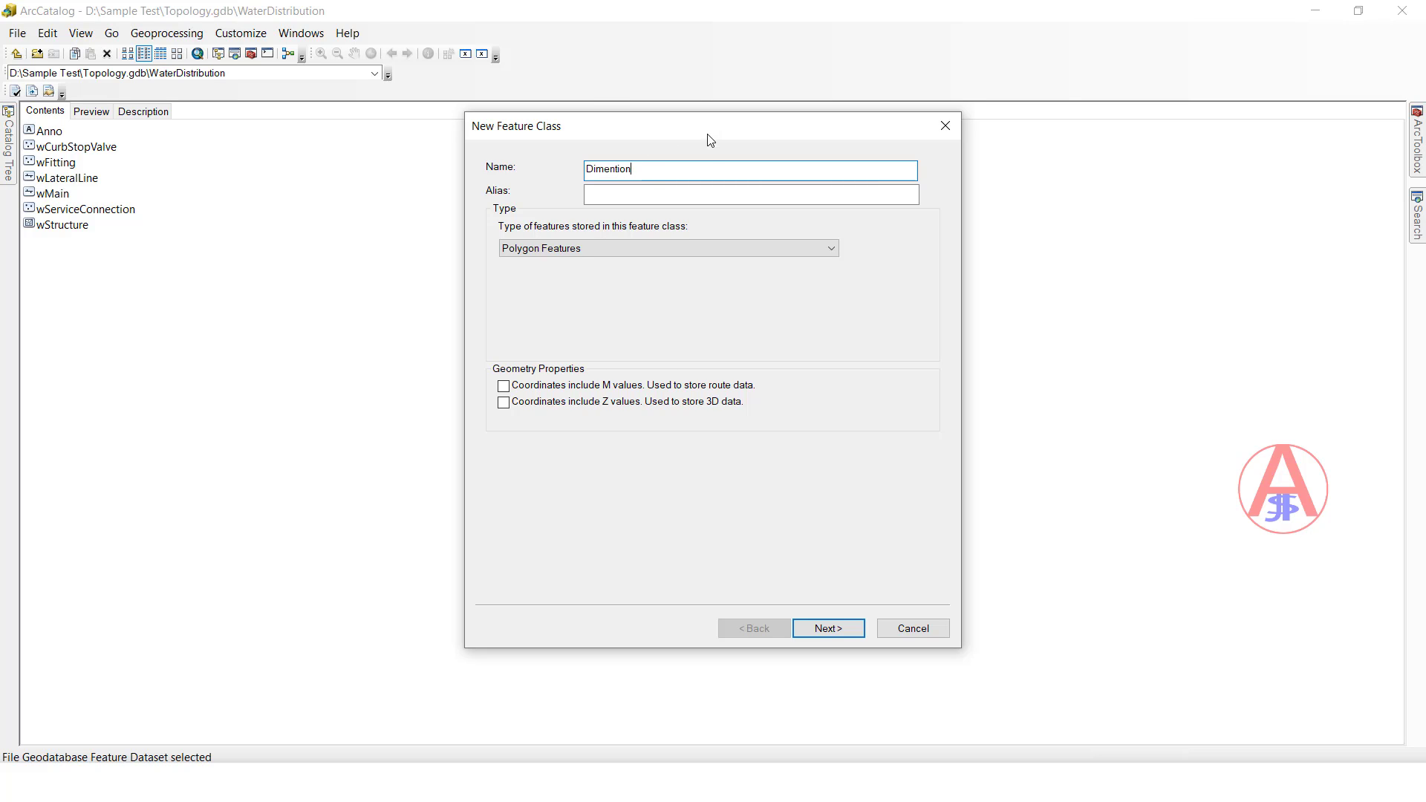
{"action": "double_click", "coordinate": [609, 170]}
{"action": "key", "text": "BackSpace"}
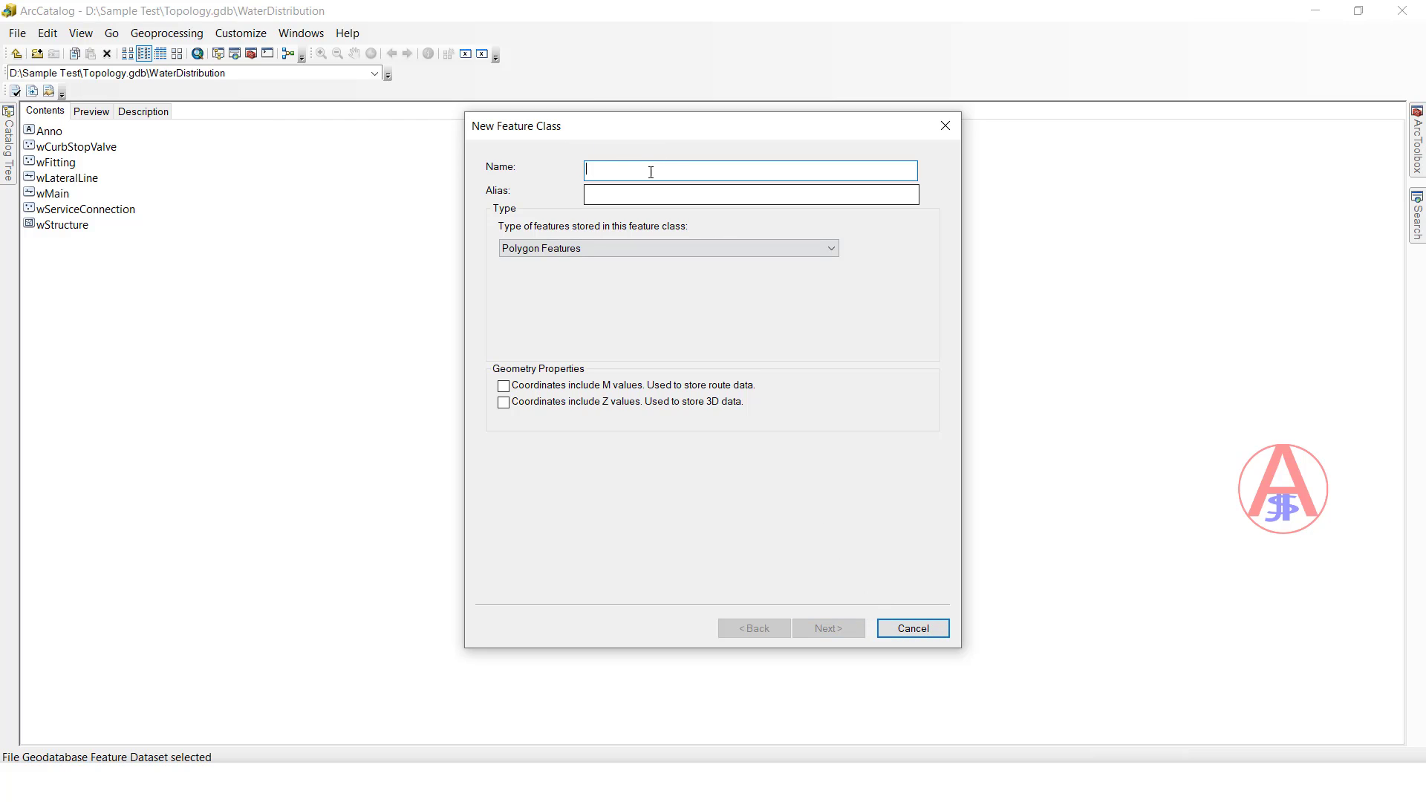
{"action": "type", "text": "Du"}
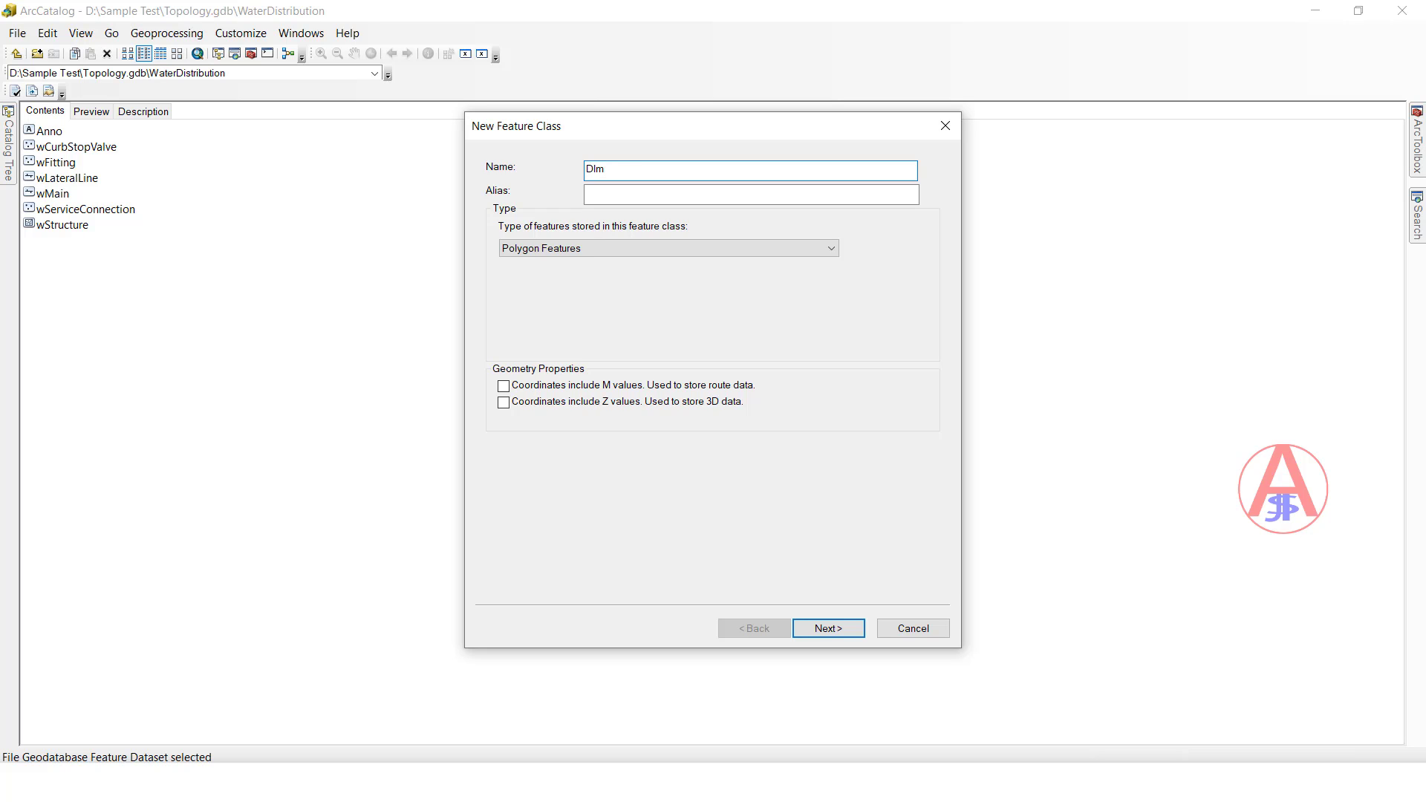
{"action": "left_click_drag", "start_coordinate": [606, 176], "coordinate": [511, 159]}
{"action": "key", "text": "ctrl+c"}
{"action": "left_click", "coordinate": [669, 199]}
{"action": "key", "text": "ctrl+v"}
{"action": "left_click", "coordinate": [606, 248]}
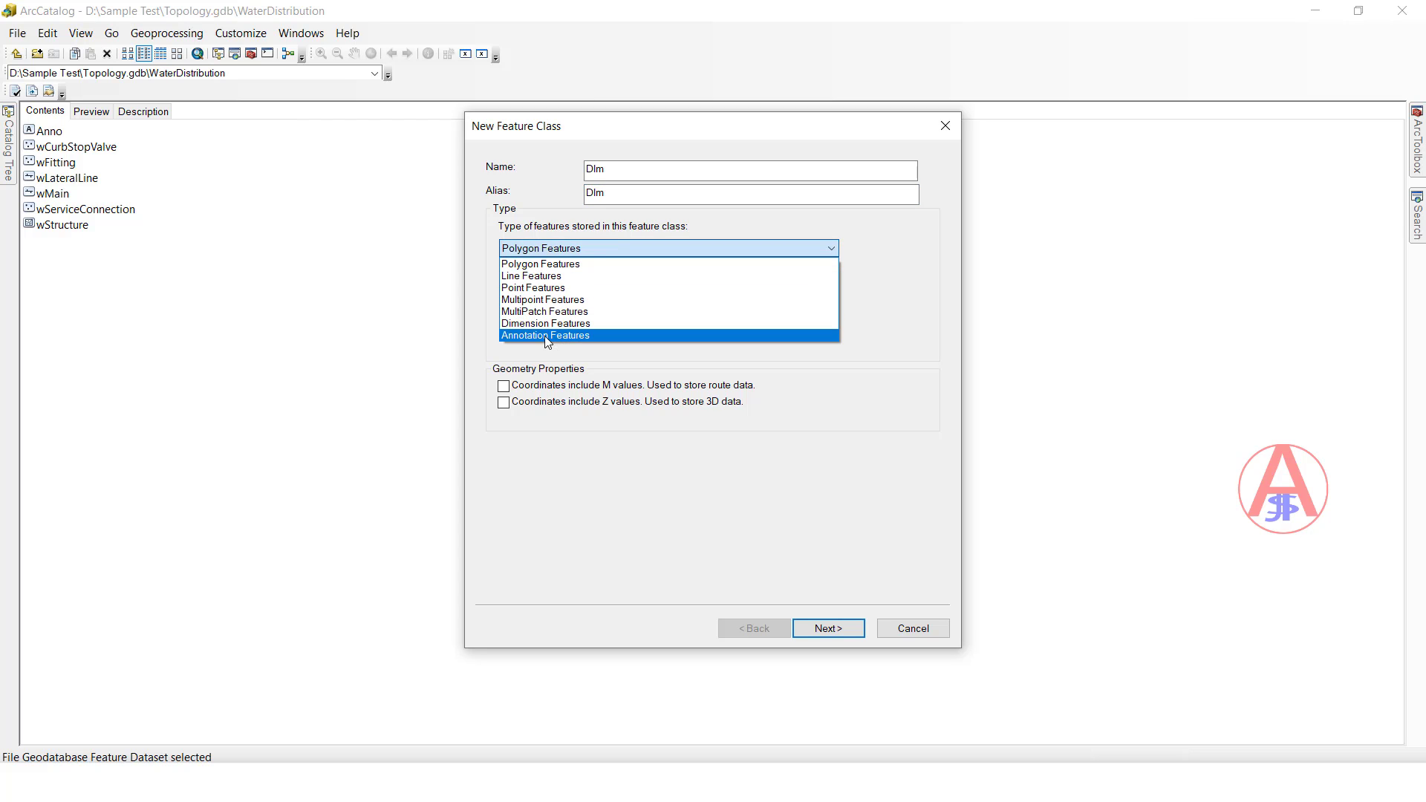
{"action": "left_click", "coordinate": [548, 325]}
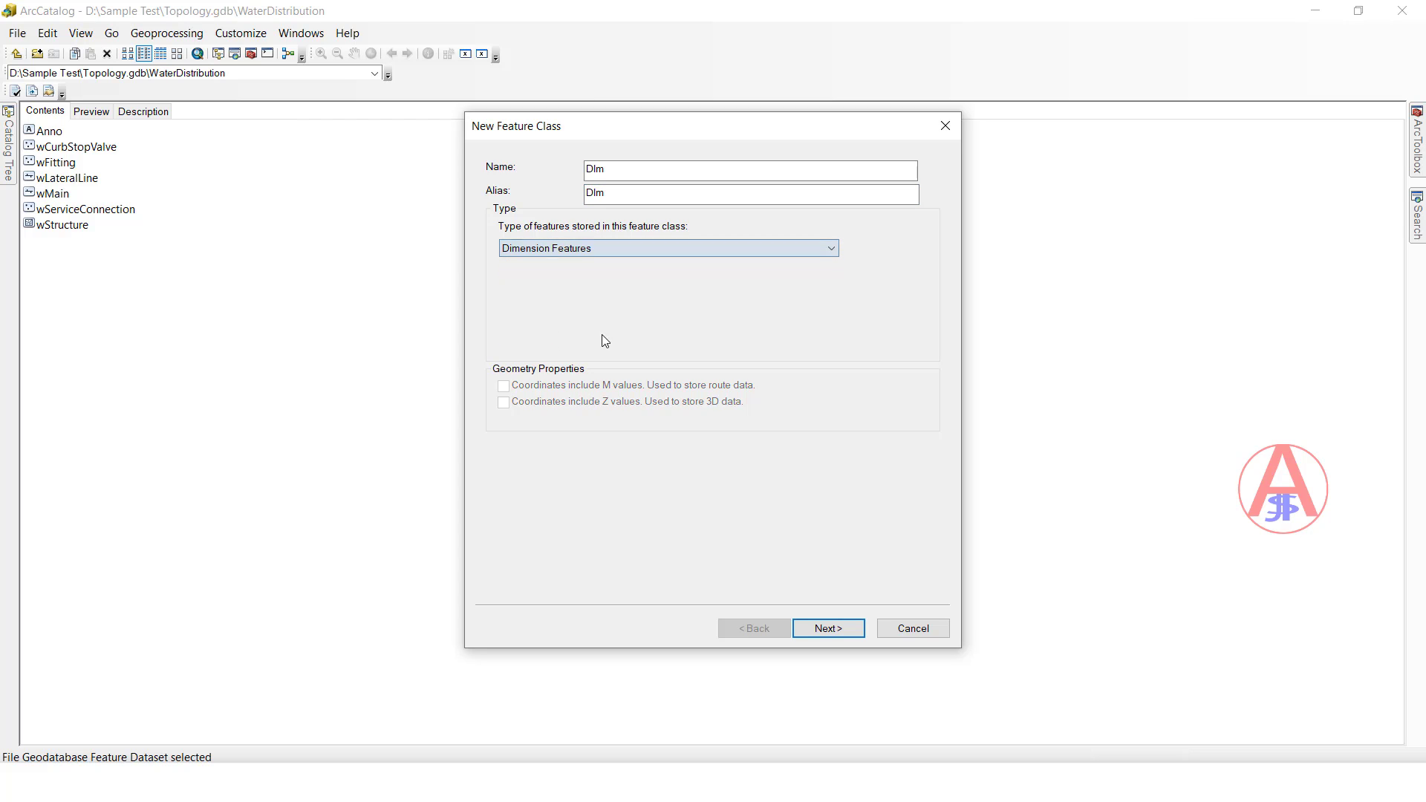
Step: Give the Dim feature class a 1:1,000 reference scale
{"action": "left_click", "coordinate": [824, 628]}
{"action": "left_click", "coordinate": [753, 190]}
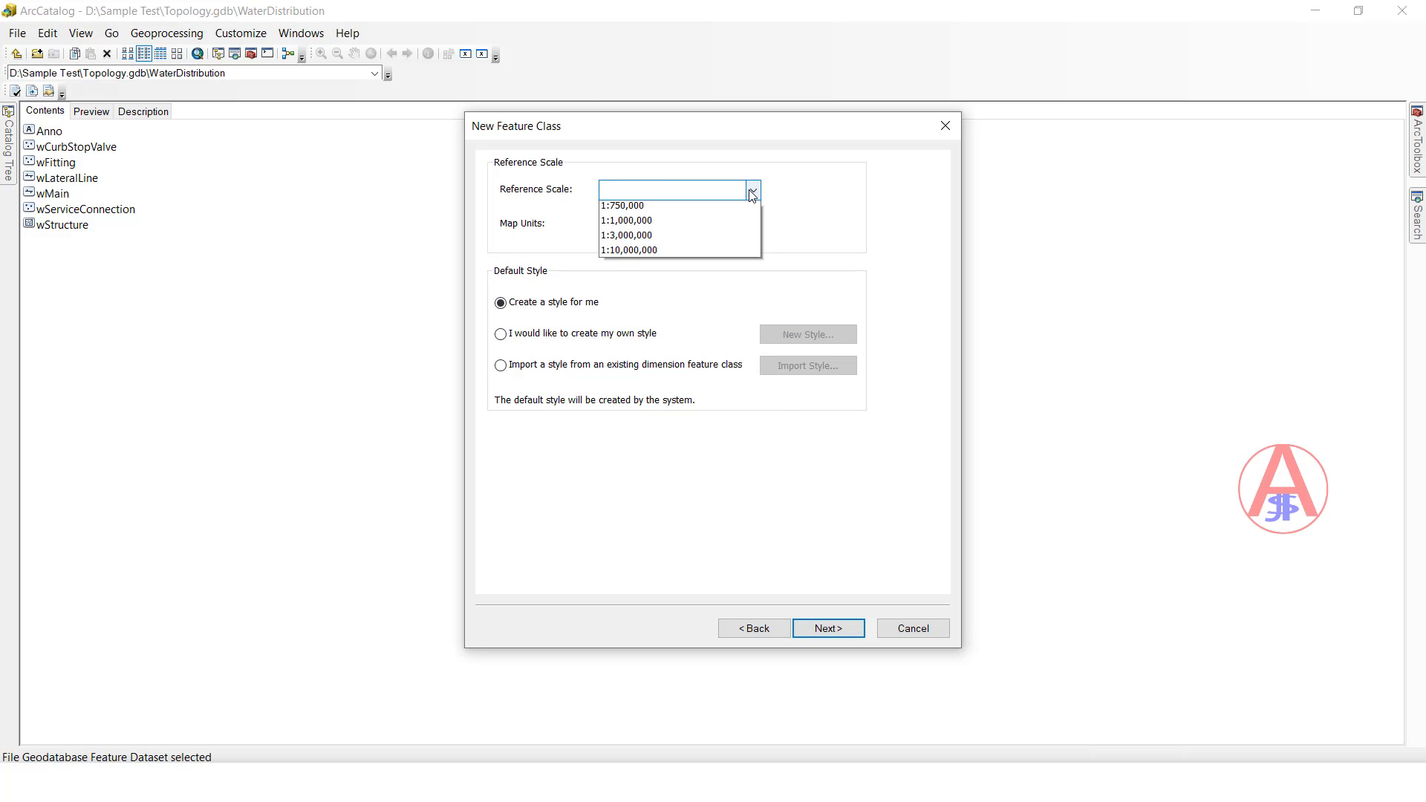
{"action": "left_click", "coordinate": [638, 210]}
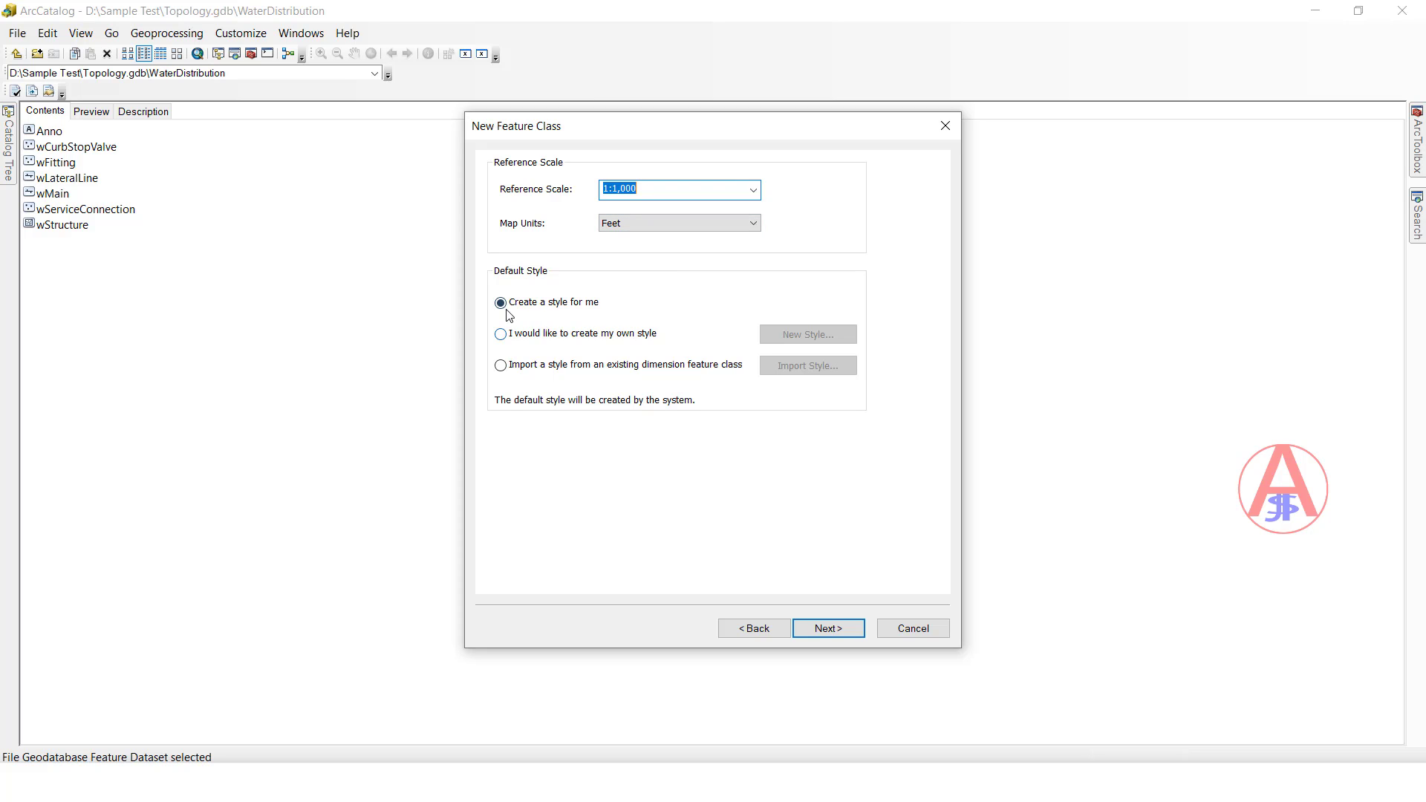
Step: Finish creating Dim with default storage, then copy the WaterDistribution dataset path
{"action": "left_click", "coordinate": [834, 631]}
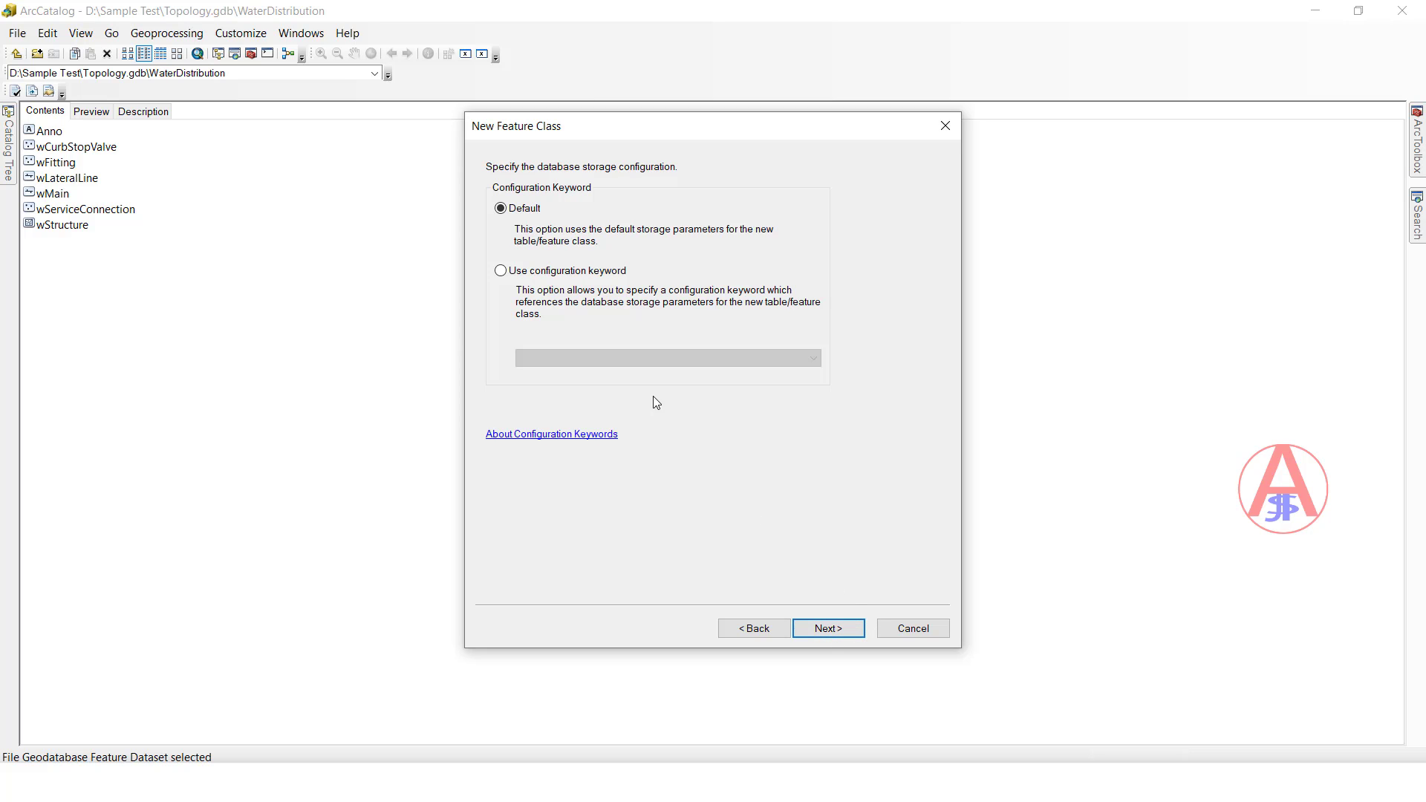
{"action": "left_click", "coordinate": [843, 631]}
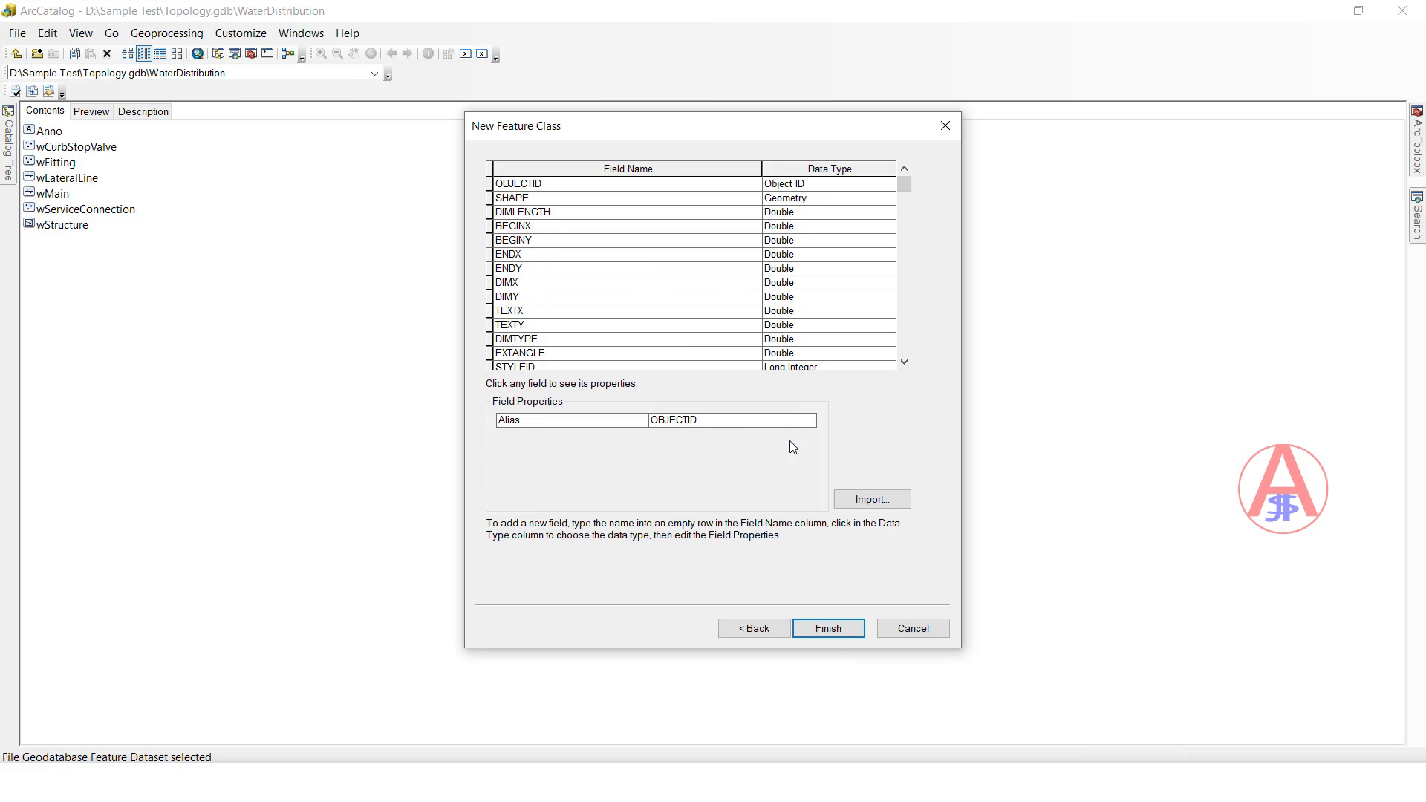
{"action": "left_click", "coordinate": [833, 631]}
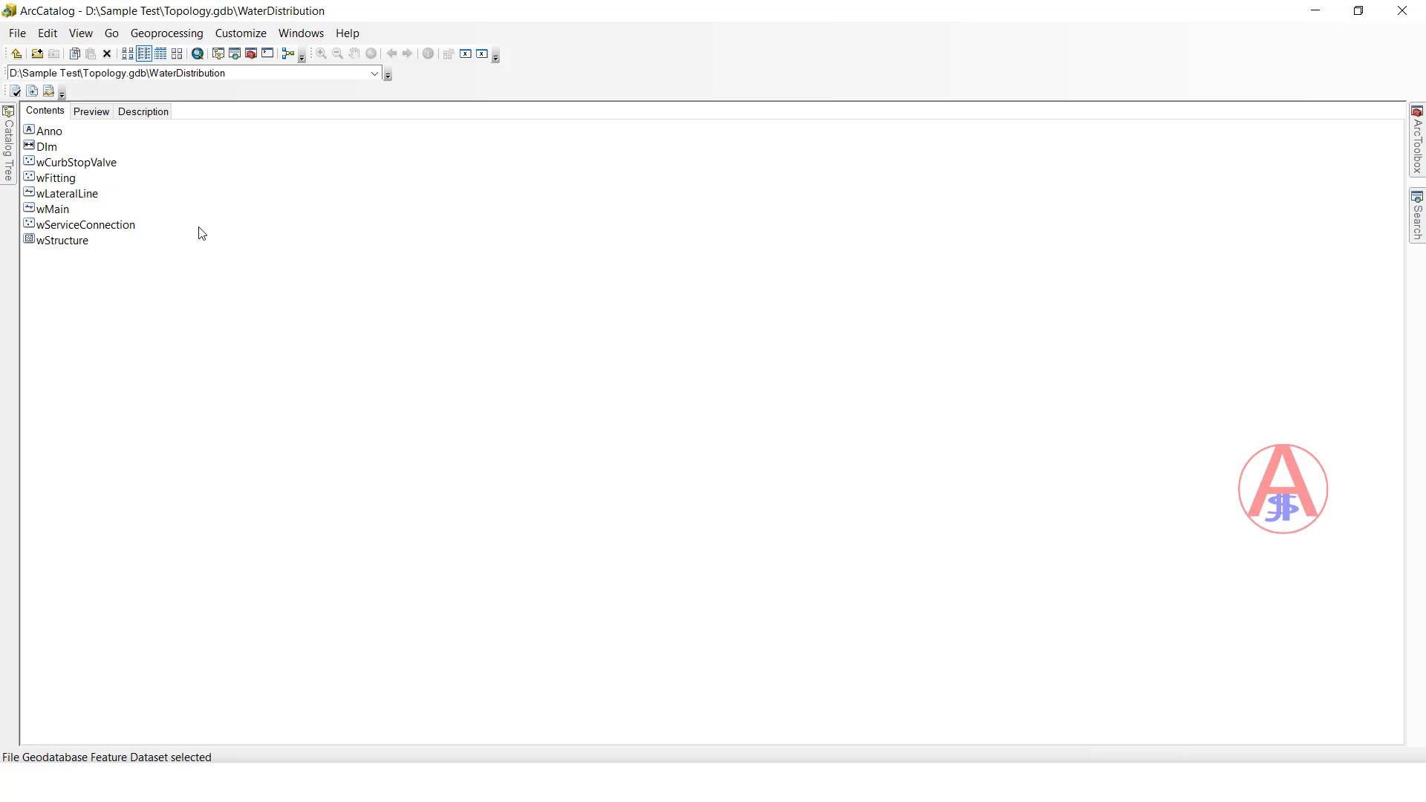
{"action": "left_click", "coordinate": [265, 75]}
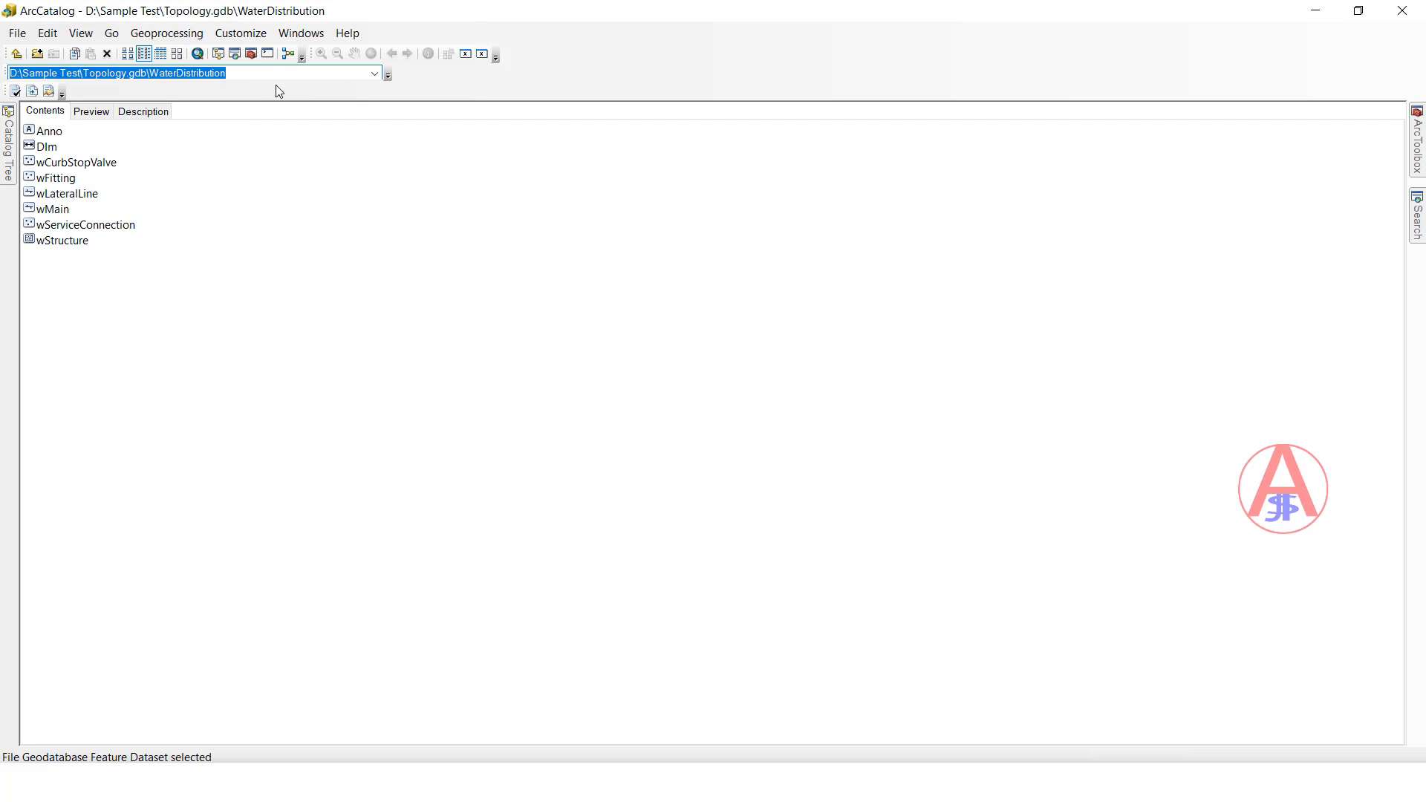
{"action": "left_click", "coordinate": [659, 430]}
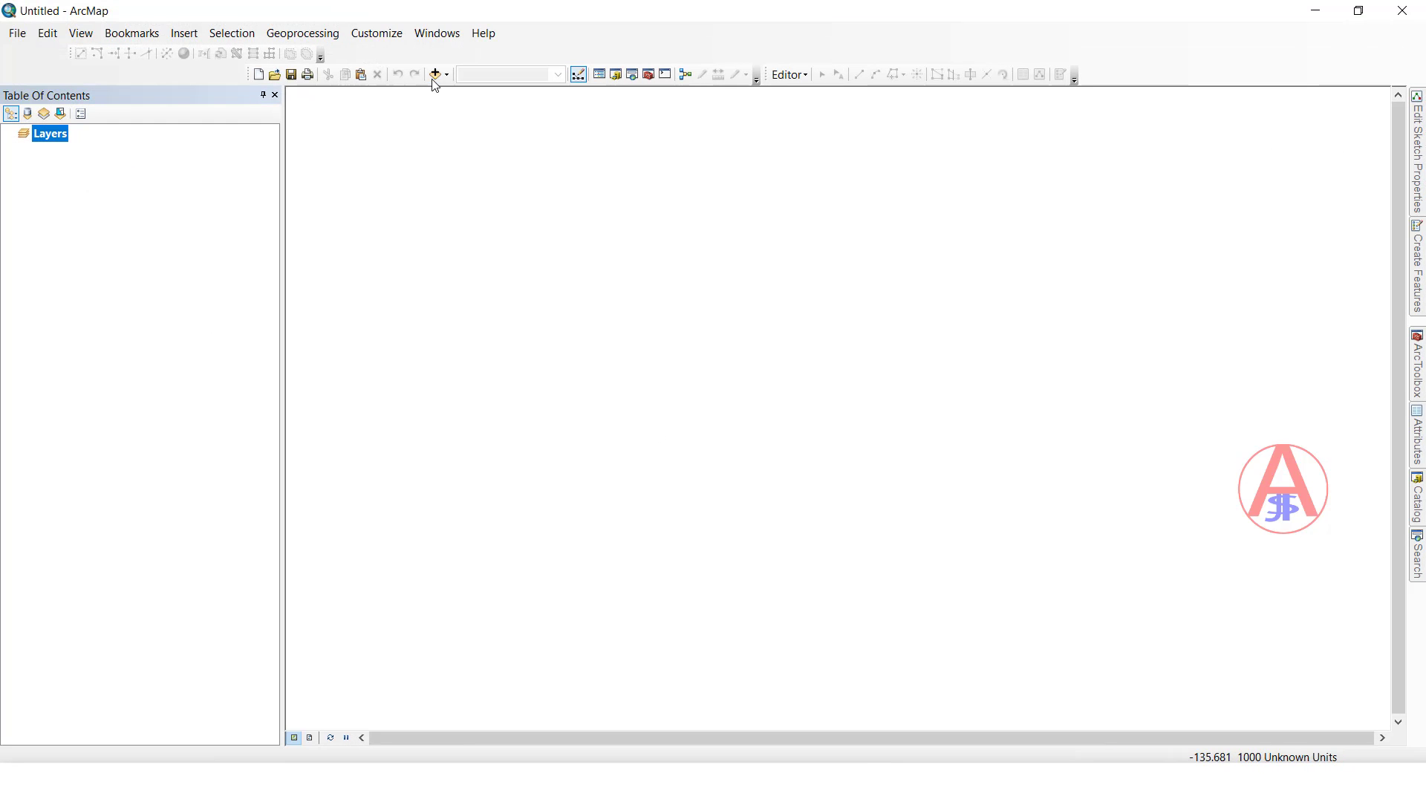
Step: Add the WaterDistribution dataset to the empty map using the pasted path
{"action": "left_click", "coordinate": [436, 74]}
{"action": "type", "text": "E:\\Example Yard\\Topology.gdb\\WaterDistribution"}
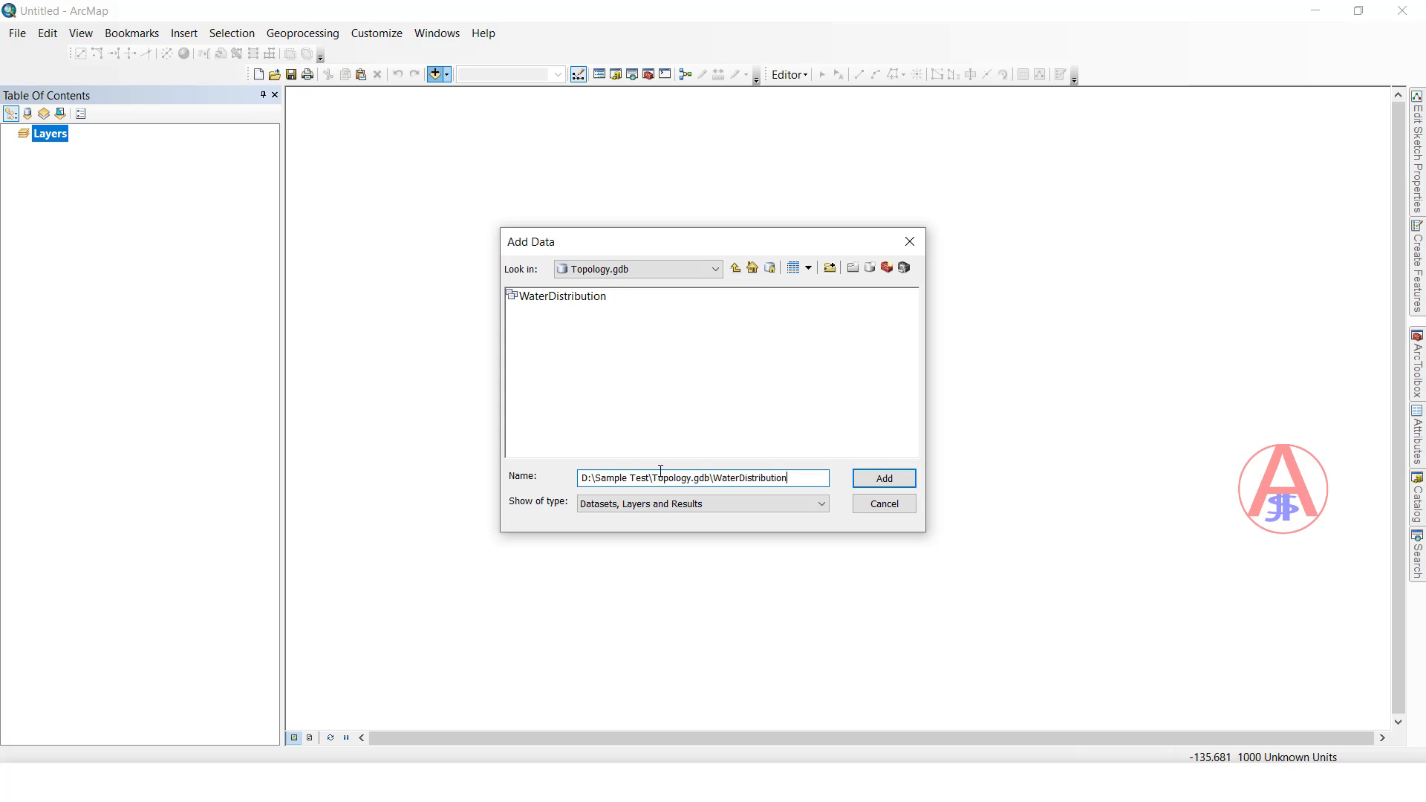
{"action": "key", "text": "Return"}
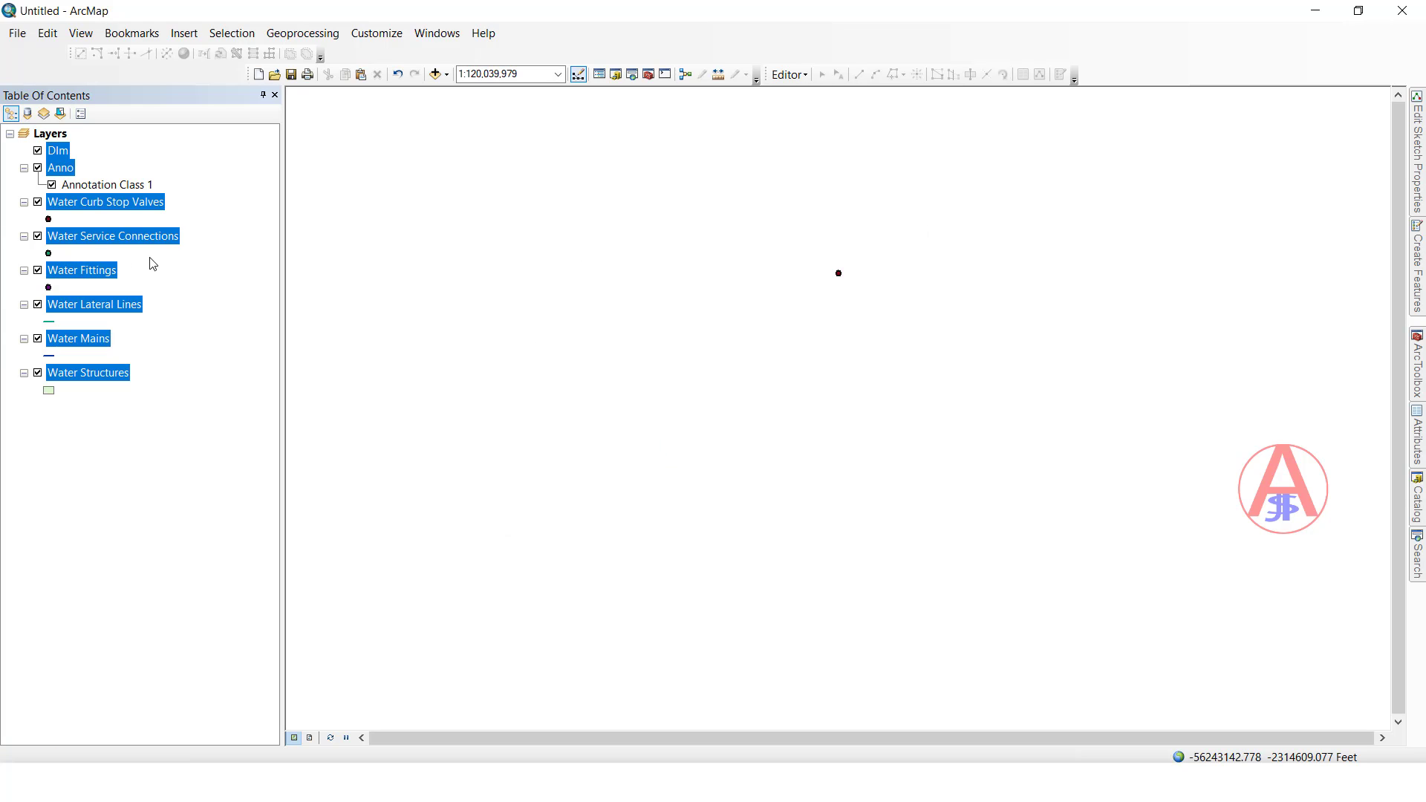
Step: Zoom to the full extent of the Water Fittings layer
{"action": "left_click", "coordinate": [202, 256]}
{"action": "left_click", "coordinate": [70, 169]}
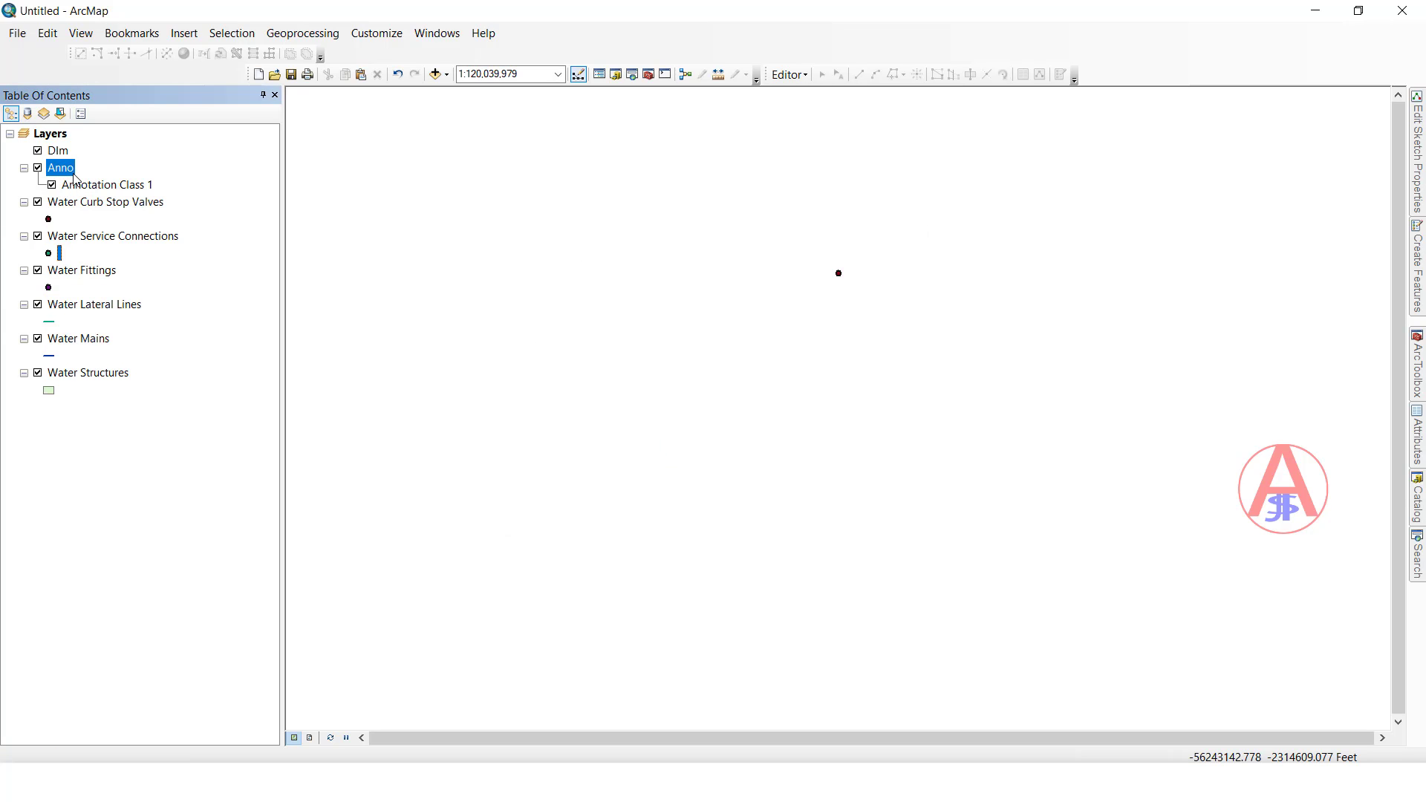
{"action": "left_click", "coordinate": [66, 150]}
{"action": "key", "text": "Down"}
{"action": "key", "text": "Down"}
{"action": "left_click", "coordinate": [107, 270]}
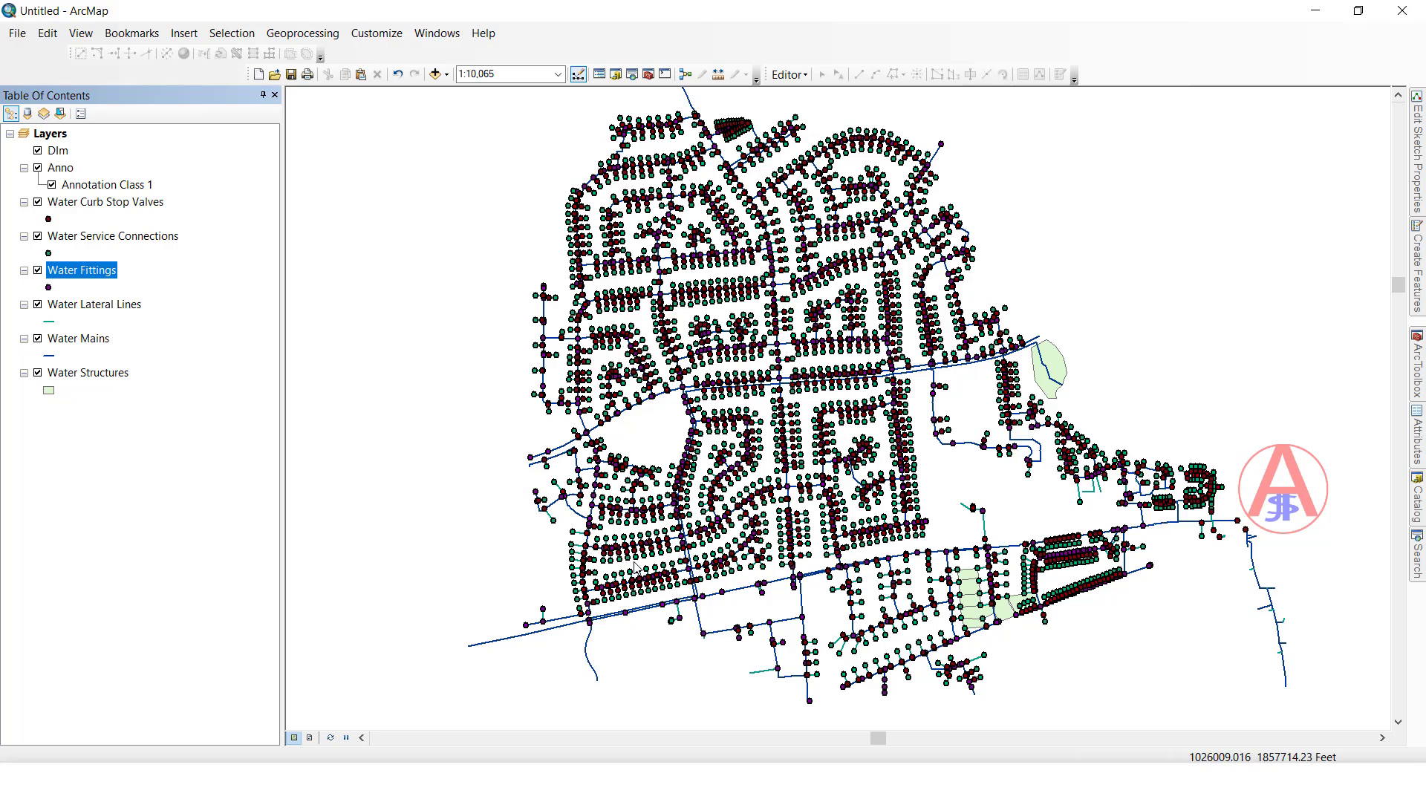
Step: Zoom in on the lower-left lateral, start an edit session, and open the feature templates
{"action": "left_click_drag", "start_coordinate": [479, 542], "coordinate": [713, 646]}
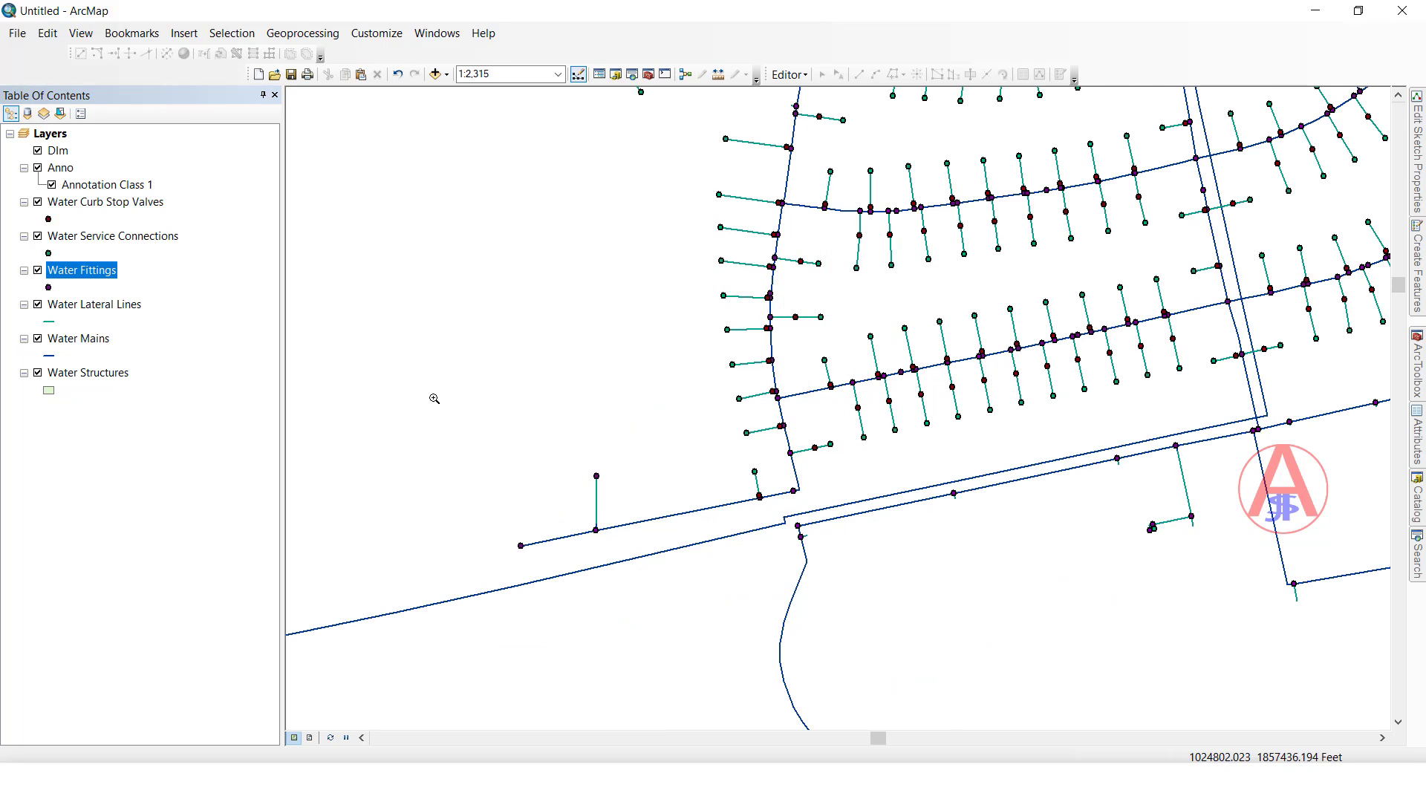
{"action": "left_click_drag", "start_coordinate": [434, 399], "coordinate": [1033, 674]}
{"action": "left_click", "coordinate": [789, 74]}
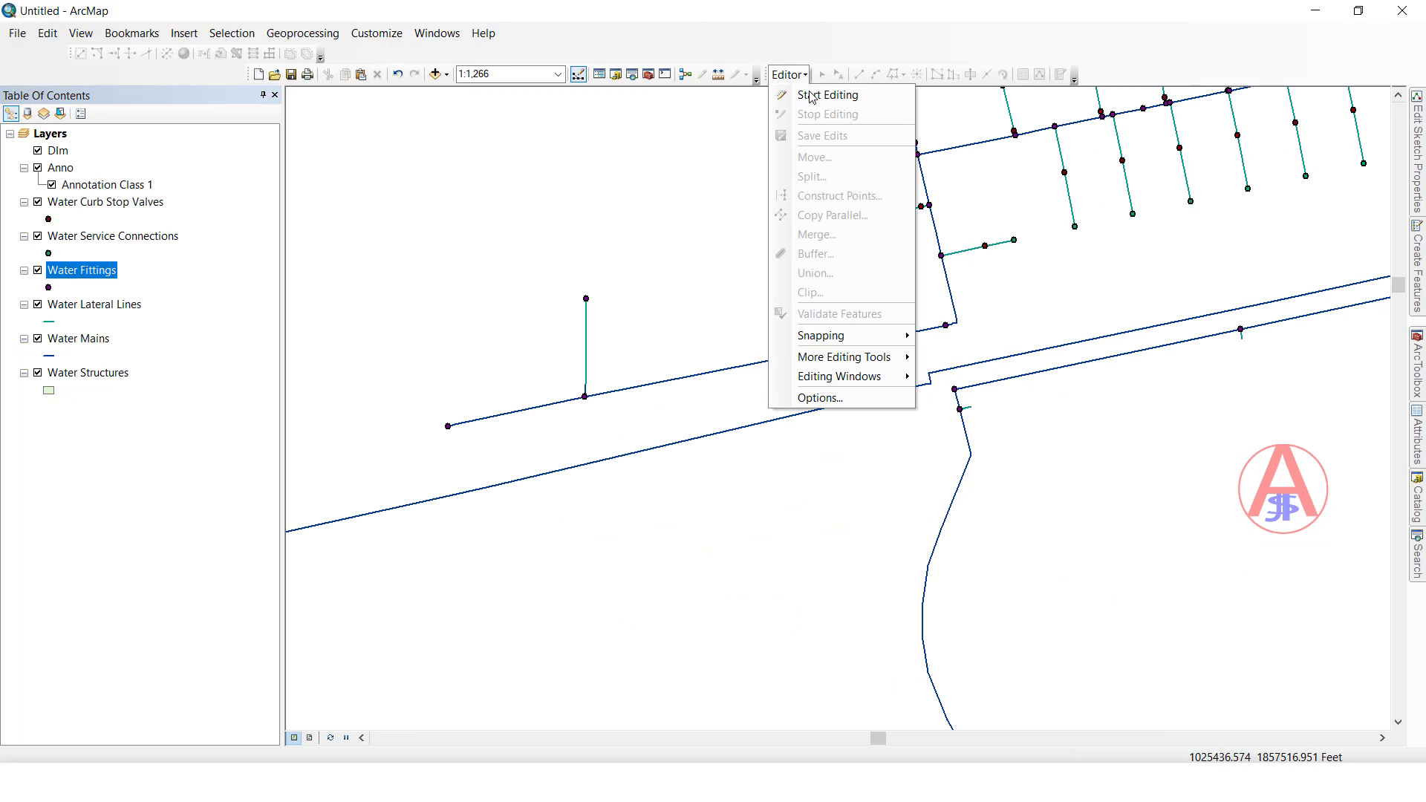
{"action": "left_click", "coordinate": [811, 97]}
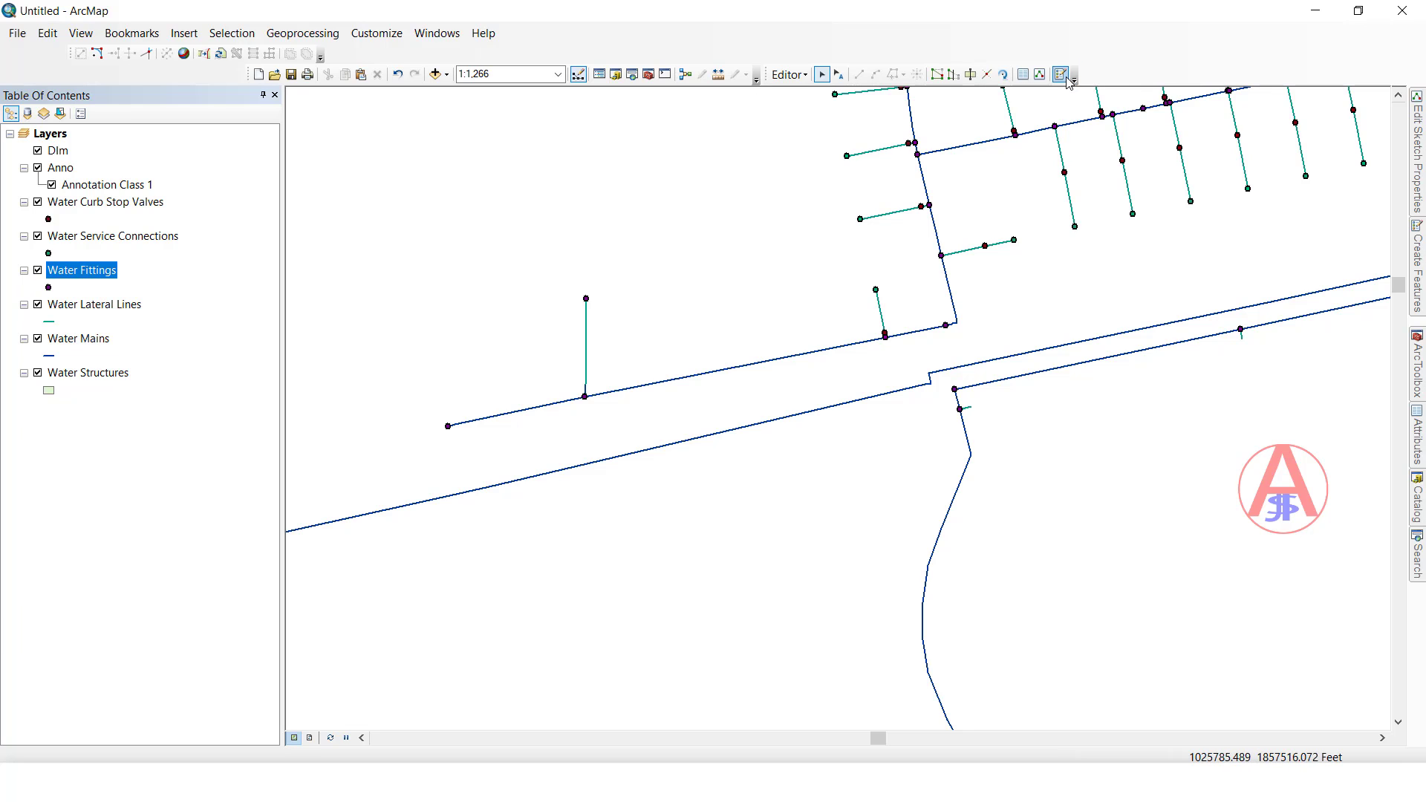
{"action": "left_click", "coordinate": [1064, 75]}
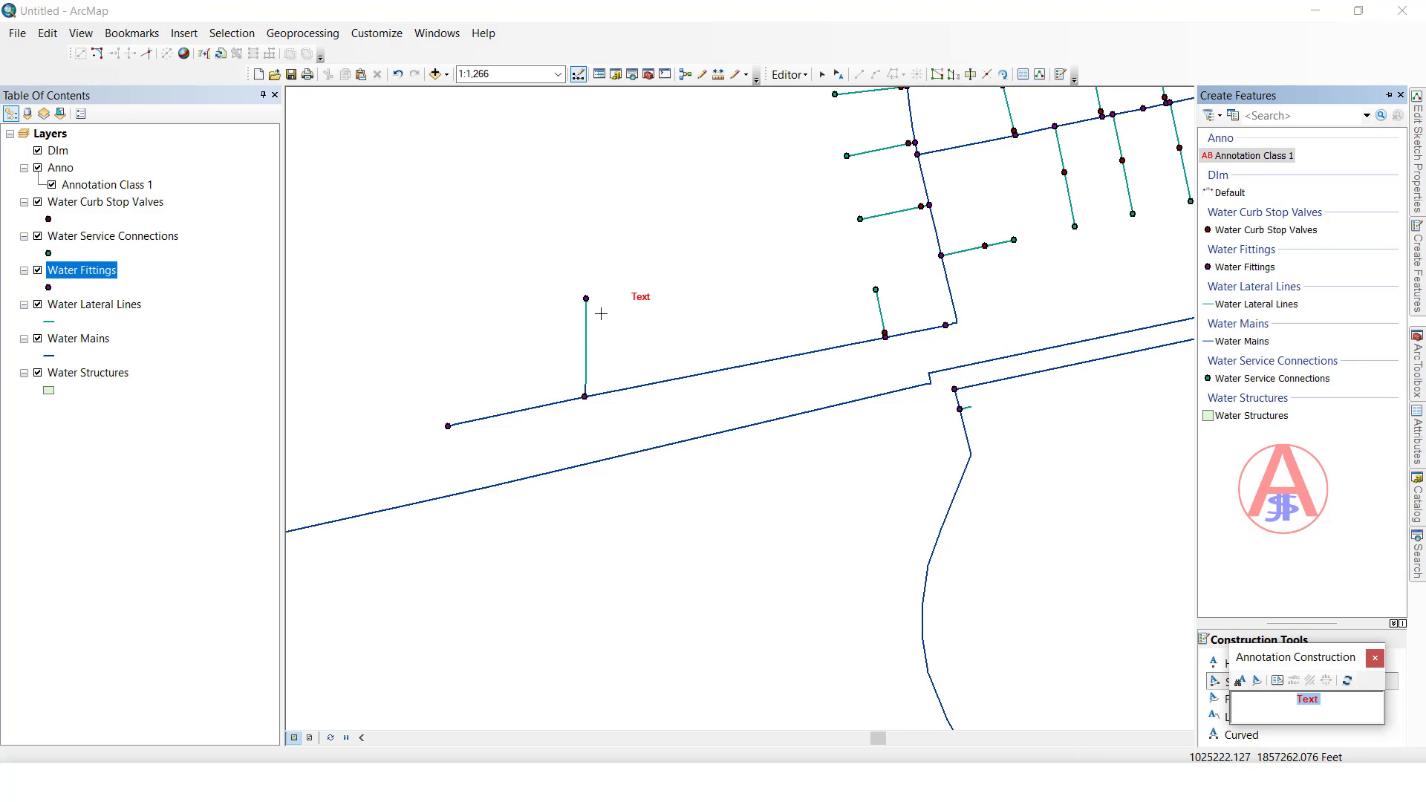
Step: Place two red 'Text' annotations beside the lateral, the second at a steeper angle
{"action": "left_click", "coordinate": [515, 399]}
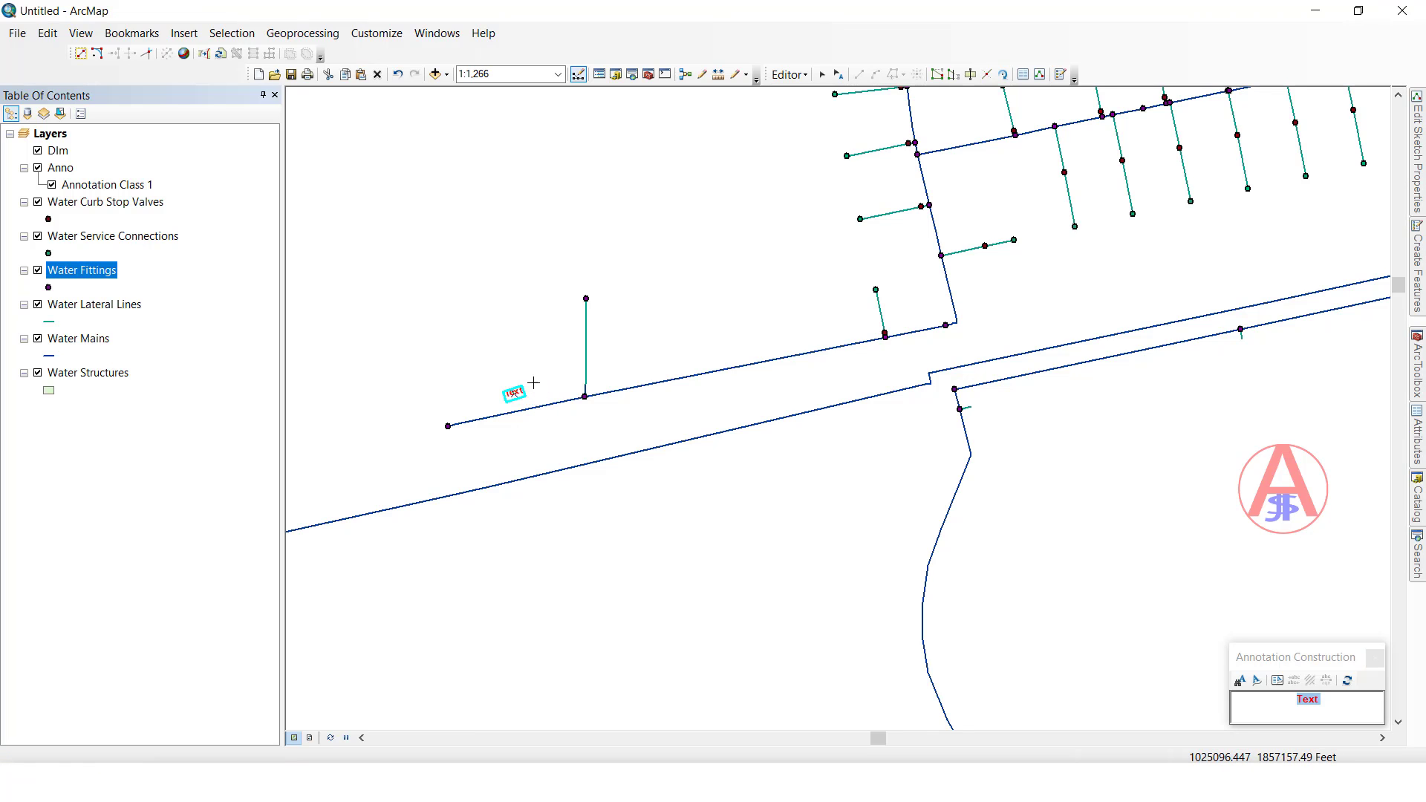
{"action": "left_click", "coordinate": [535, 358]}
{"action": "left_click", "coordinate": [569, 332]}
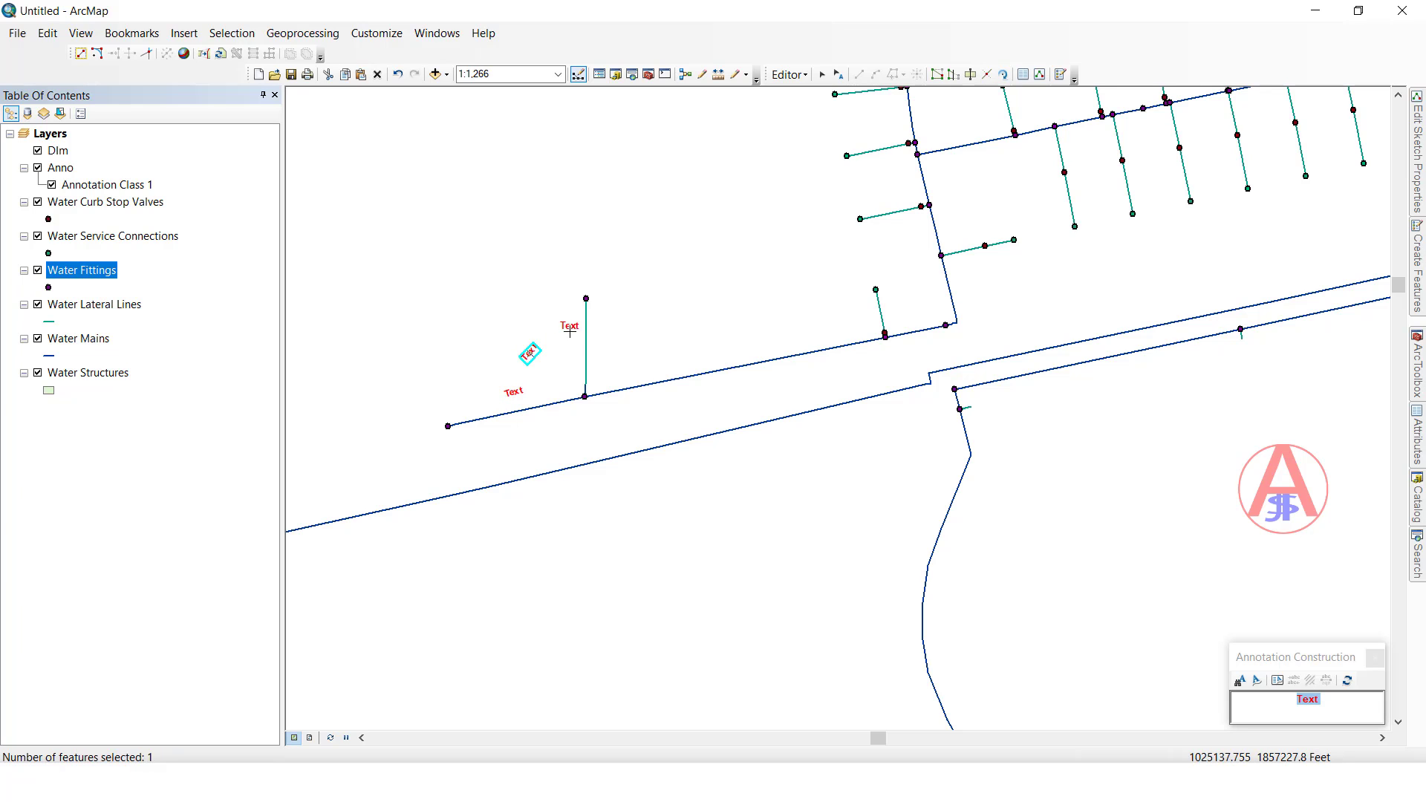
Step: Return to the Edit tool, recentre the view, and select the lower Text annotation
{"action": "left_click", "coordinate": [821, 75]}
{"action": "left_click", "coordinate": [440, 341]}
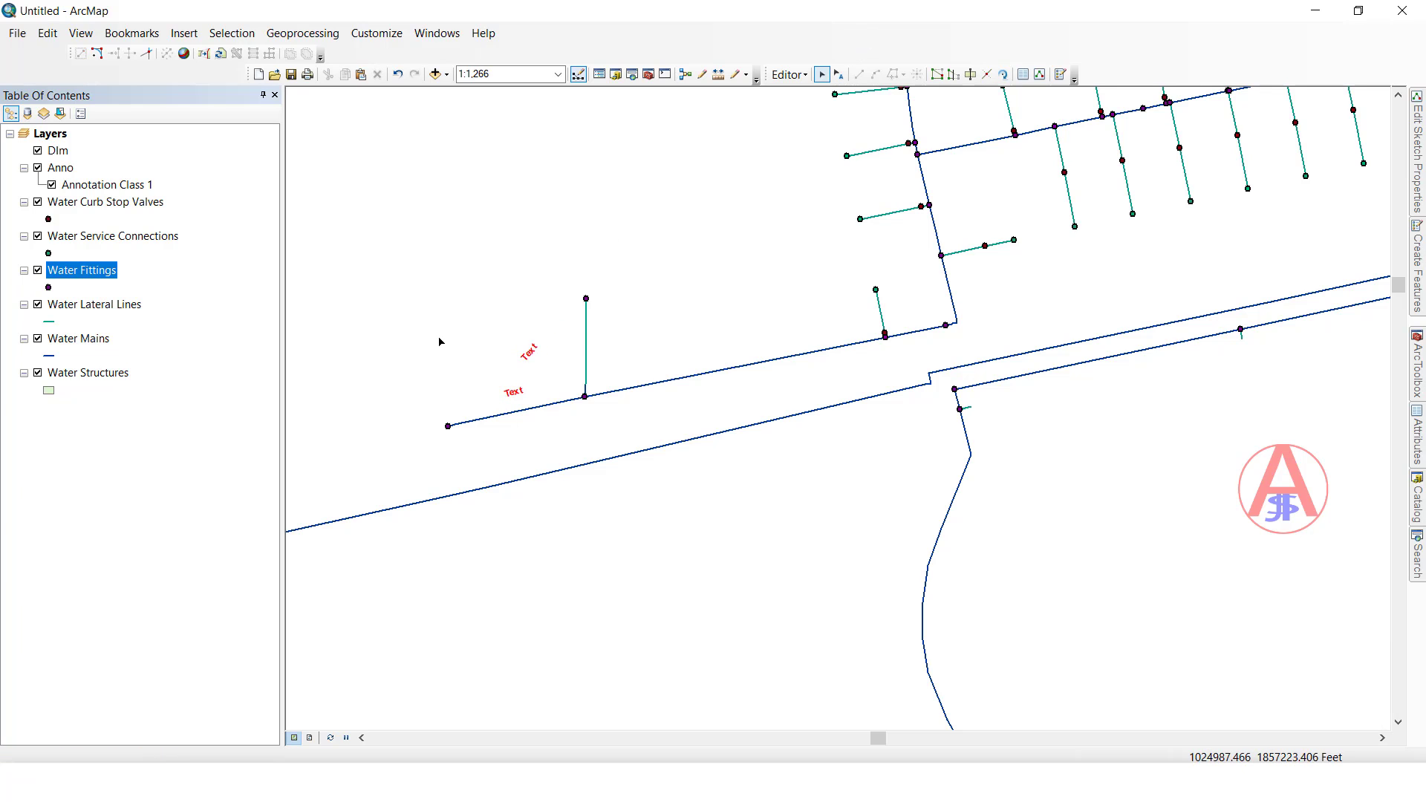
{"action": "scroll", "coordinate": [421, 293], "scroll_direction": "up", "scroll_amount": 5}
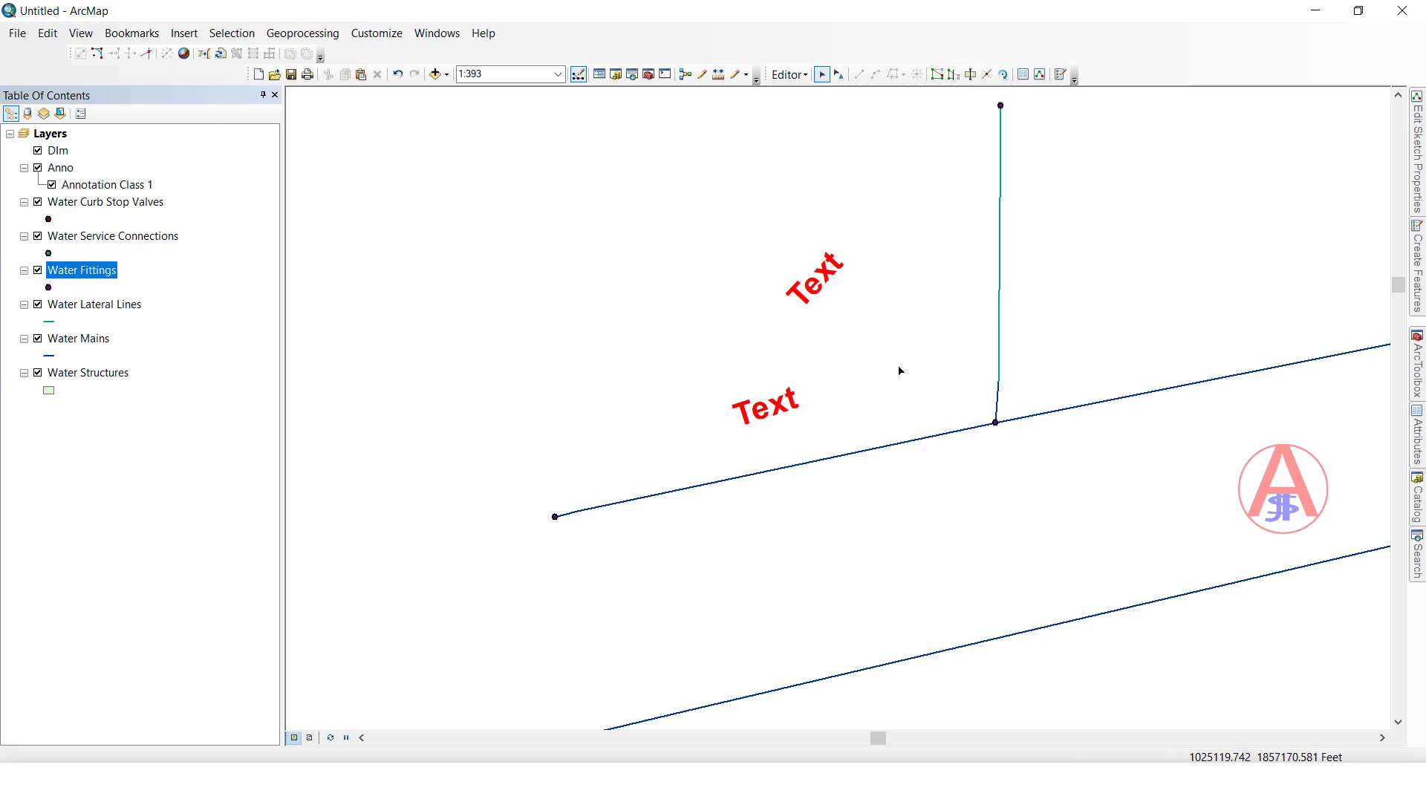
{"action": "left_click_drag", "start_coordinate": [900, 370], "coordinate": [678, 358]}
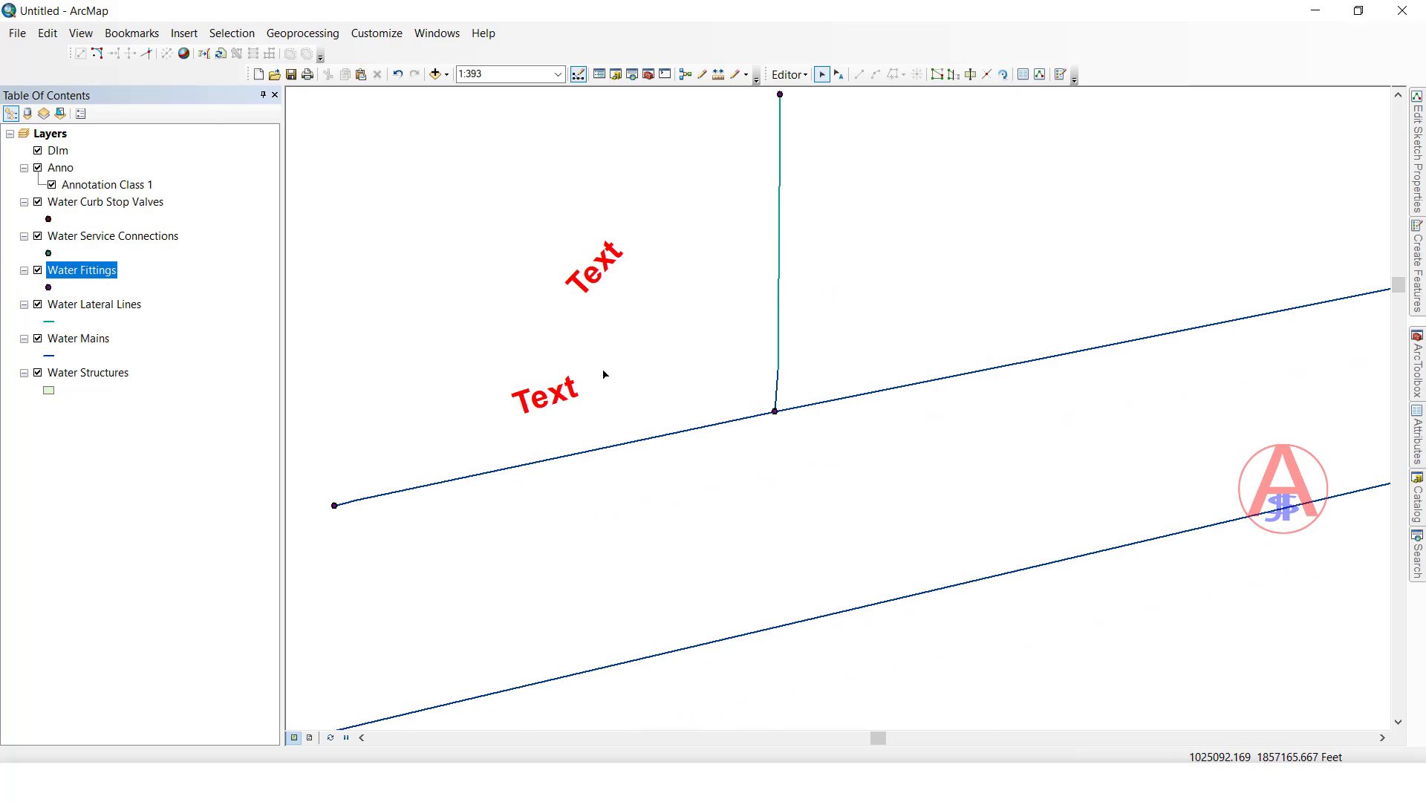
{"action": "left_click_drag", "start_coordinate": [585, 431], "coordinate": [597, 504]}
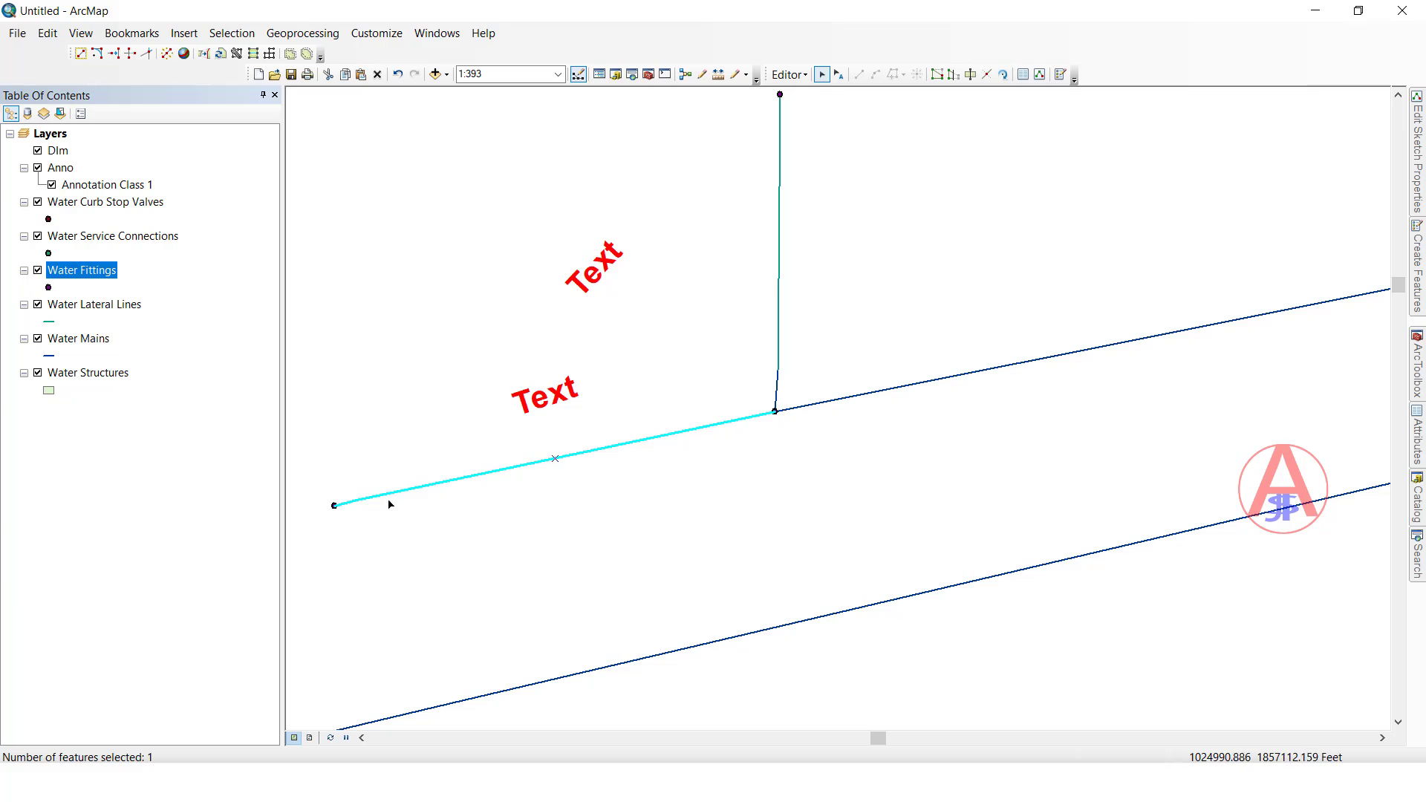
{"action": "left_click", "coordinate": [602, 387]}
{"action": "left_click", "coordinate": [568, 400]}
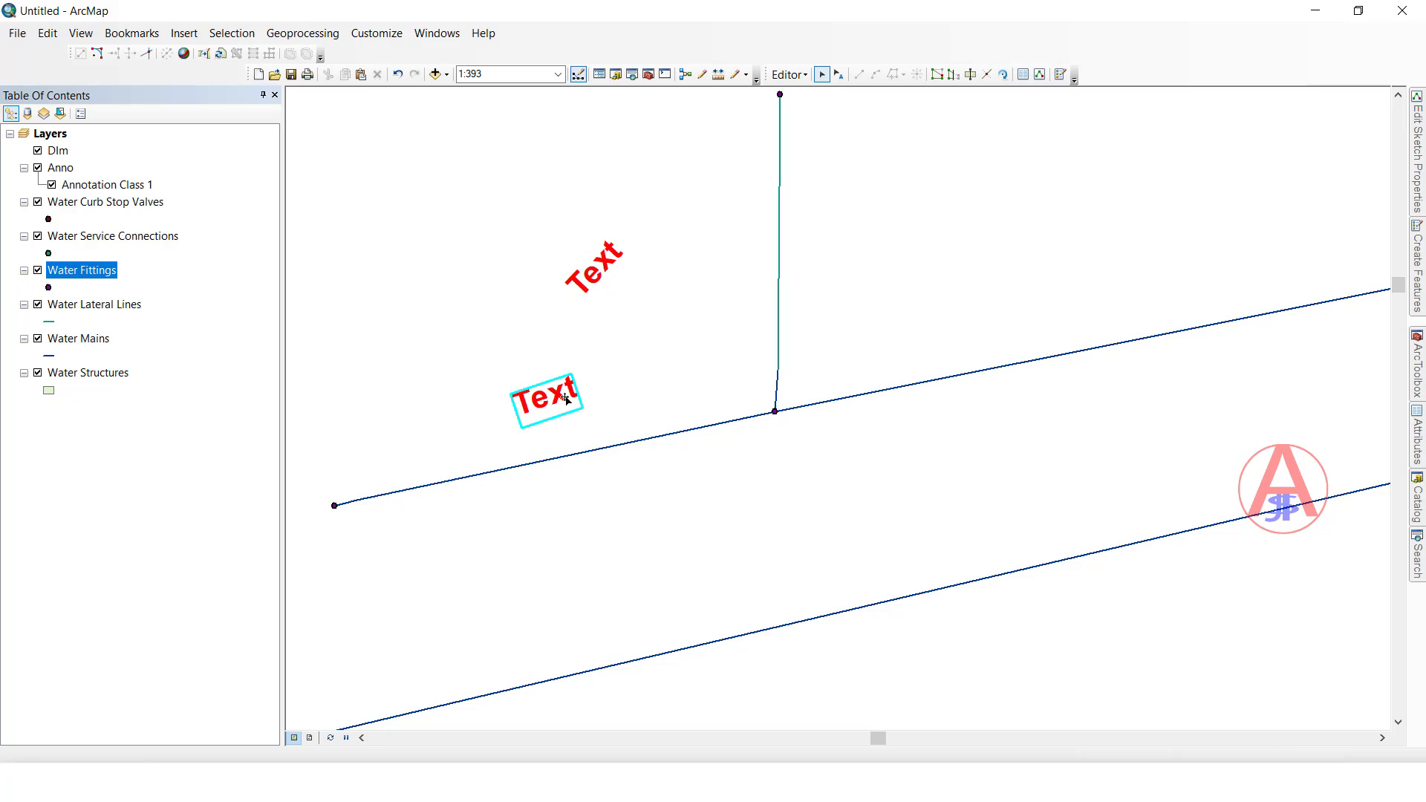
Step: Change the lower annotation to 'JastGIS' in blue, non-bold, size 11 text and apply it
{"action": "left_click", "coordinate": [1023, 75]}
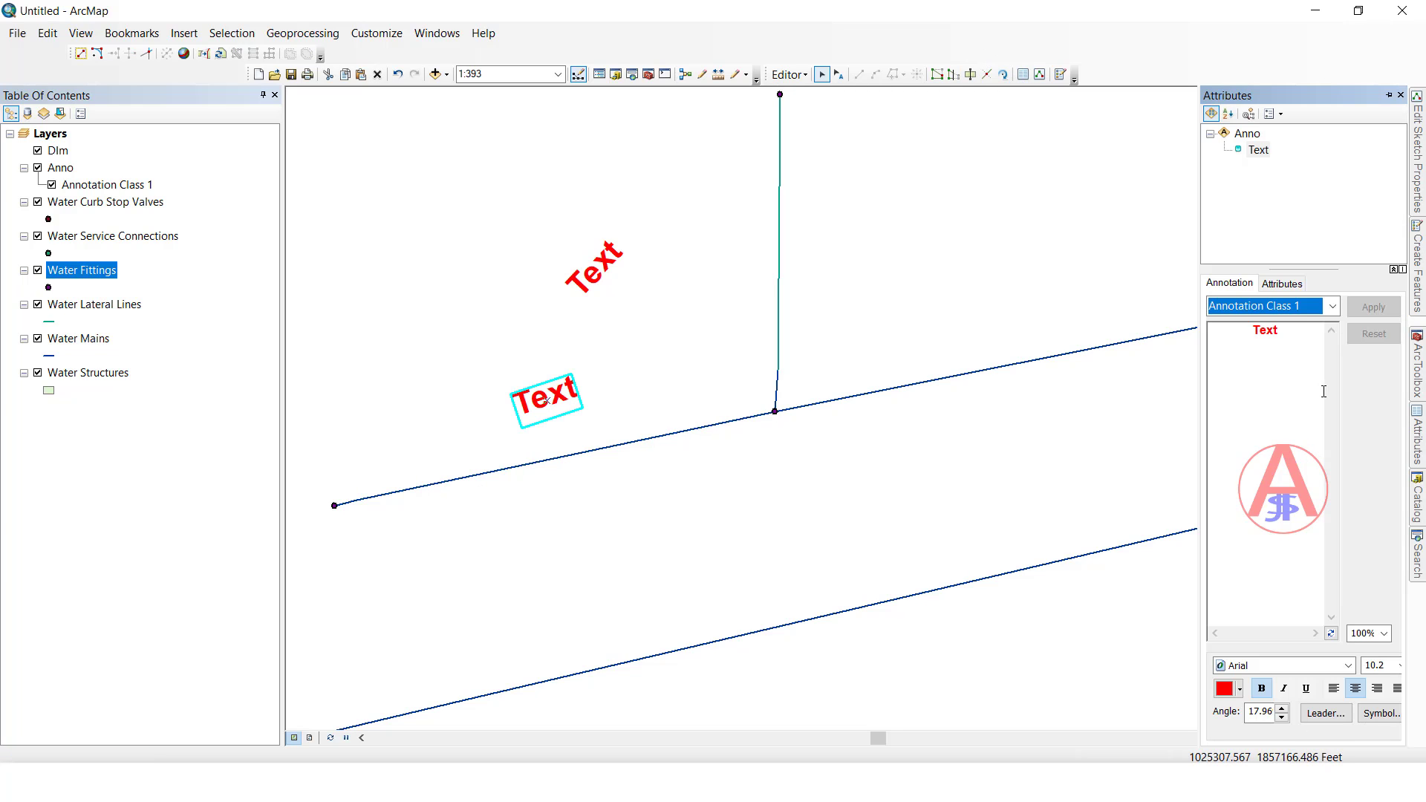
{"action": "left_click_drag", "start_coordinate": [1273, 349], "coordinate": [1228, 338]}
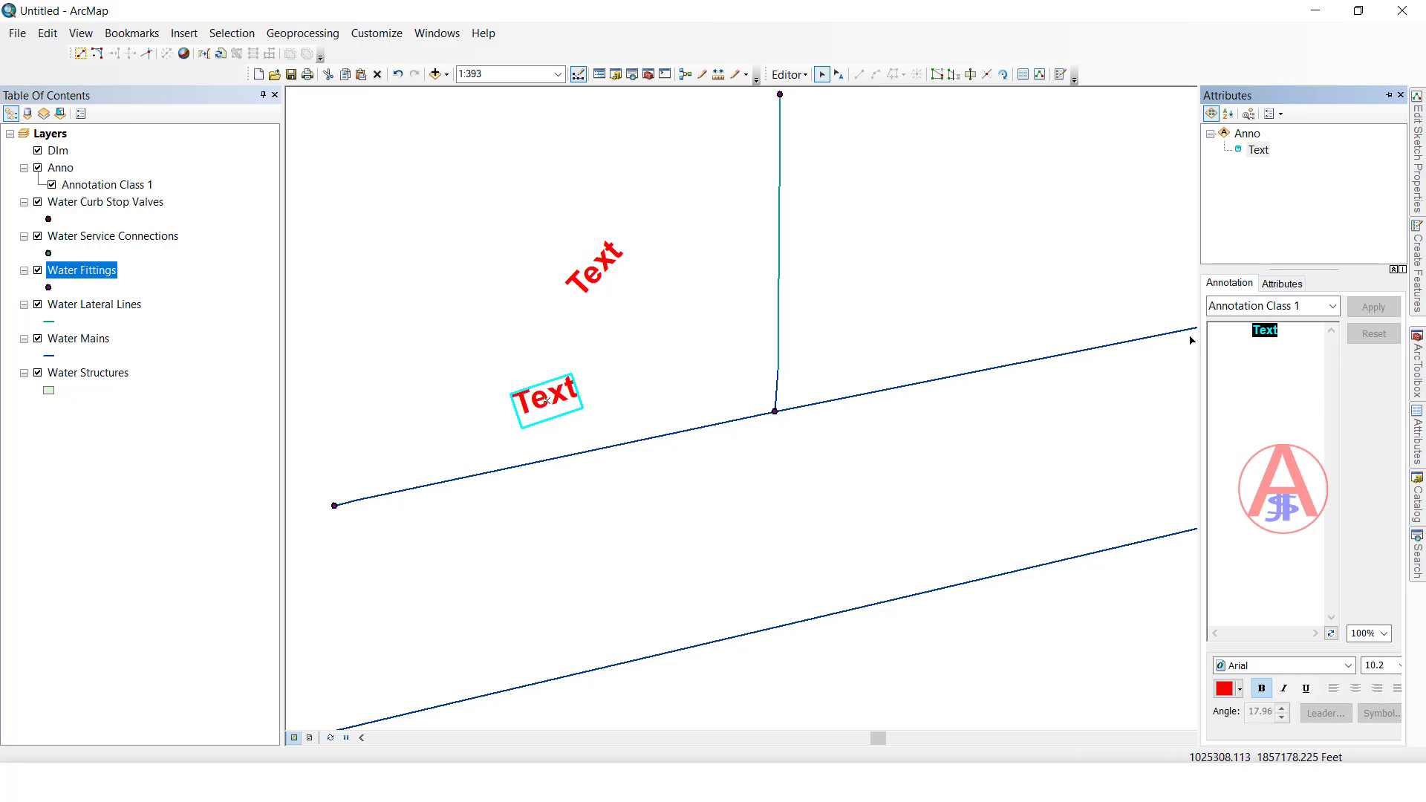
{"action": "type", "text": "JastGIS"}
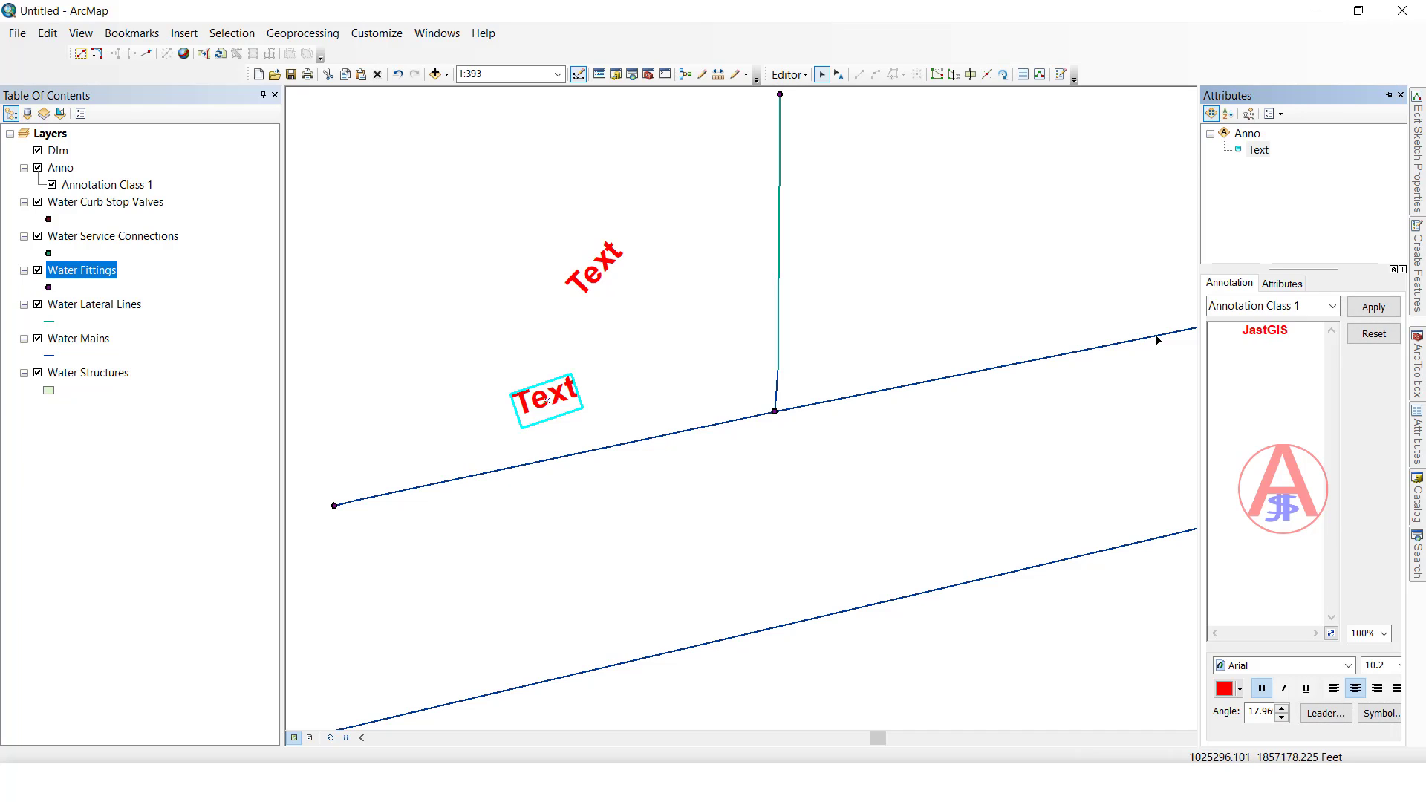
{"action": "left_click", "coordinate": [1238, 689]}
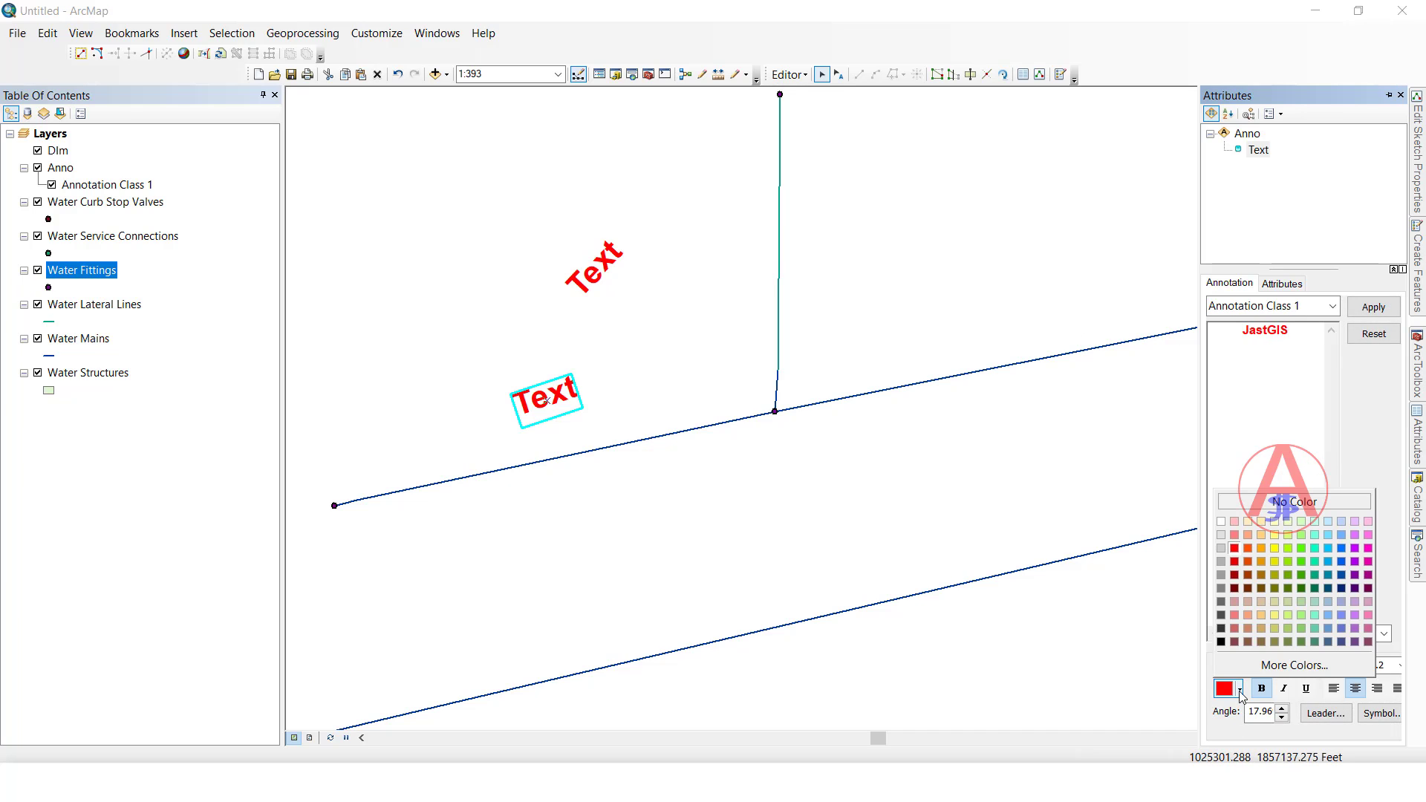
{"action": "left_click", "coordinate": [1344, 551]}
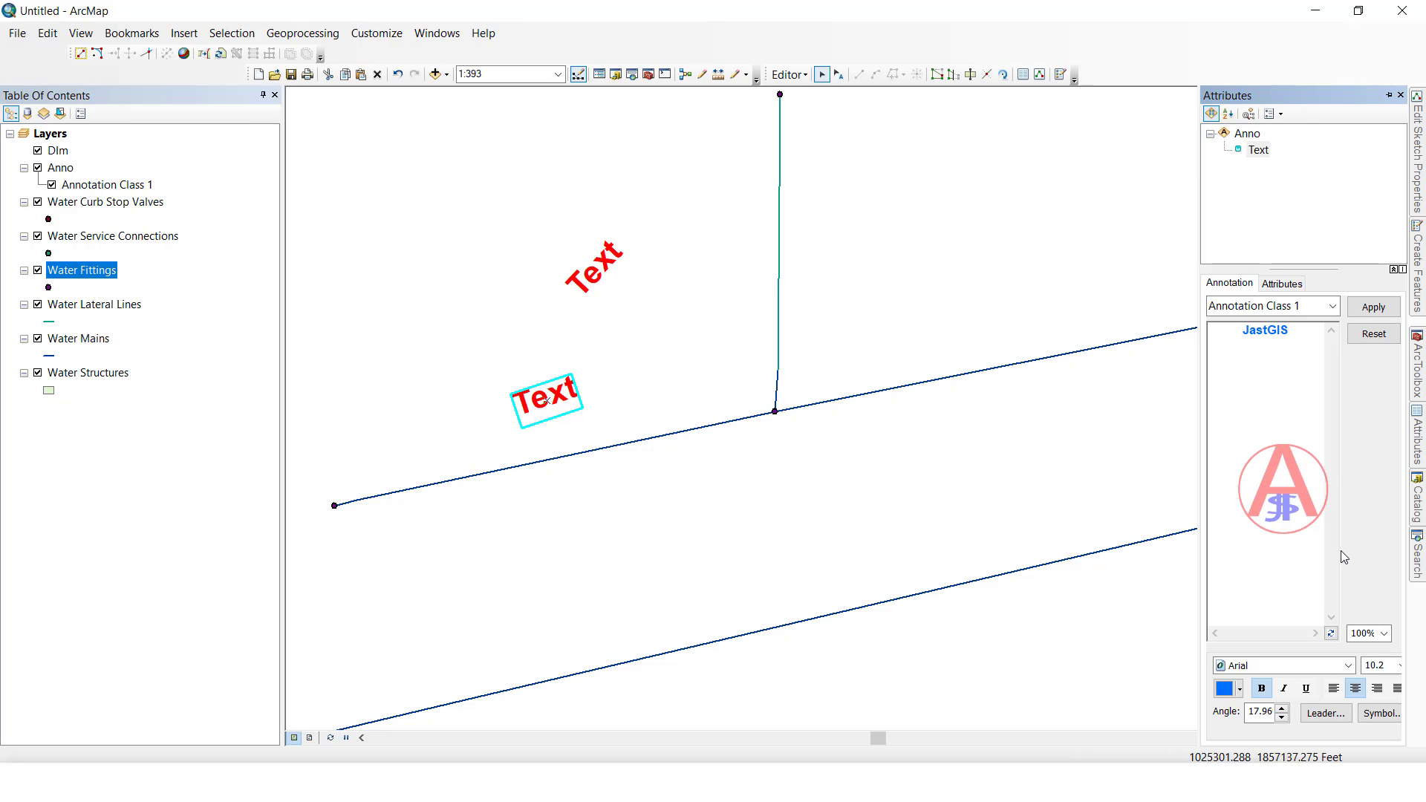
{"action": "left_click", "coordinate": [1265, 688]}
{"action": "left_click", "coordinate": [1399, 666]}
{"action": "type", "text": "11"}
{"action": "key", "text": "Return"}
{"action": "left_click", "coordinate": [1365, 316]}
{"action": "left_click", "coordinate": [656, 392]}
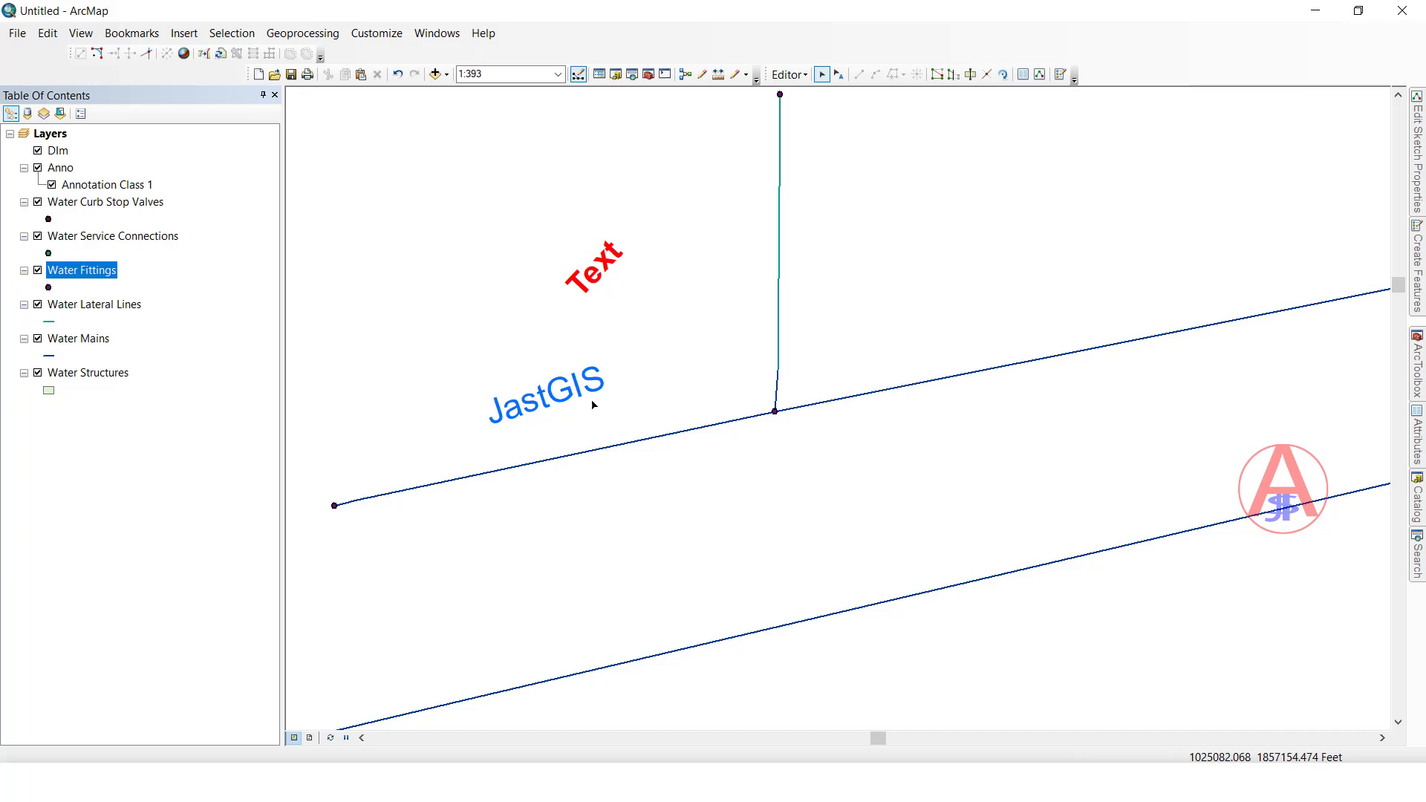
Step: Rotate the JastGIS annotation a few degrees flatter along the main
{"action": "left_click", "coordinate": [583, 396]}
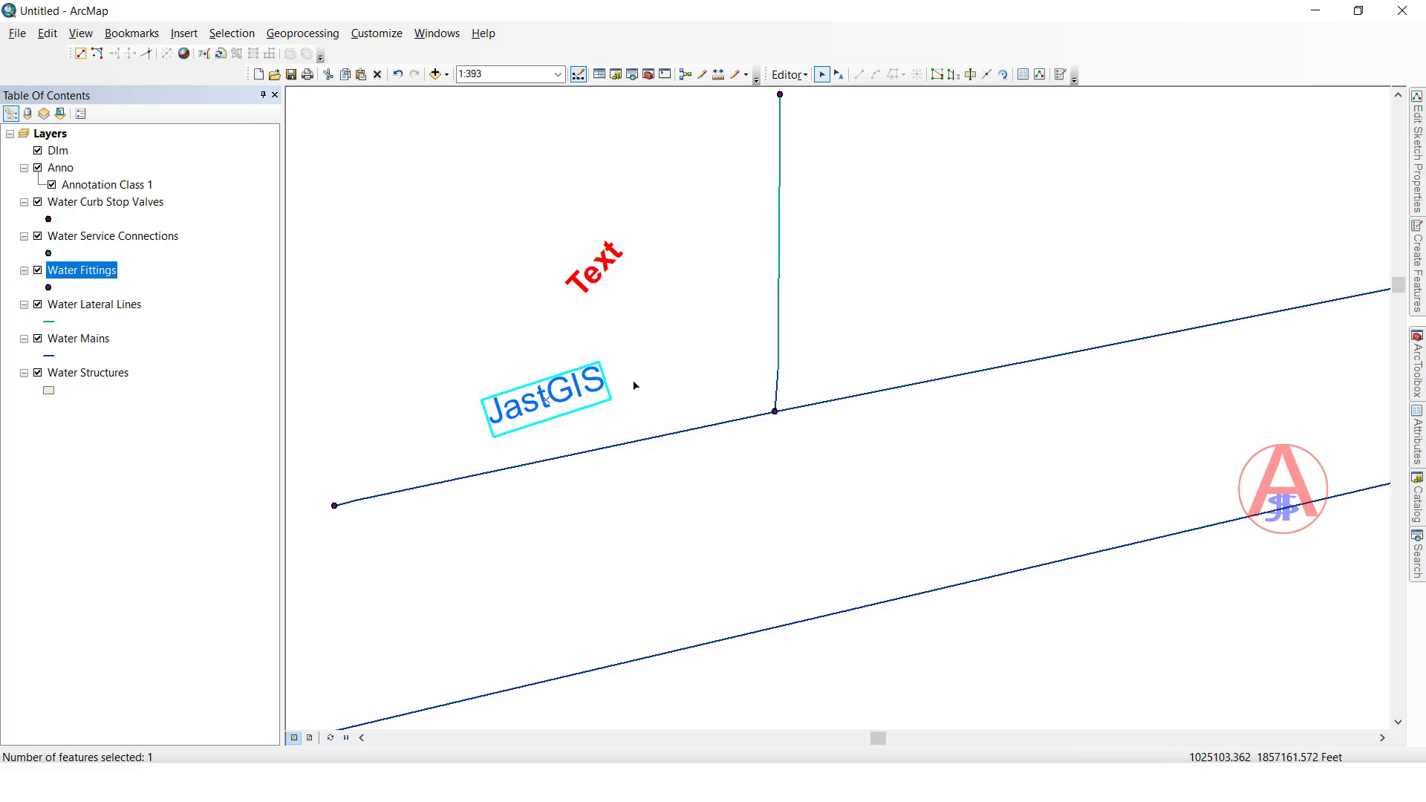
{"action": "key", "text": "r"}
{"action": "left_click_drag", "start_coordinate": [678, 351], "coordinate": [685, 360]}
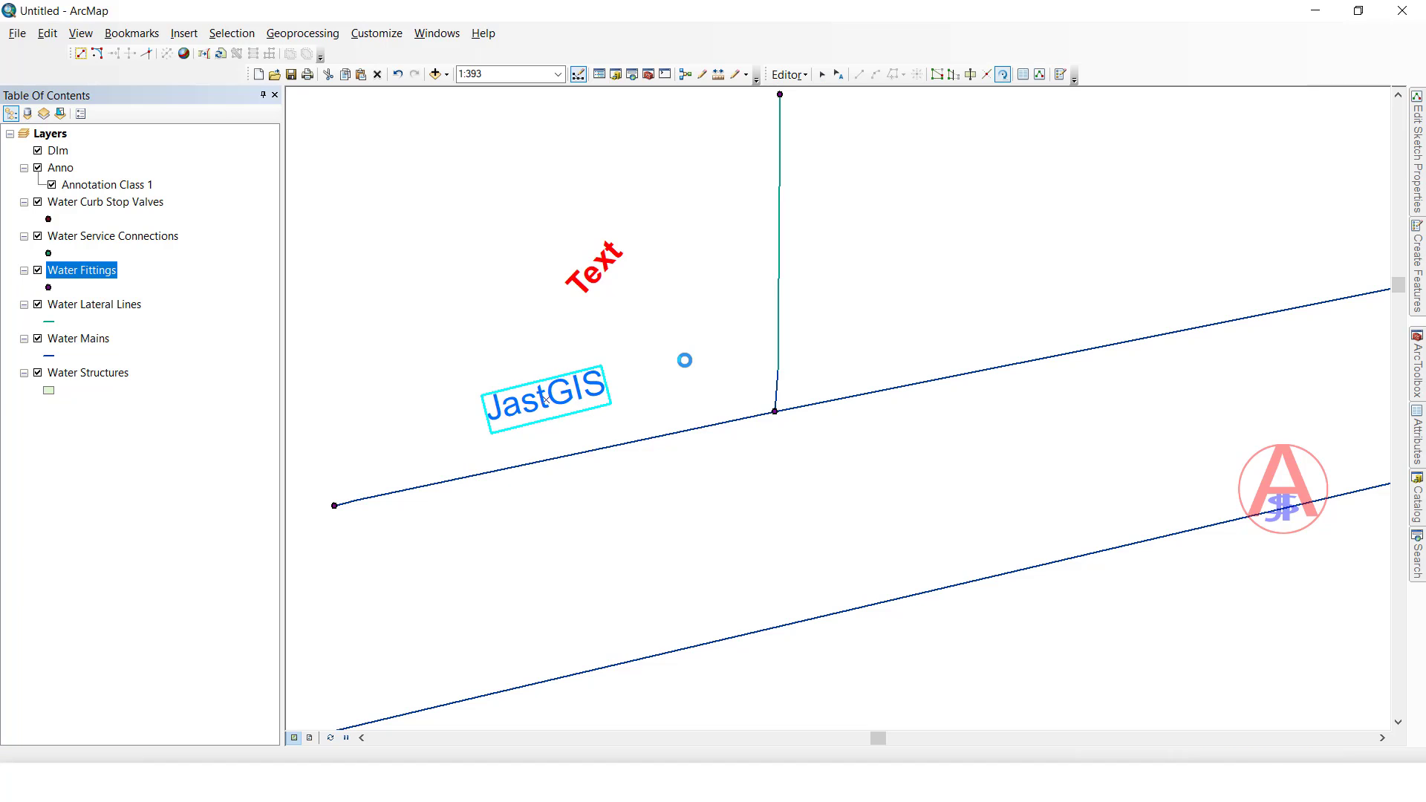
{"action": "key", "text": "Escape"}
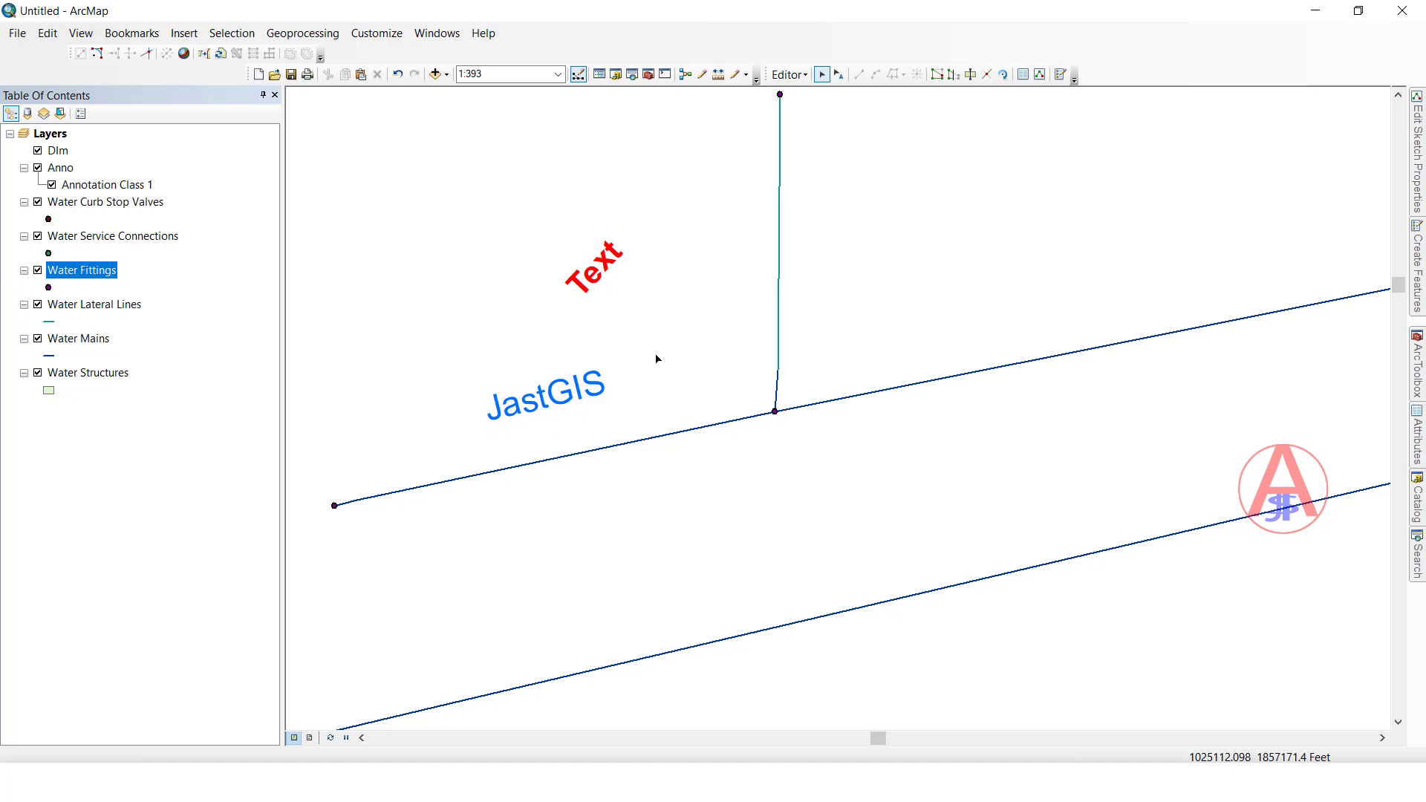
Step: Pan and zoom the map to bring the neighbouring laterals into view
{"action": "left_click", "coordinate": [612, 273]}
{"action": "left_click", "coordinate": [681, 299]}
{"action": "left_click_drag", "start_coordinate": [675, 276], "coordinate": [530, 323]}
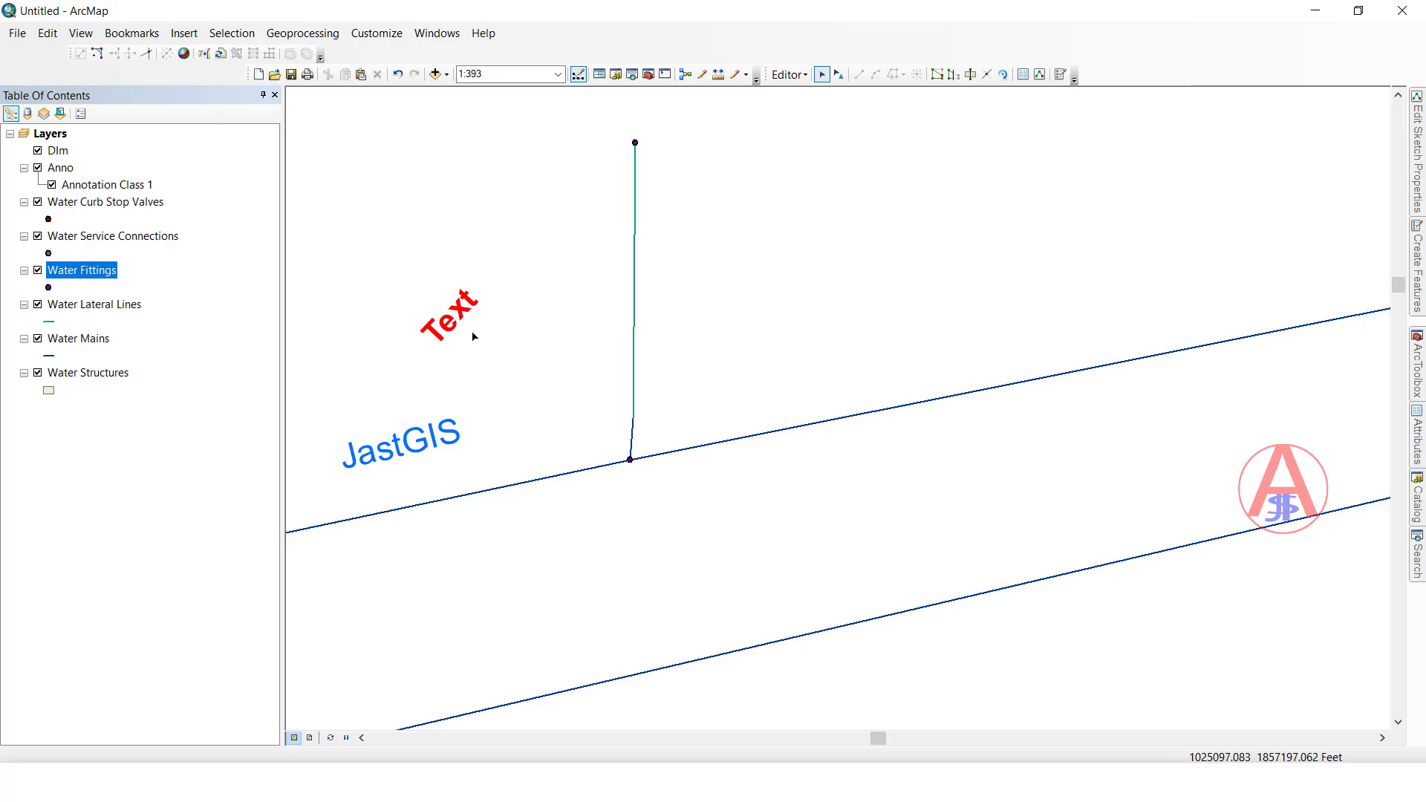
{"action": "scroll", "coordinate": [476, 334], "scroll_direction": "up", "scroll_amount": 2}
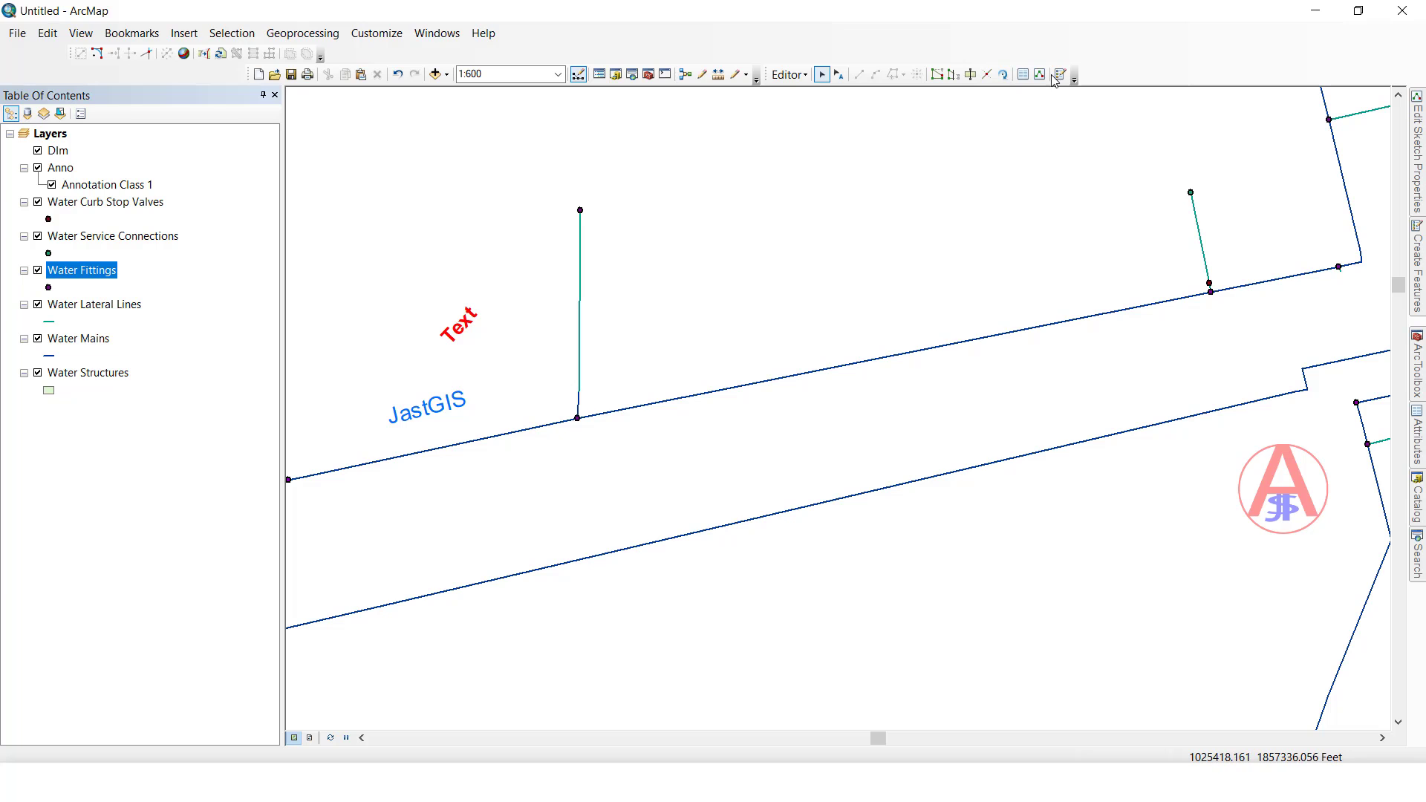
{"action": "left_click_drag", "start_coordinate": [949, 218], "coordinate": [819, 254]}
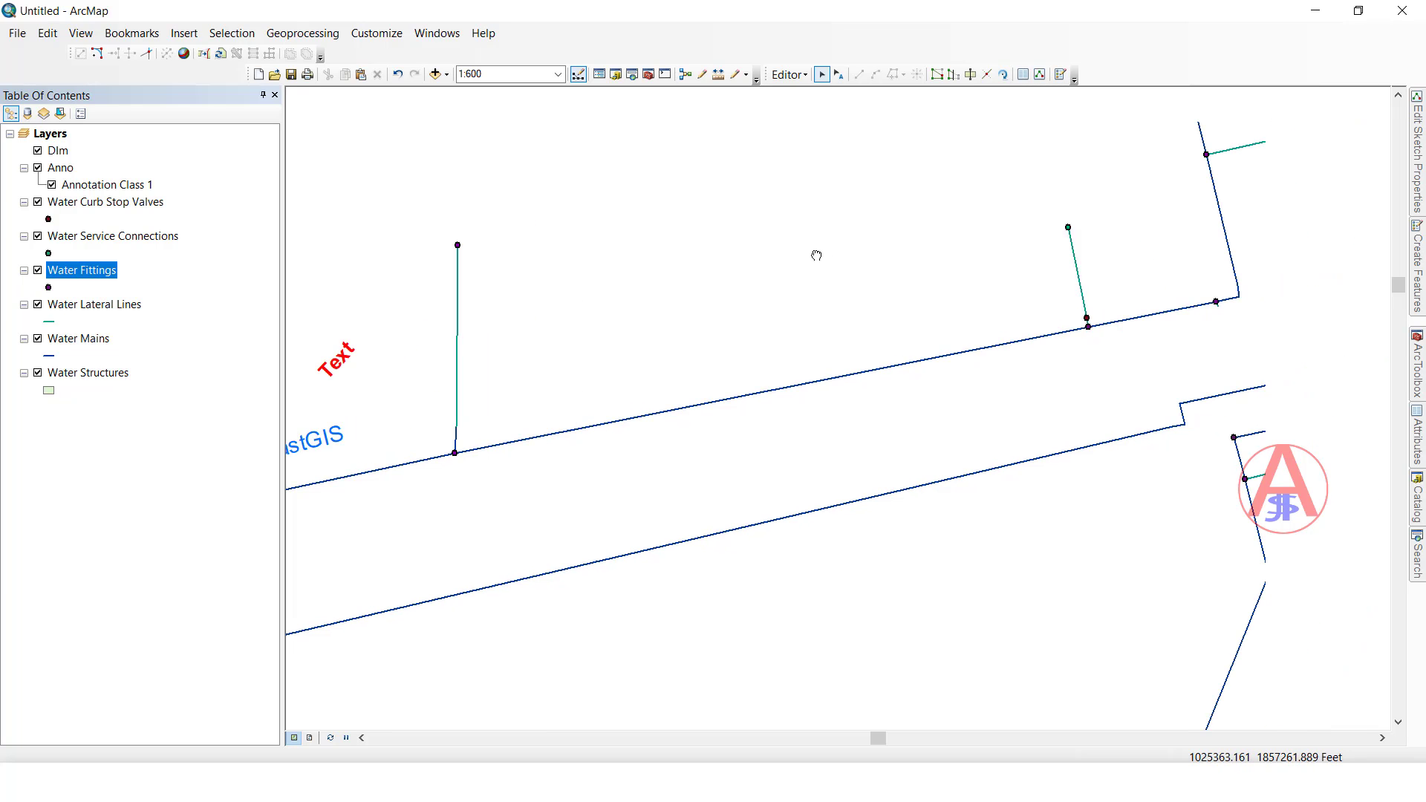
Step: Using the Dim template, place the 121.30 aligned dimension along the vertical lateral
{"action": "left_click", "coordinate": [1059, 74]}
{"action": "left_click", "coordinate": [1230, 192]}
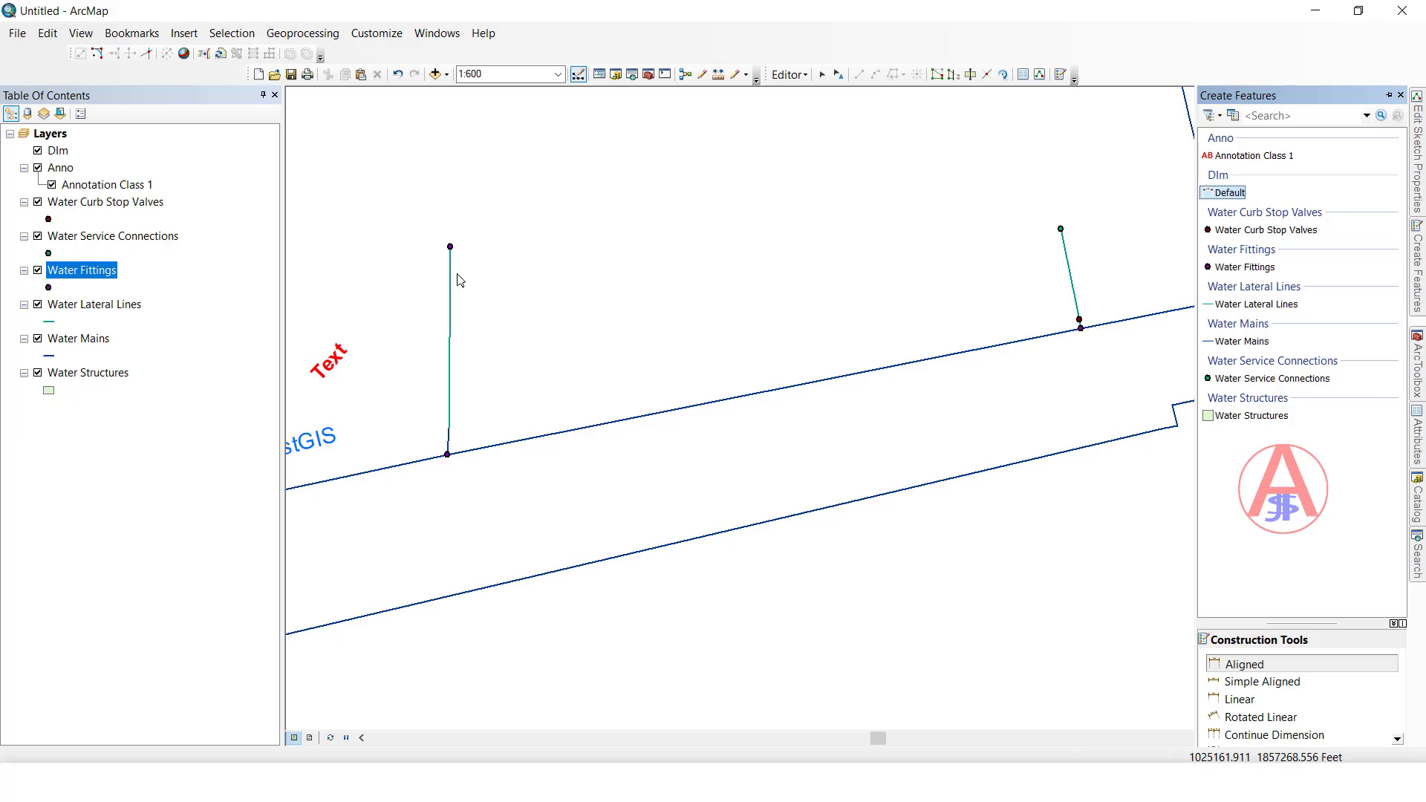
{"action": "left_click", "coordinate": [447, 454]}
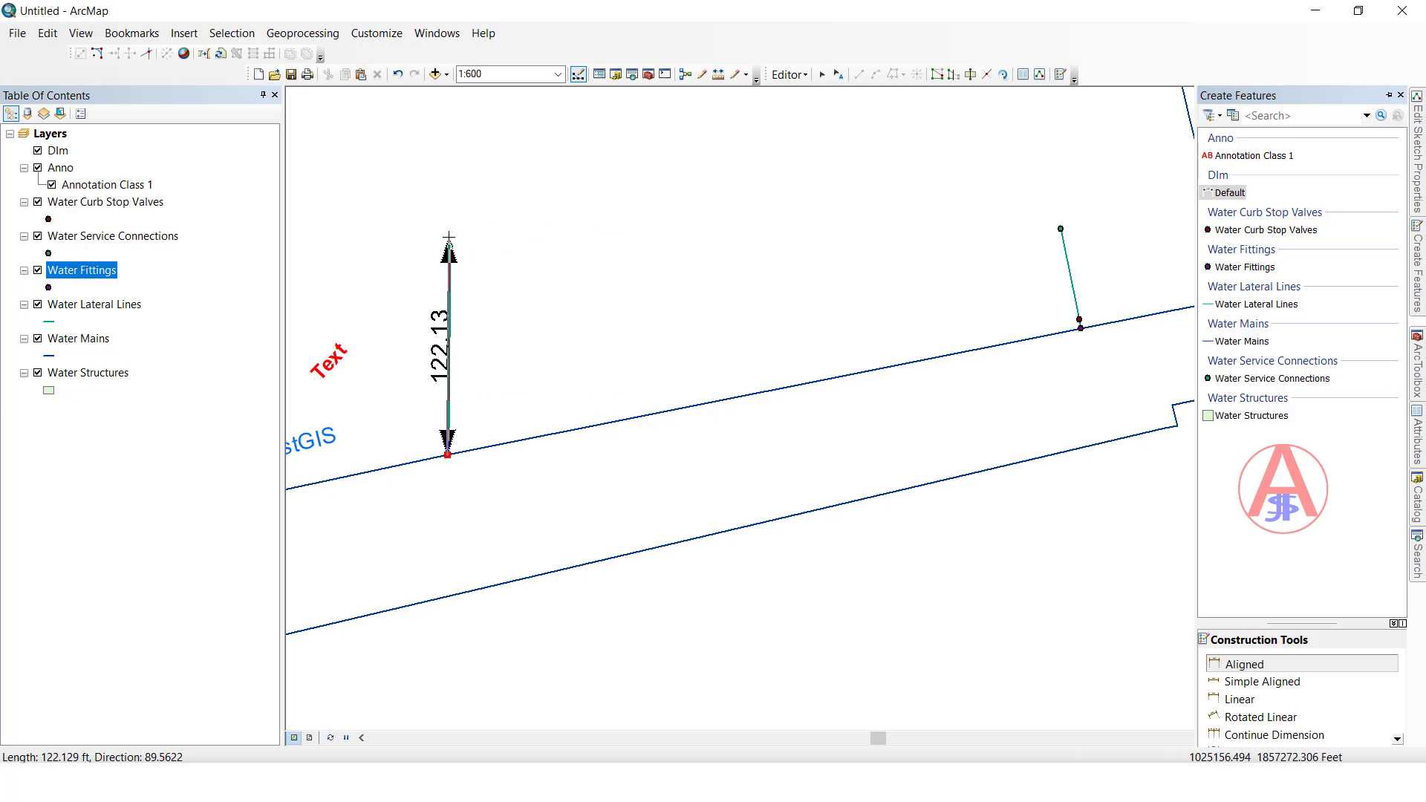
{"action": "left_click", "coordinate": [449, 239]}
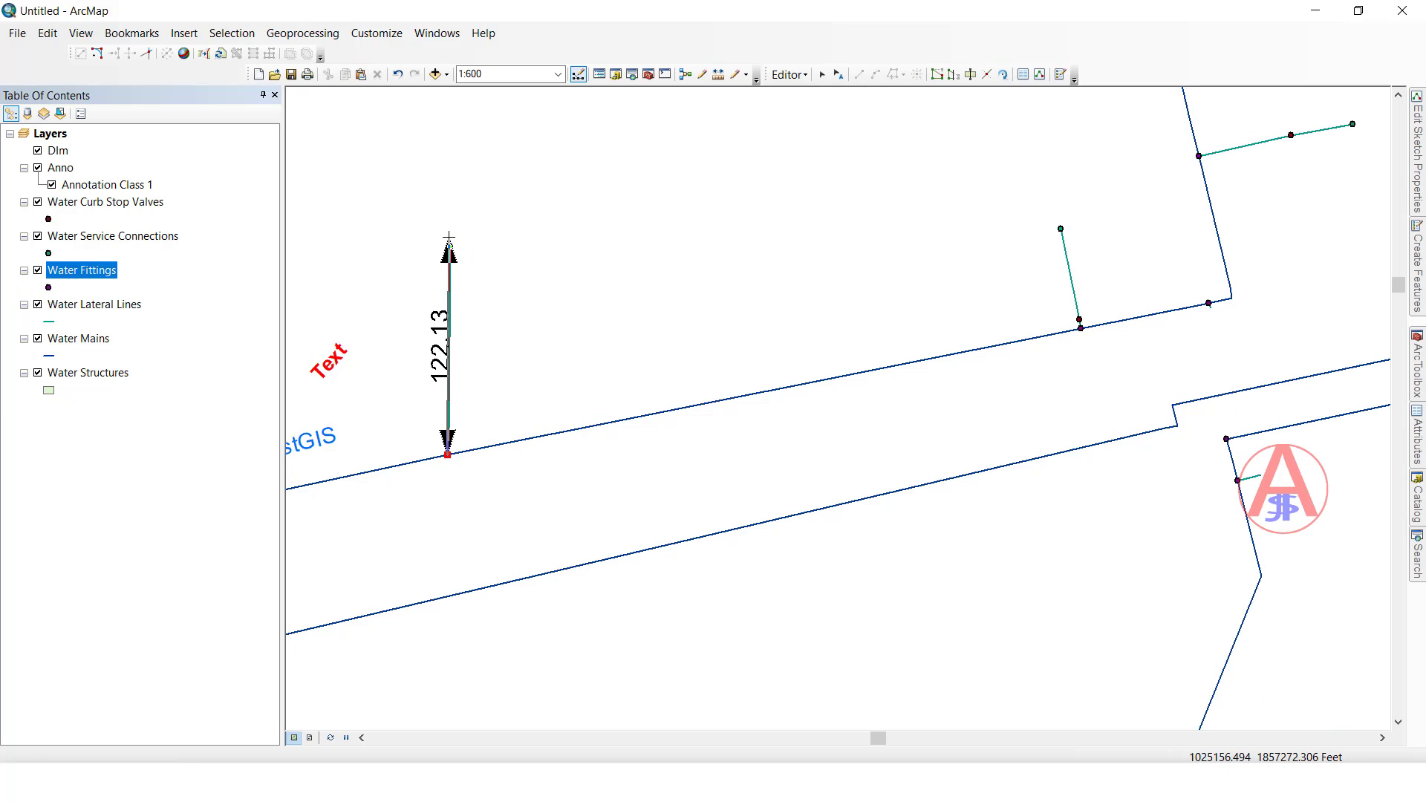
{"action": "left_click", "coordinate": [523, 236]}
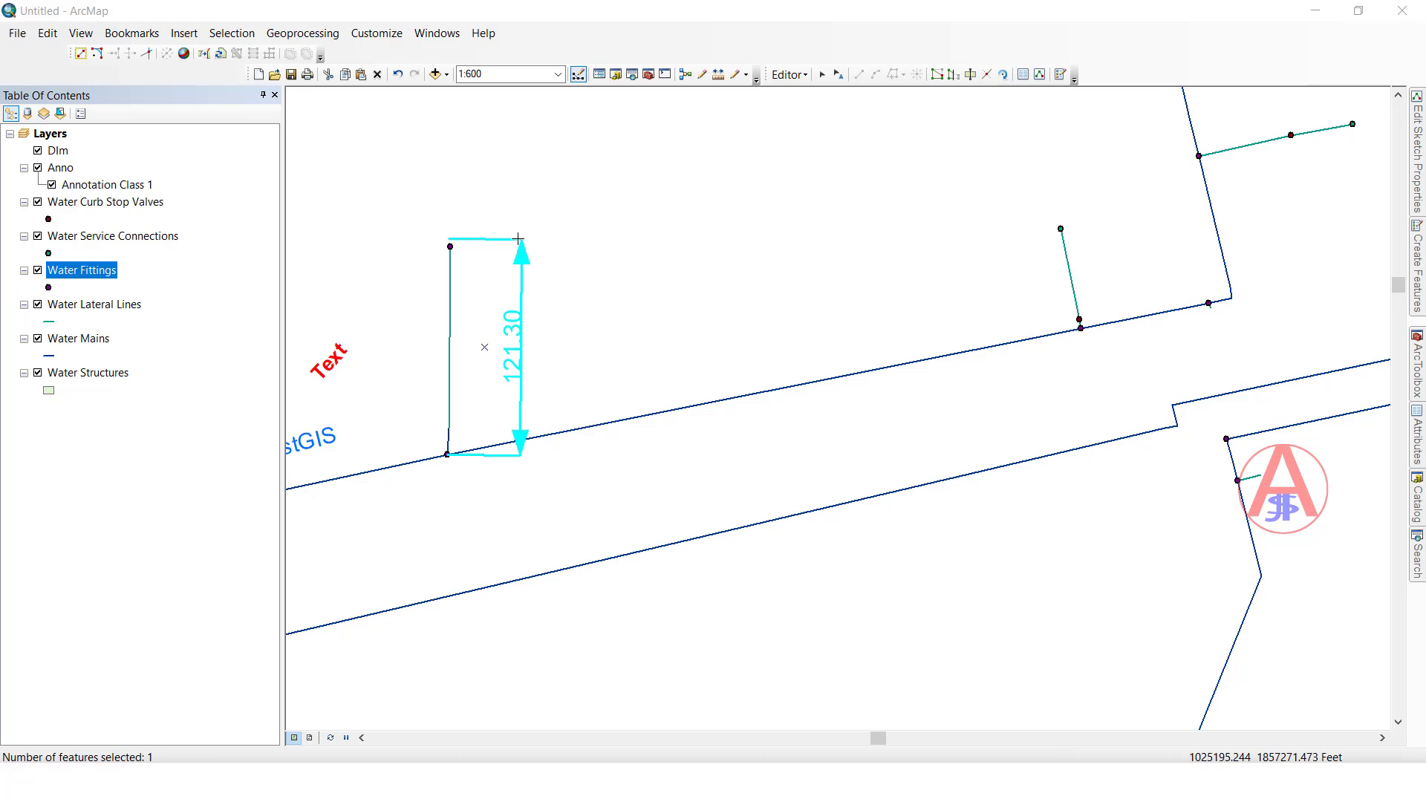
Step: Dismiss the not-enough-vertices error from a stray dimension sketch and clear the lateral's selection
{"action": "left_click", "coordinate": [590, 201]}
{"action": "left_click", "coordinate": [661, 204]}
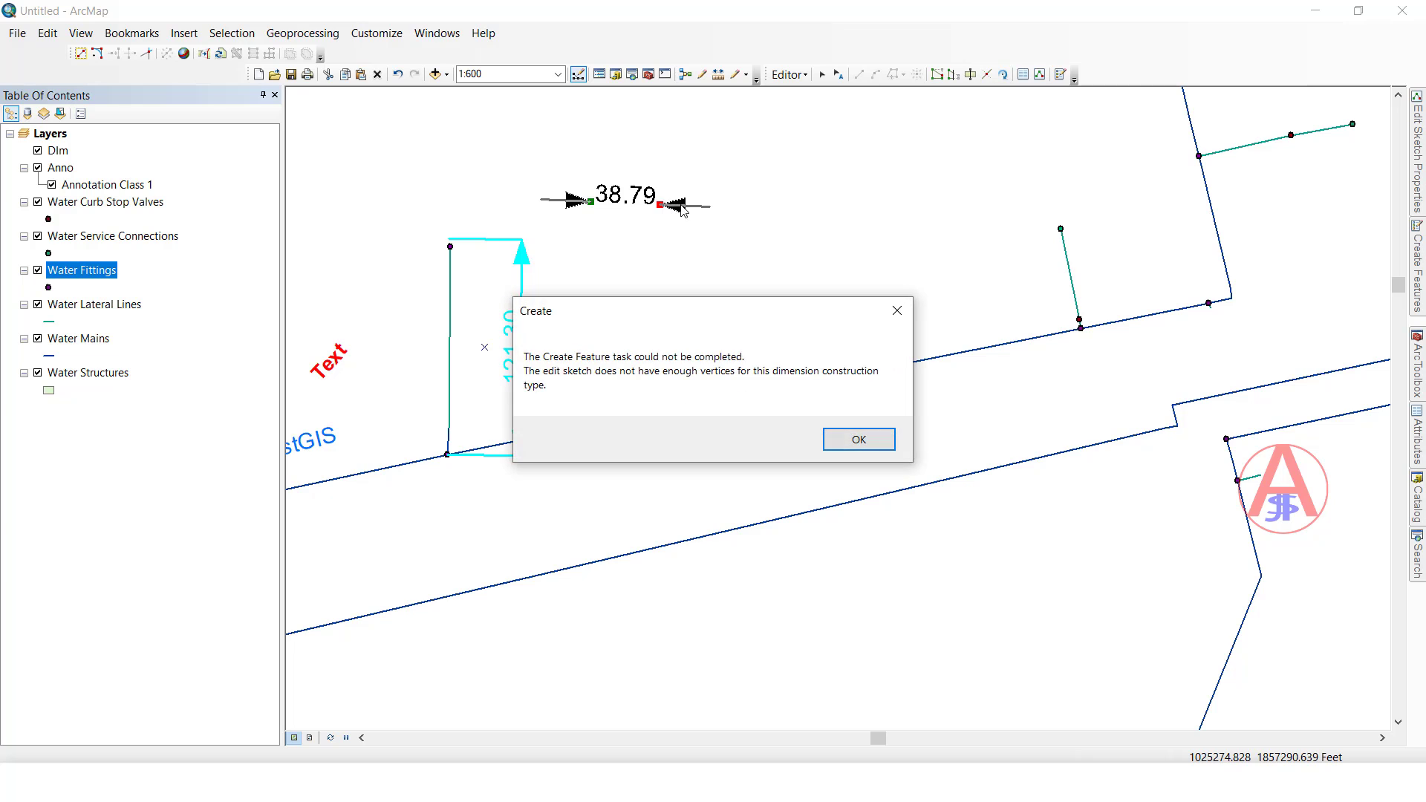
{"action": "key", "text": "Return"}
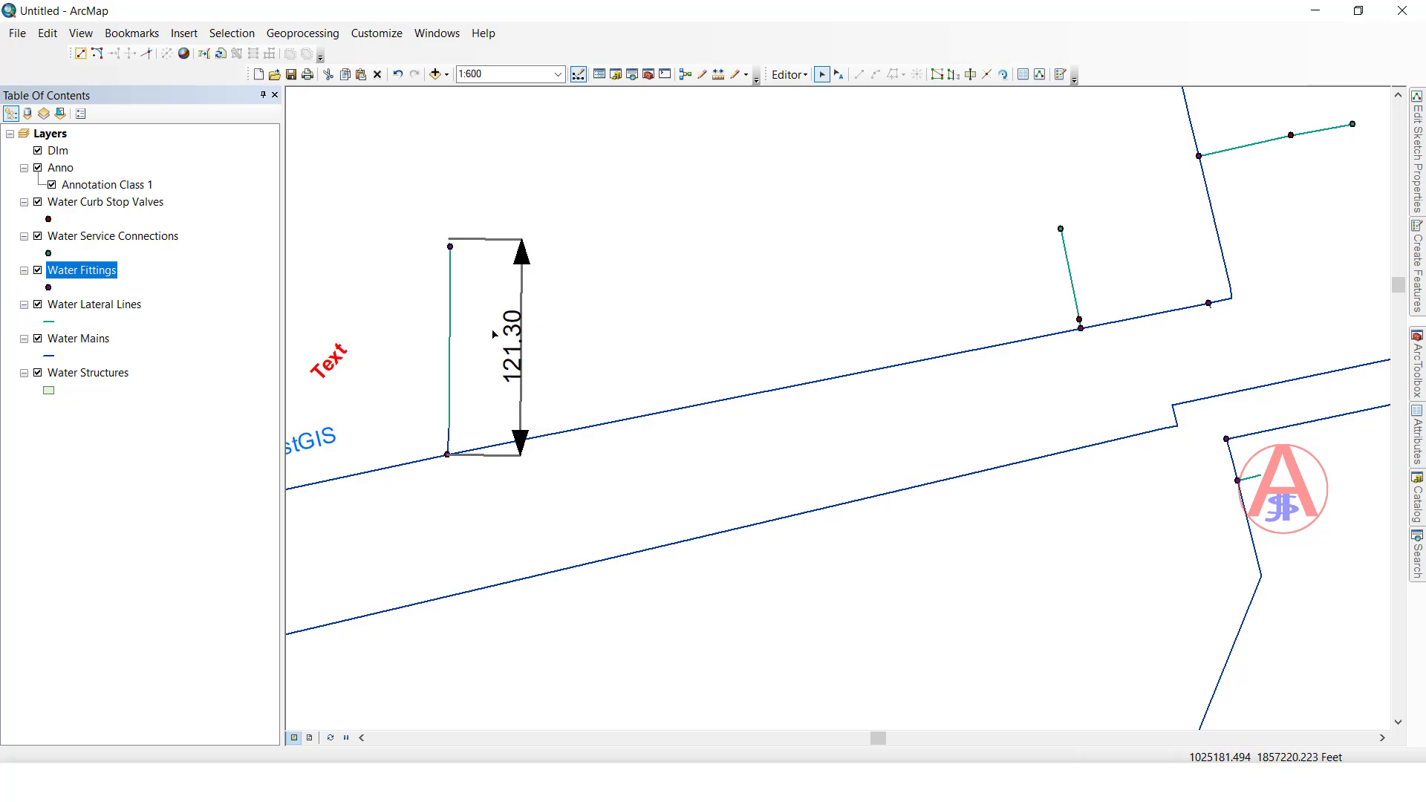
{"action": "left_click", "coordinate": [449, 359]}
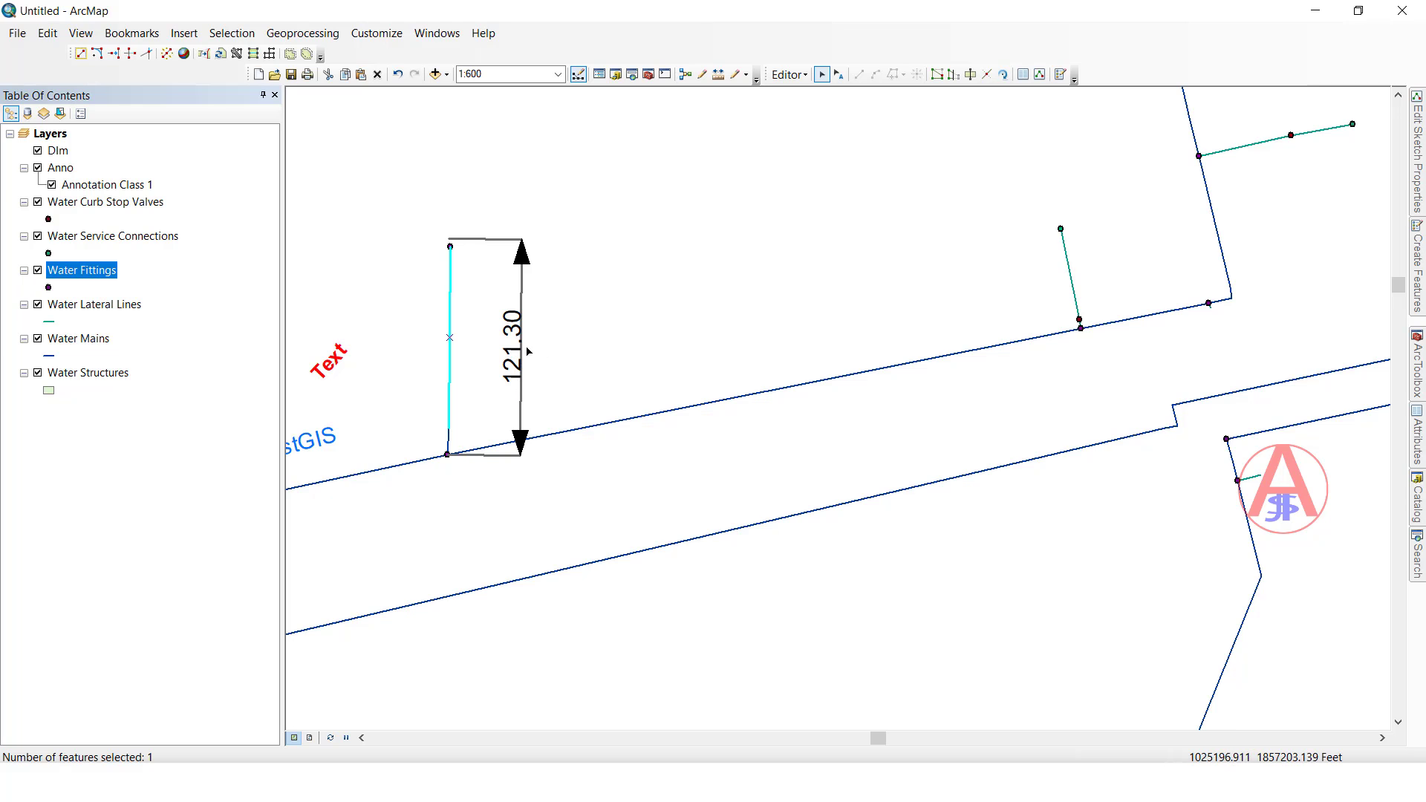
{"action": "left_click", "coordinate": [601, 317]}
{"action": "scroll", "coordinate": [589, 297], "scroll_direction": "down", "scroll_amount": 4}
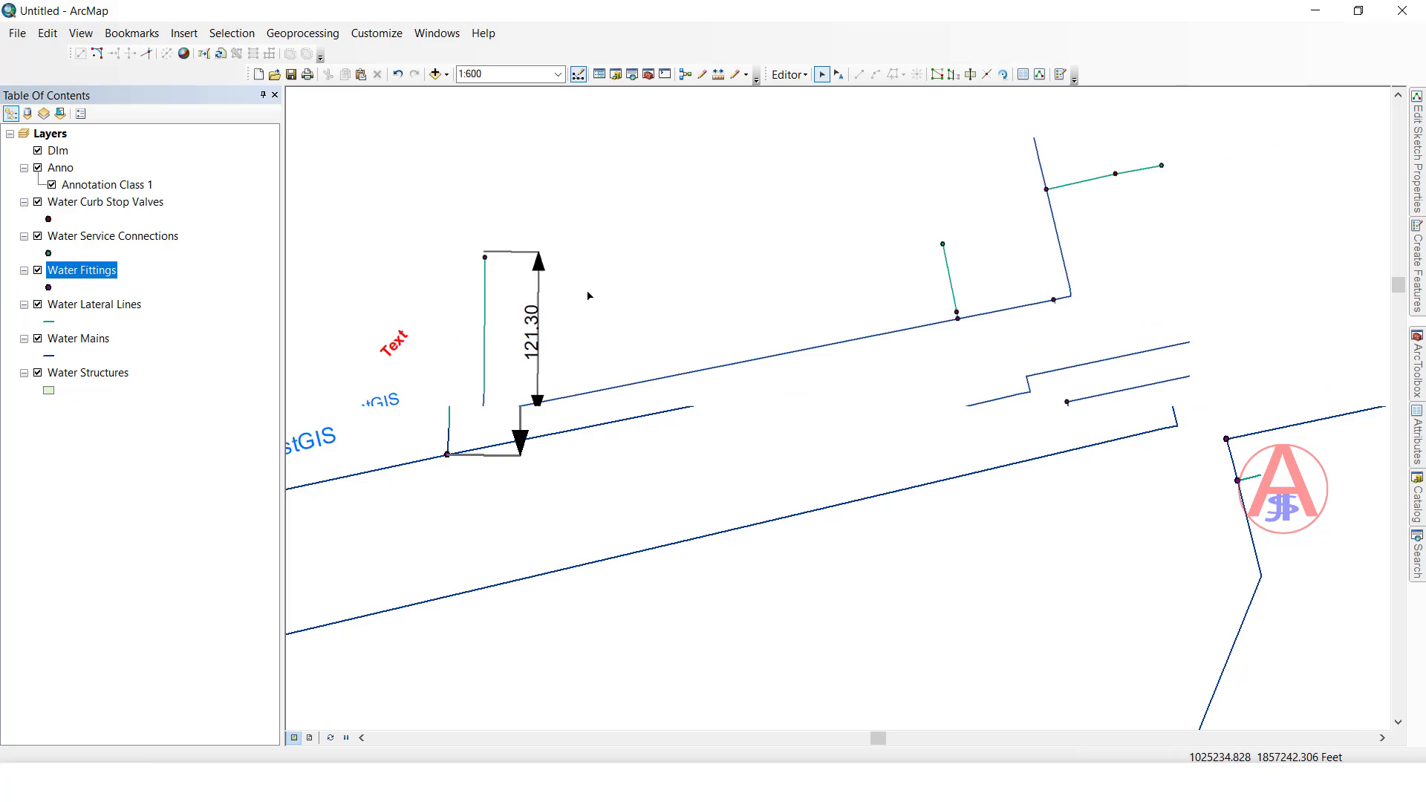
Step: Zoom to the vertical main and add a 74.11 aligned dimension over a lateral
{"action": "left_click_drag", "start_coordinate": [570, 377], "coordinate": [997, 239]}
{"action": "scroll", "coordinate": [650, 392], "scroll_direction": "down", "scroll_amount": 1}
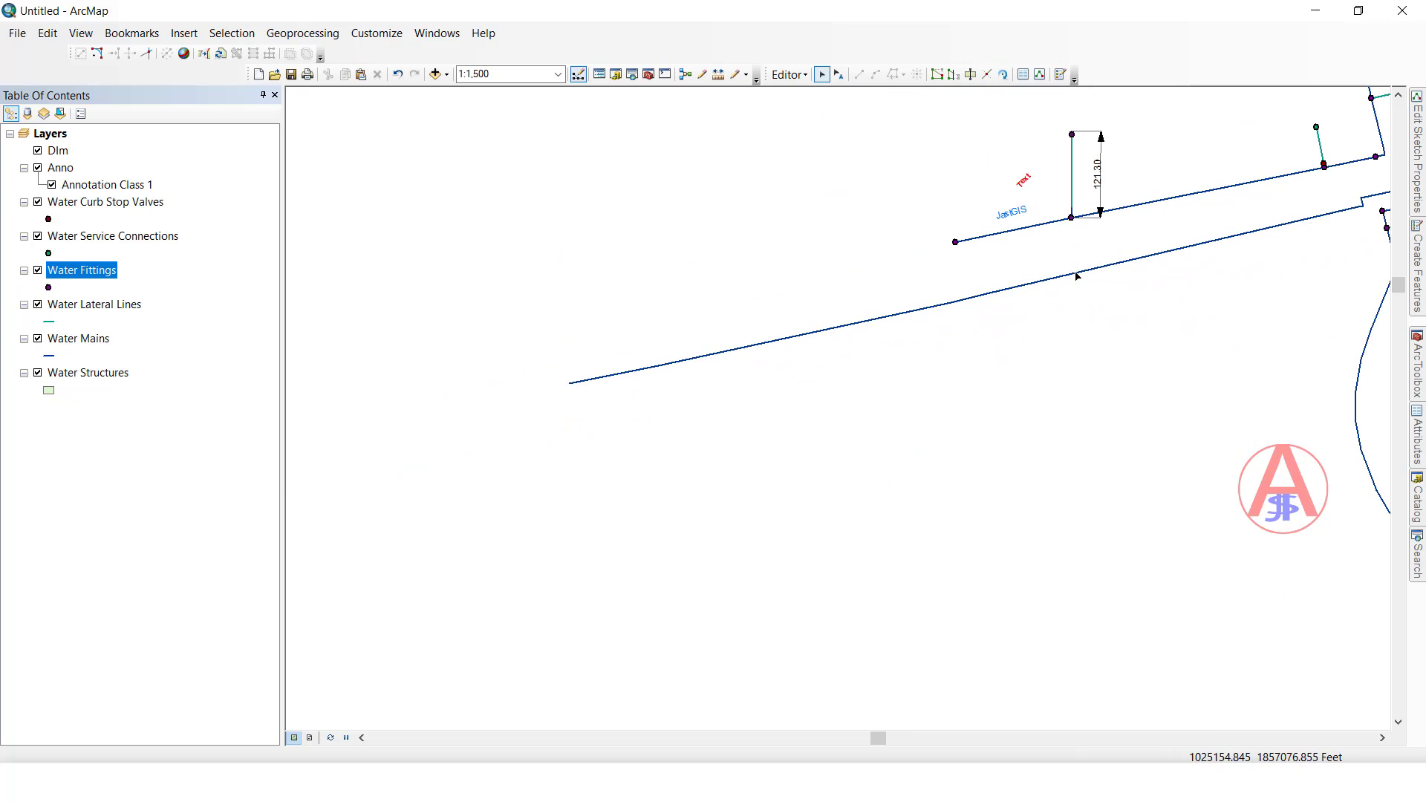
{"action": "left_click_drag", "start_coordinate": [1002, 280], "coordinate": [549, 439]}
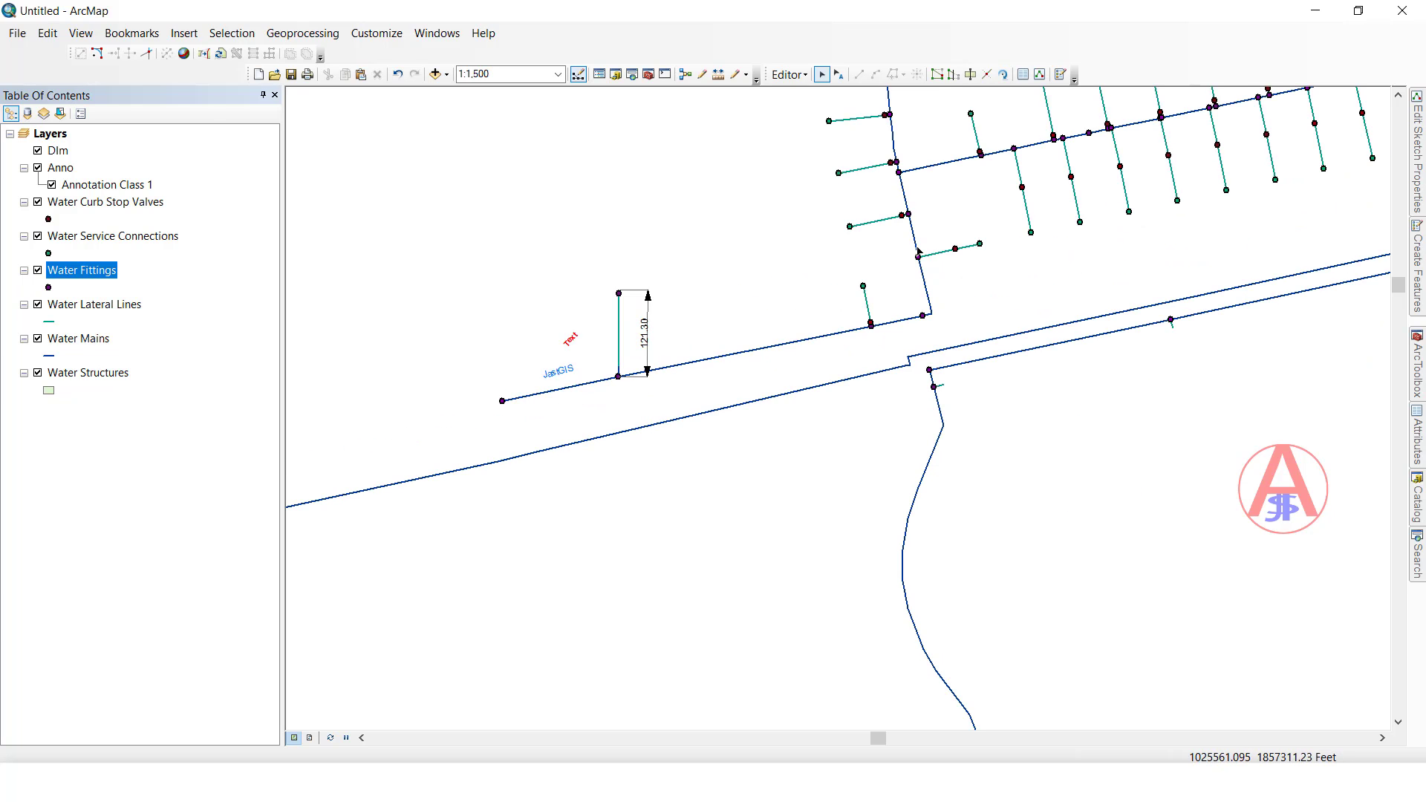
{"action": "left_click_drag", "start_coordinate": [811, 145], "coordinate": [1016, 357]}
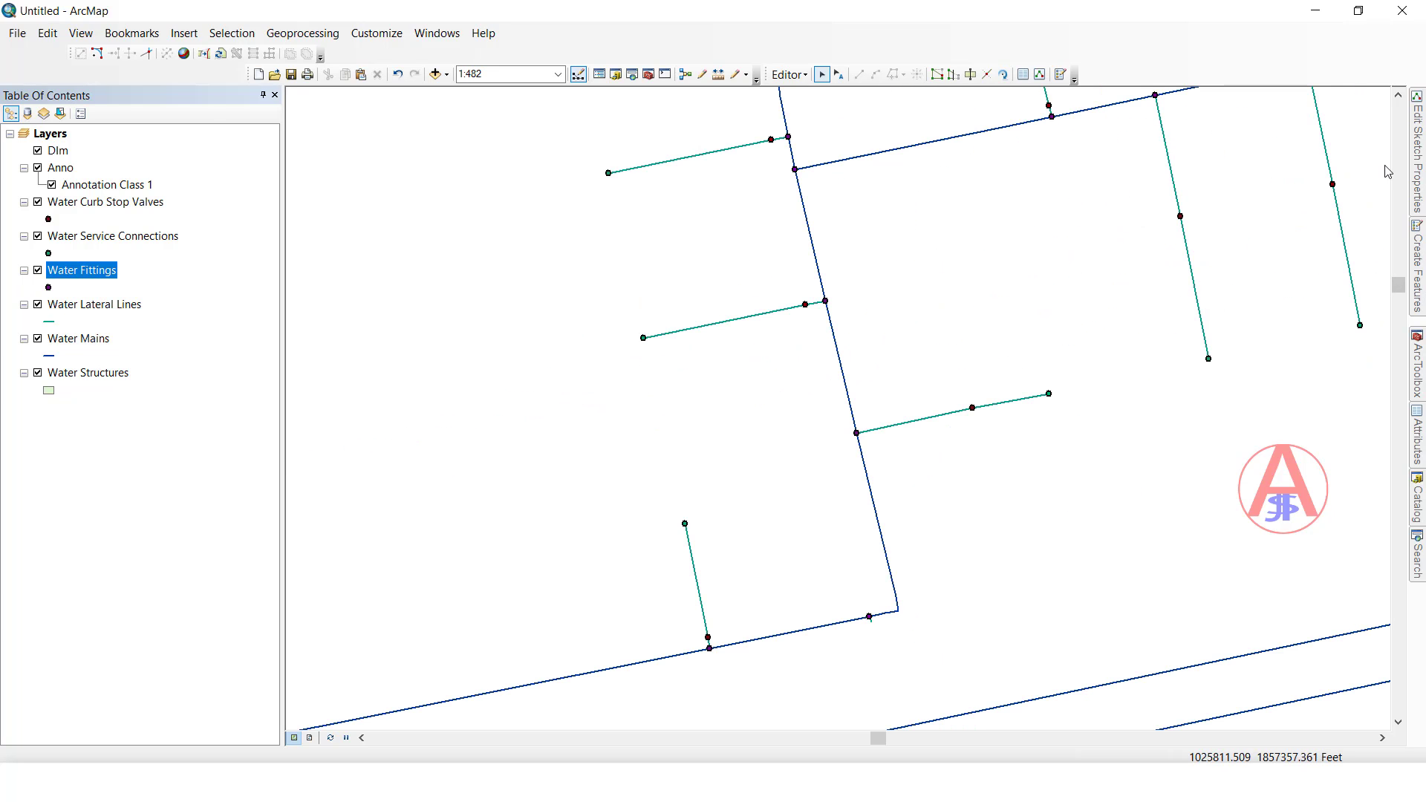
{"action": "left_click", "coordinate": [1059, 75]}
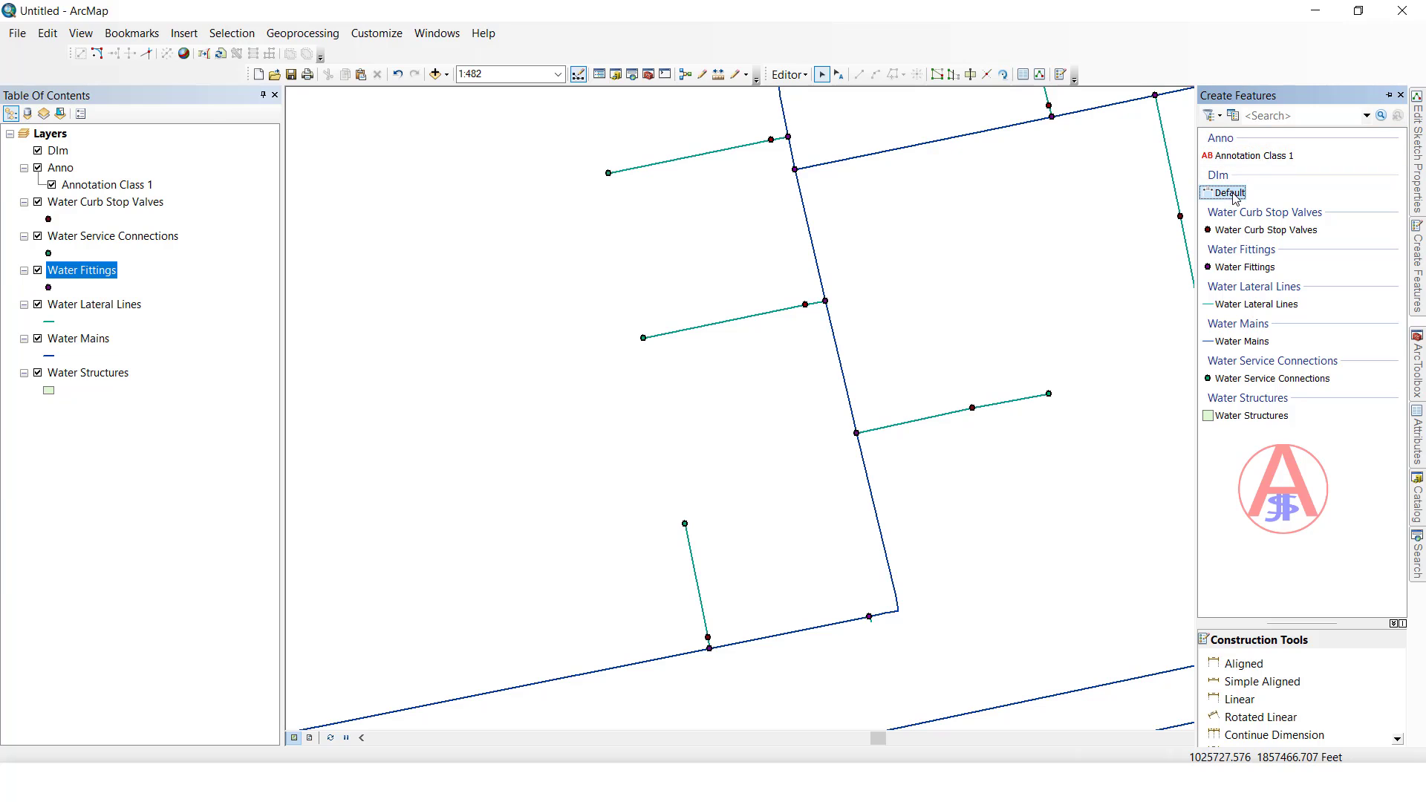
{"action": "left_click", "coordinate": [1230, 192]}
{"action": "left_click", "coordinate": [643, 338]}
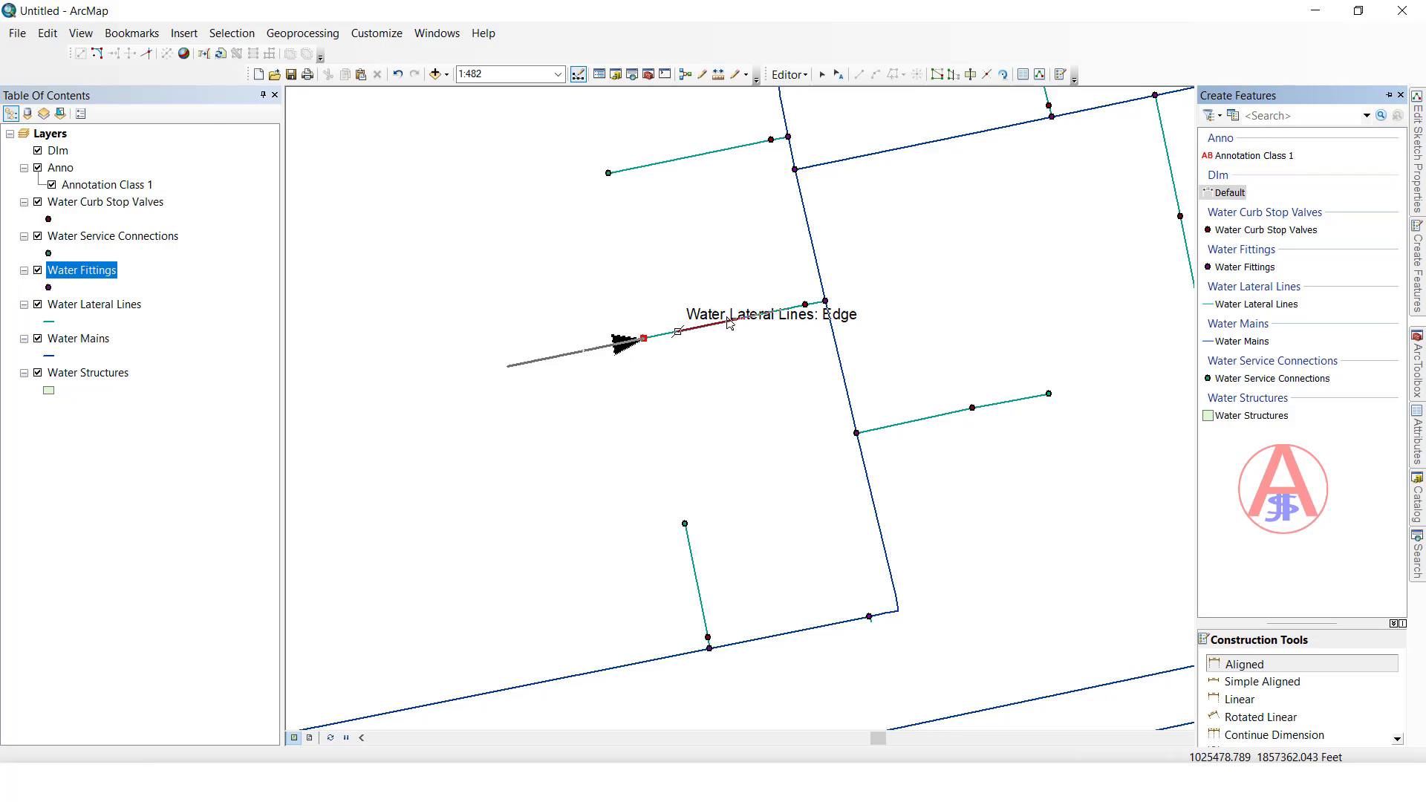
{"action": "left_click", "coordinate": [805, 305]}
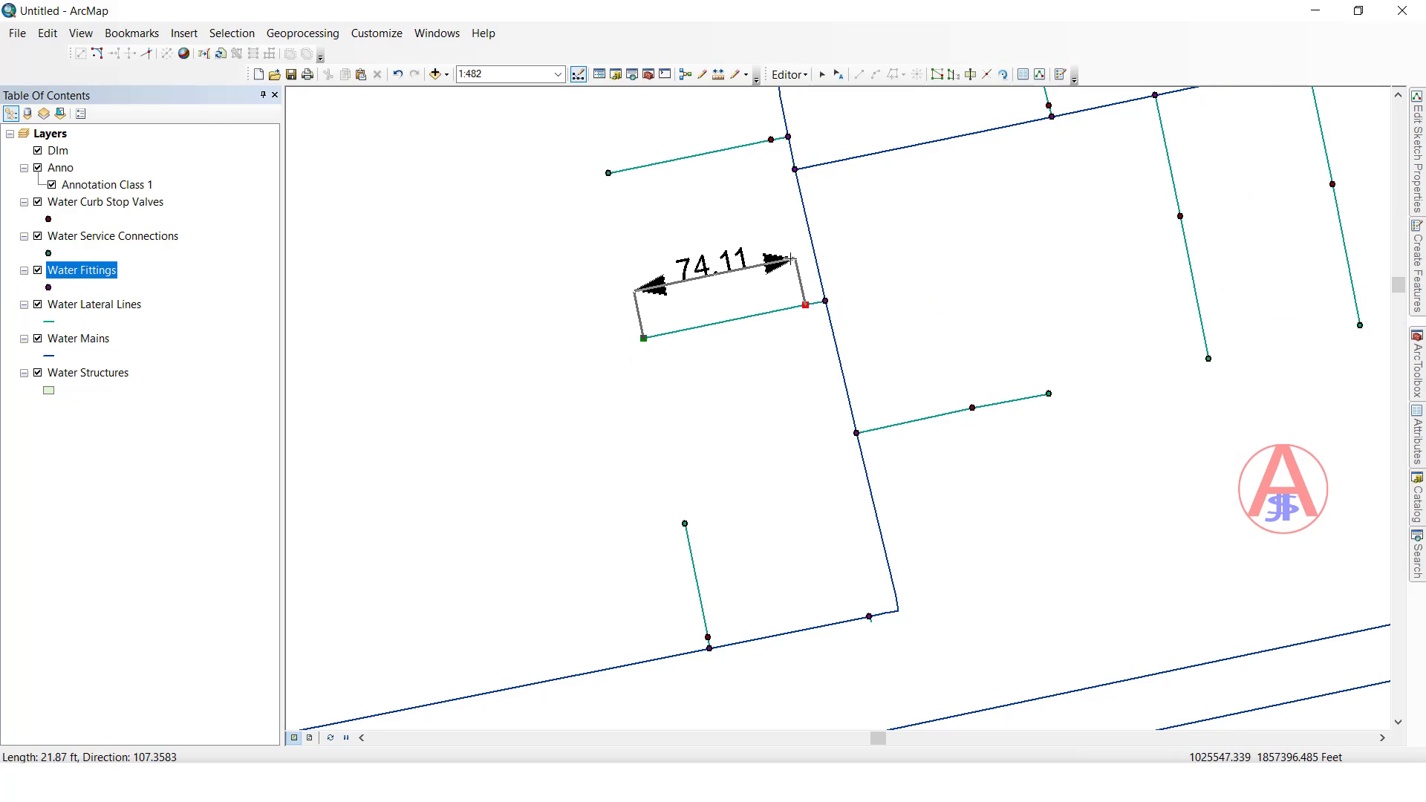
{"action": "left_click", "coordinate": [789, 258]}
Step: Check the lateral's attributes to confirm its 74.106762 shape length, then deselect it
{"action": "left_click", "coordinate": [822, 74]}
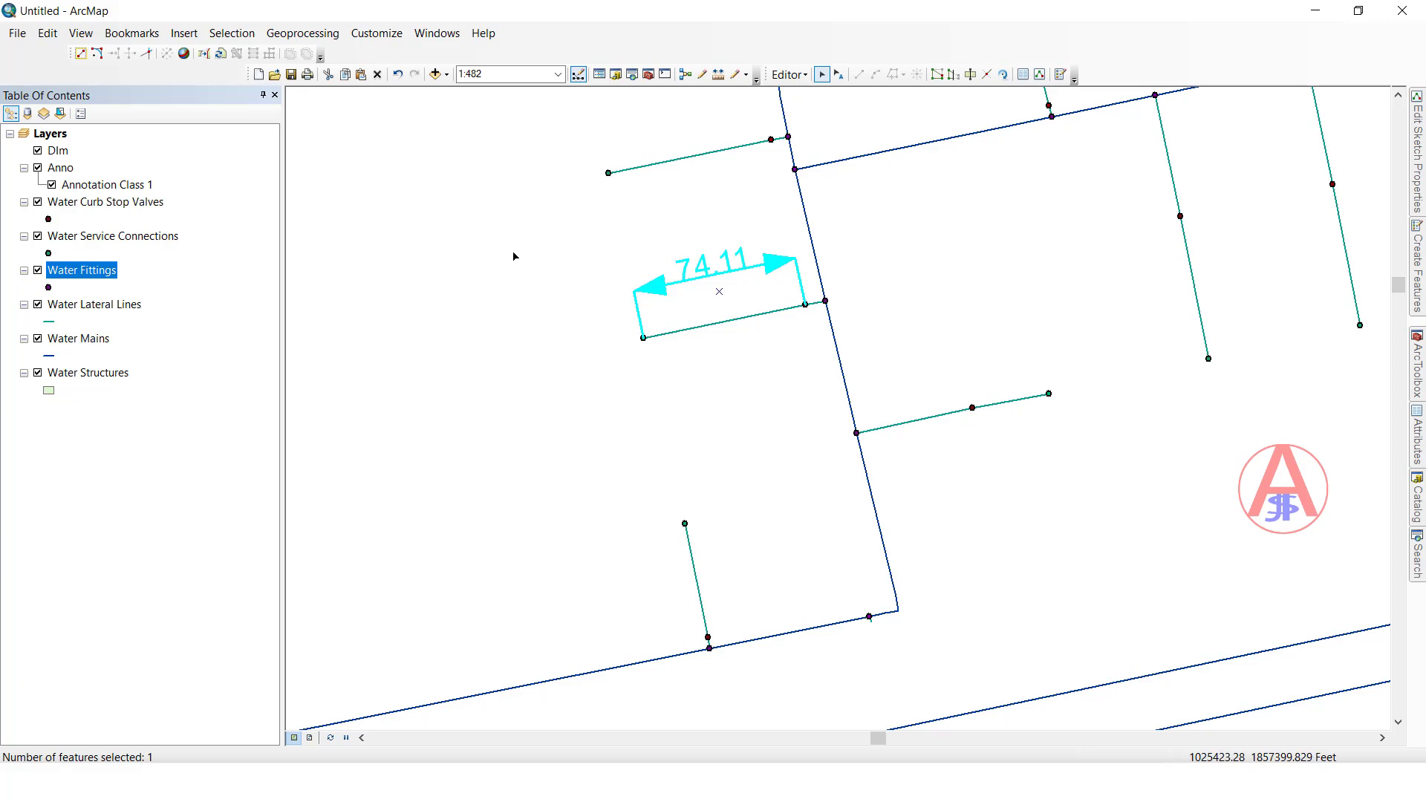
{"action": "left_click", "coordinate": [746, 312]}
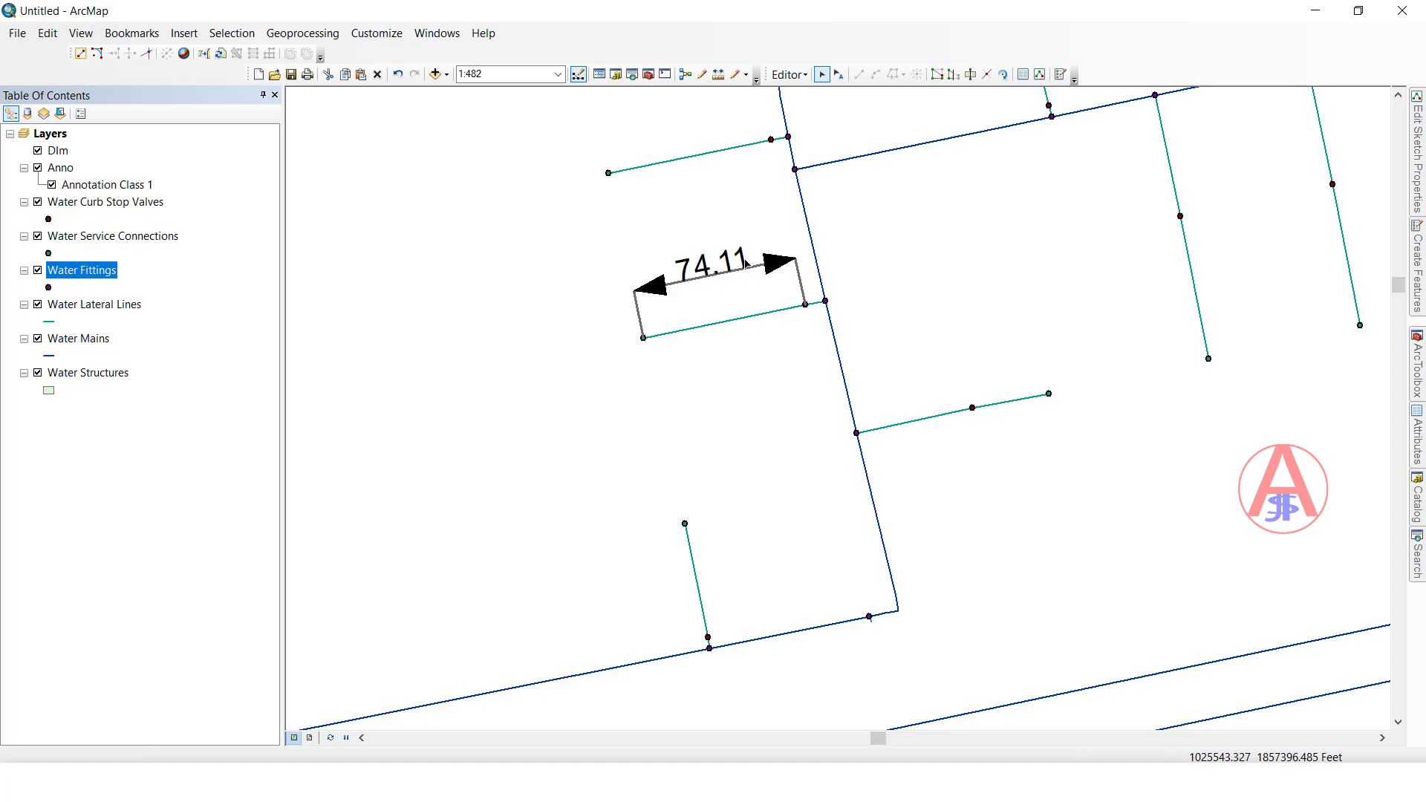
{"action": "left_click", "coordinate": [746, 313]}
{"action": "right_click", "coordinate": [739, 363]}
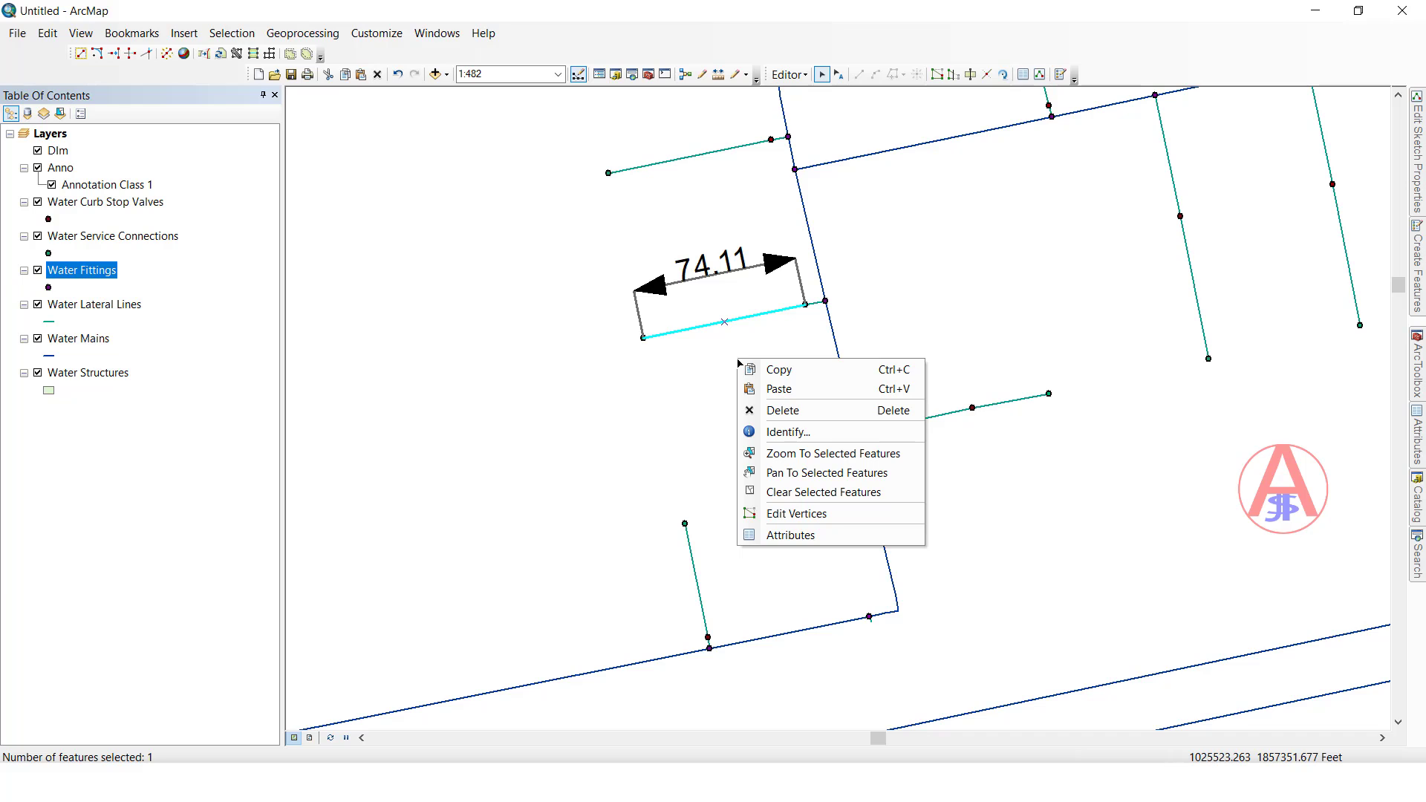
{"action": "left_click", "coordinate": [773, 532]}
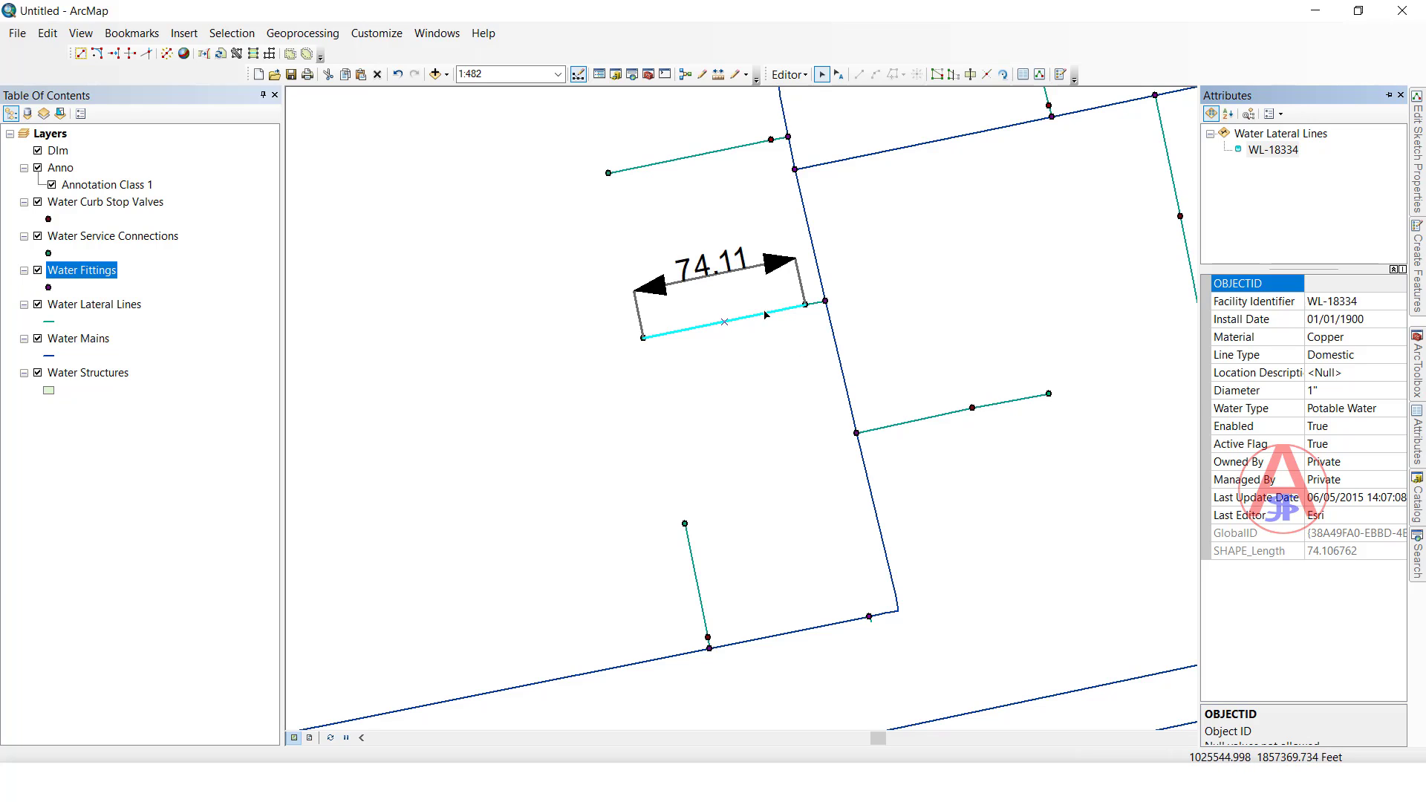
{"action": "left_click", "coordinate": [731, 388]}
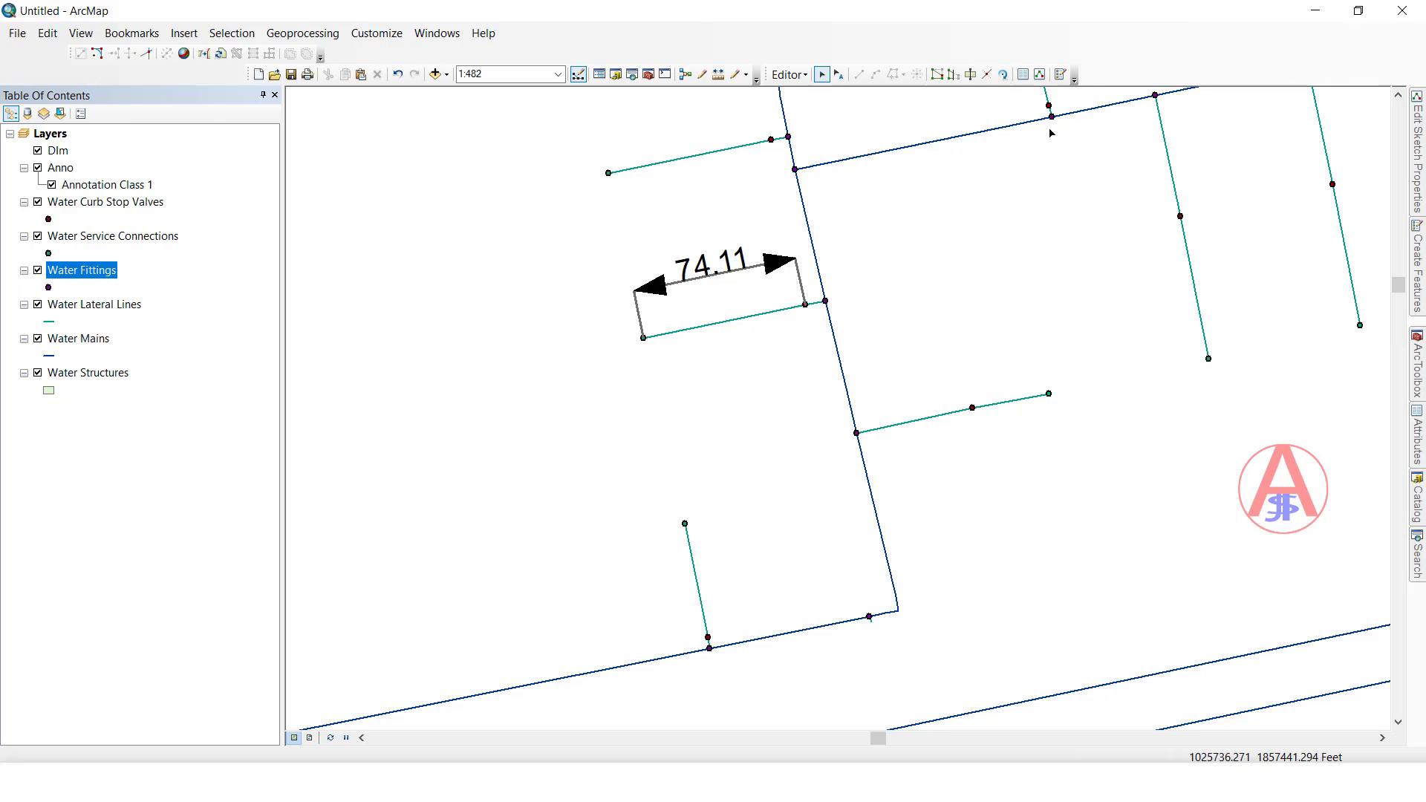
Step: Add a 74.65 aligned dimension to the upper lateral with the default dimension template
{"action": "left_click", "coordinate": [1061, 74]}
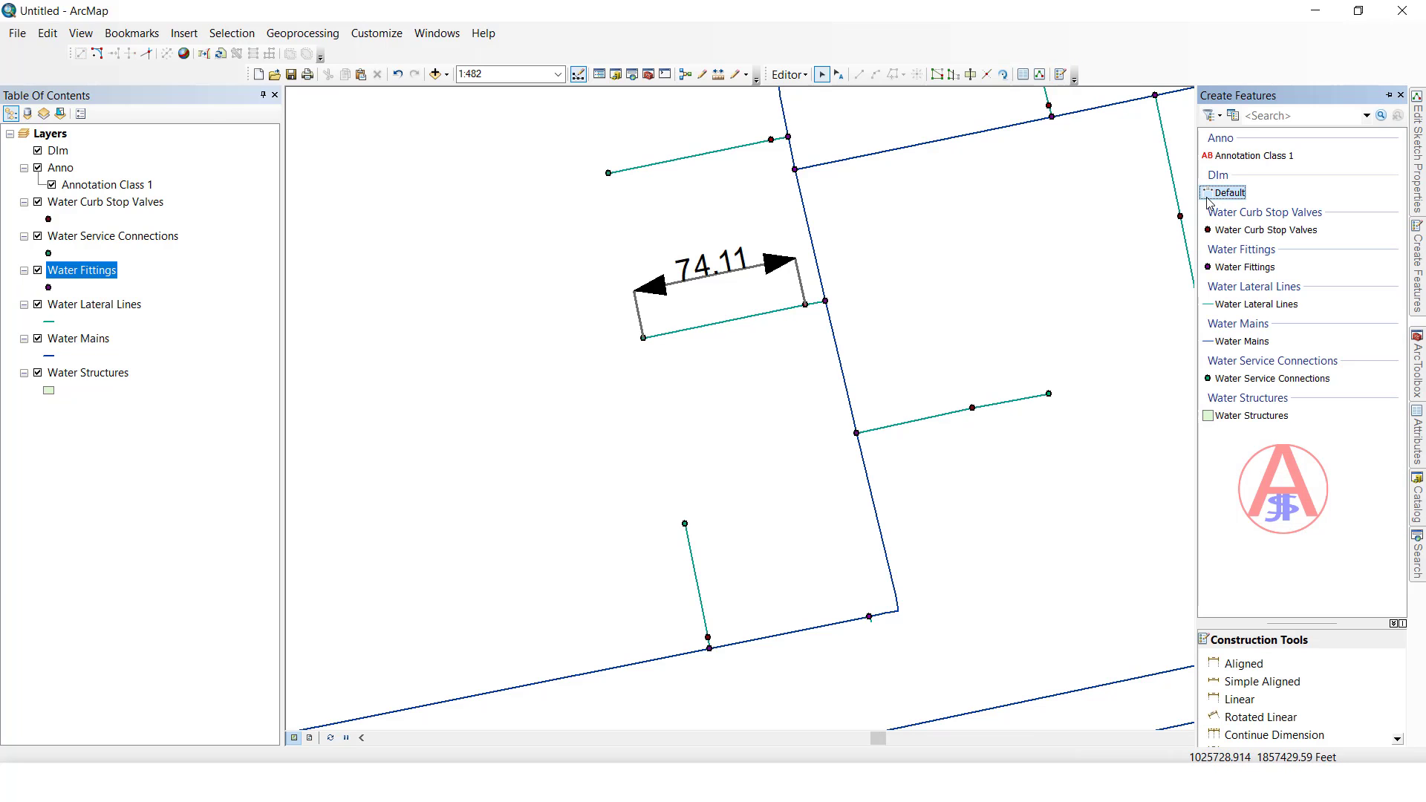
{"action": "left_click", "coordinate": [1218, 195]}
{"action": "left_click", "coordinate": [608, 172]}
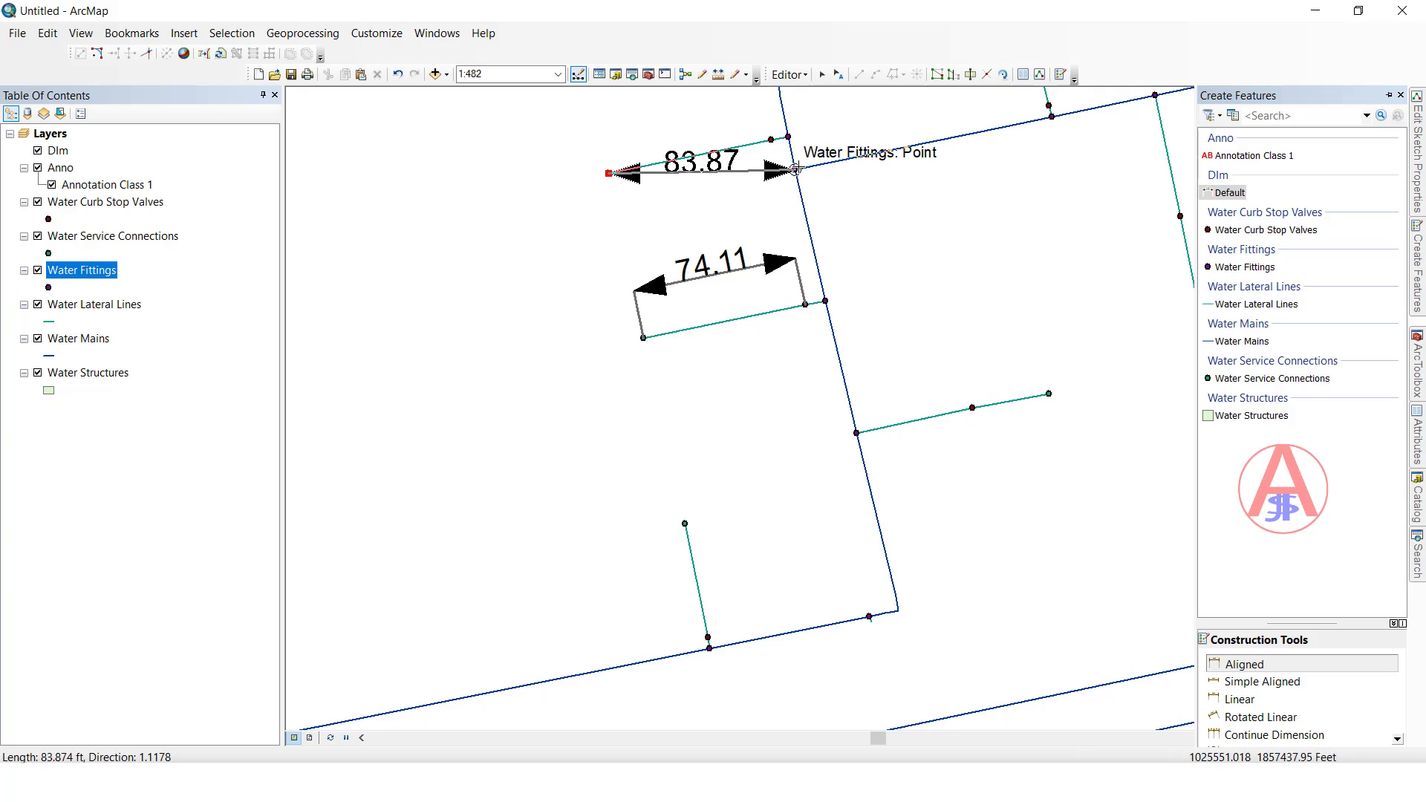
{"action": "left_click", "coordinate": [771, 139]}
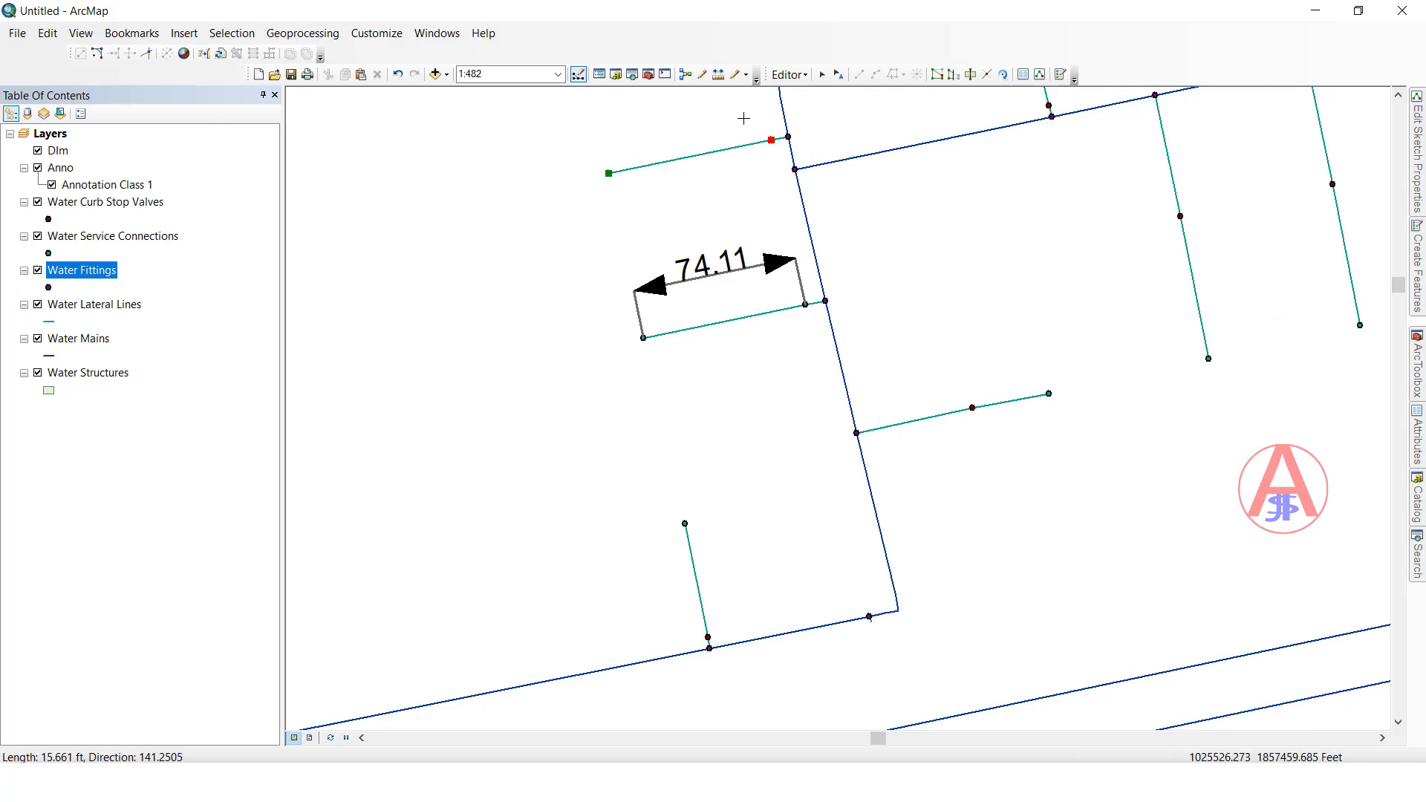
{"action": "left_click", "coordinate": [744, 118]}
Step: Add 47.63 and 118.07 aligned dimensions along the horizontal main
{"action": "left_click_drag", "start_coordinate": [1002, 220], "coordinate": [859, 471]}
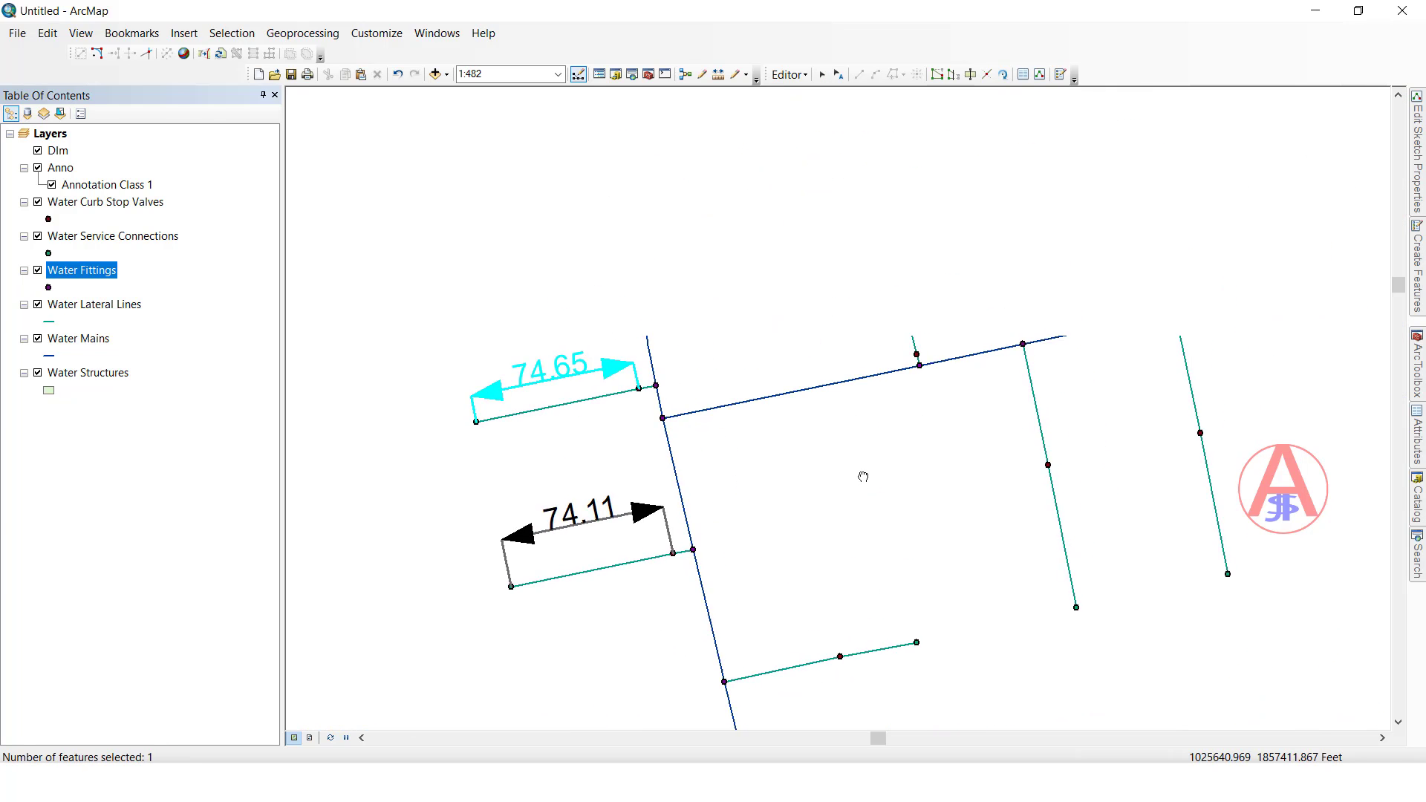
{"action": "left_click", "coordinate": [919, 366]}
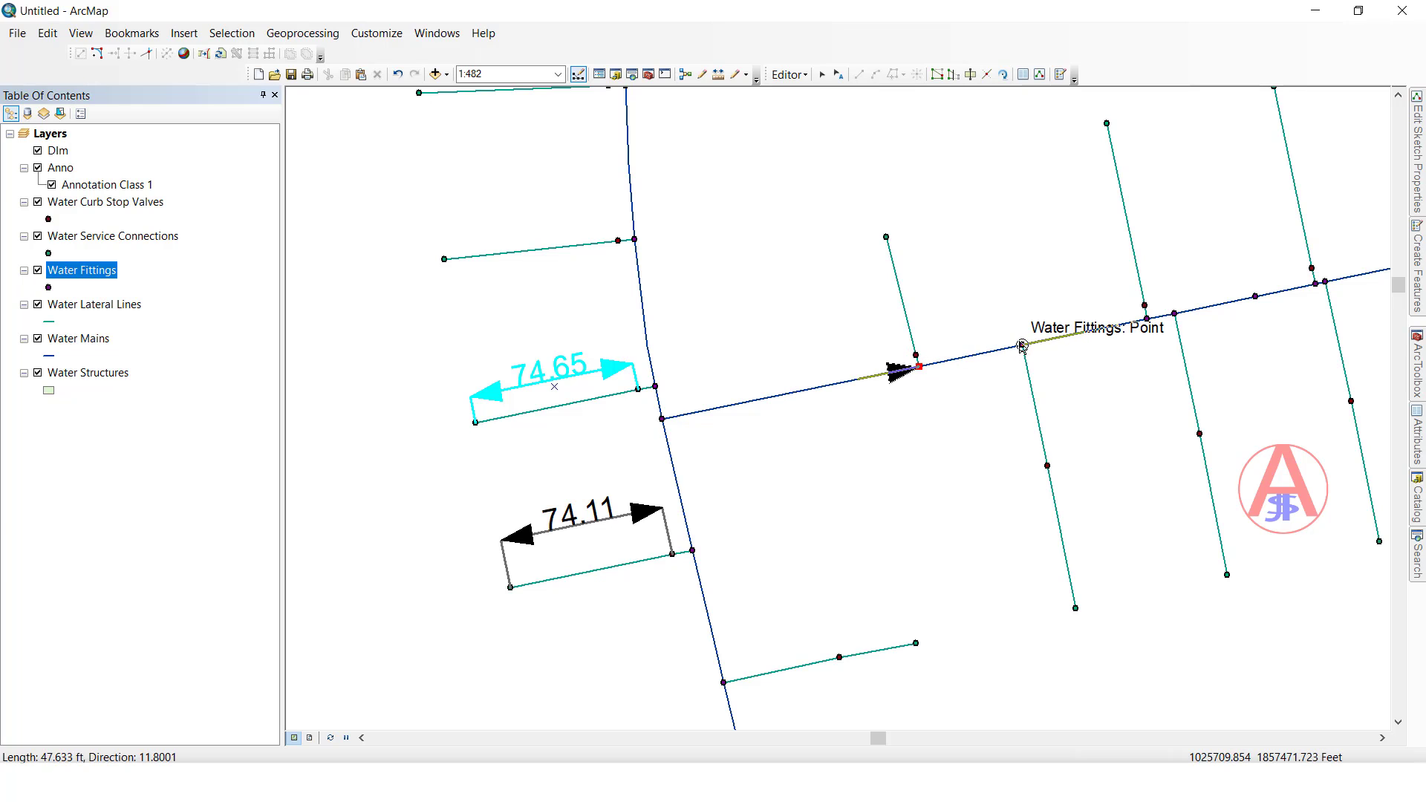
{"action": "left_click", "coordinate": [1021, 346]}
{"action": "left_click", "coordinate": [965, 302]}
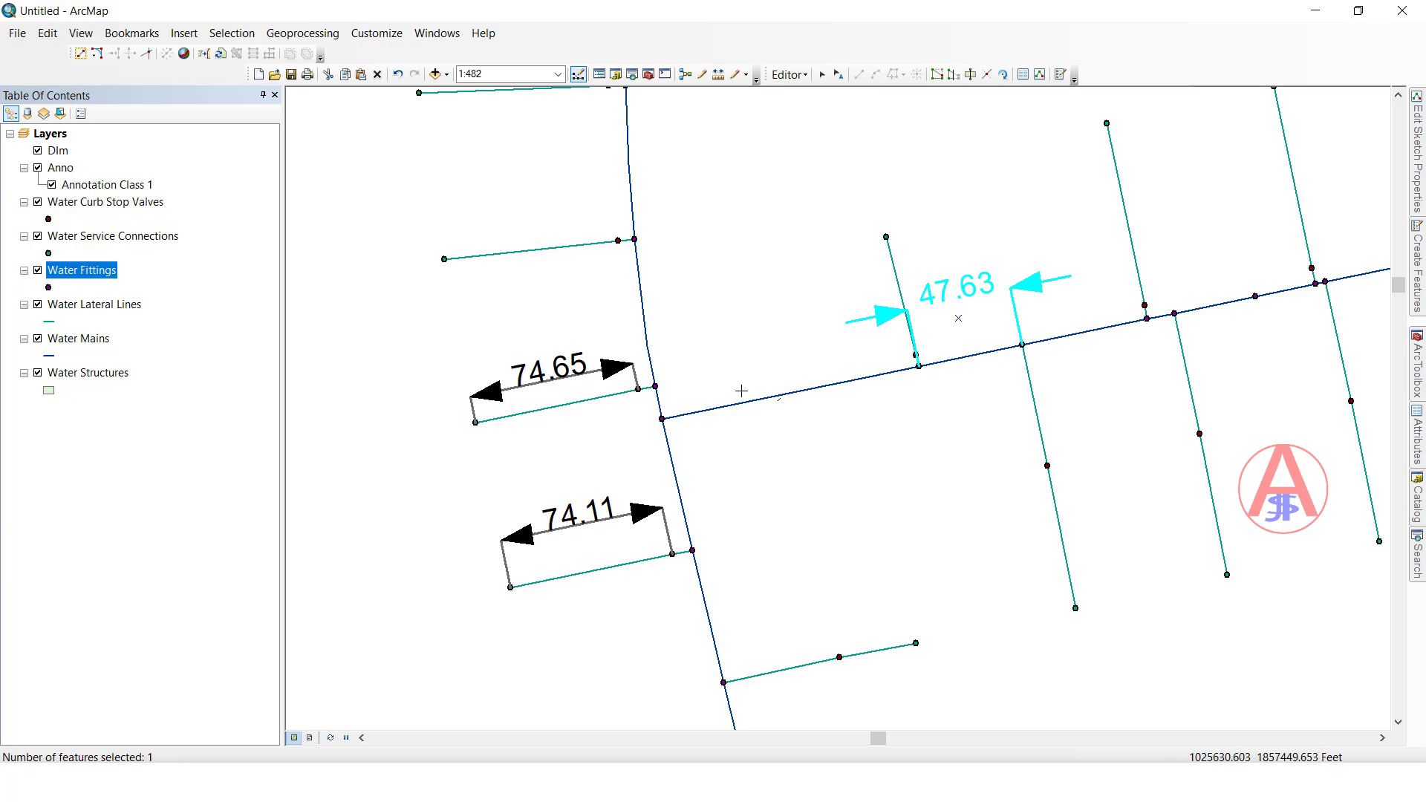
{"action": "left_click", "coordinate": [661, 419]}
{"action": "left_click", "coordinate": [919, 366]}
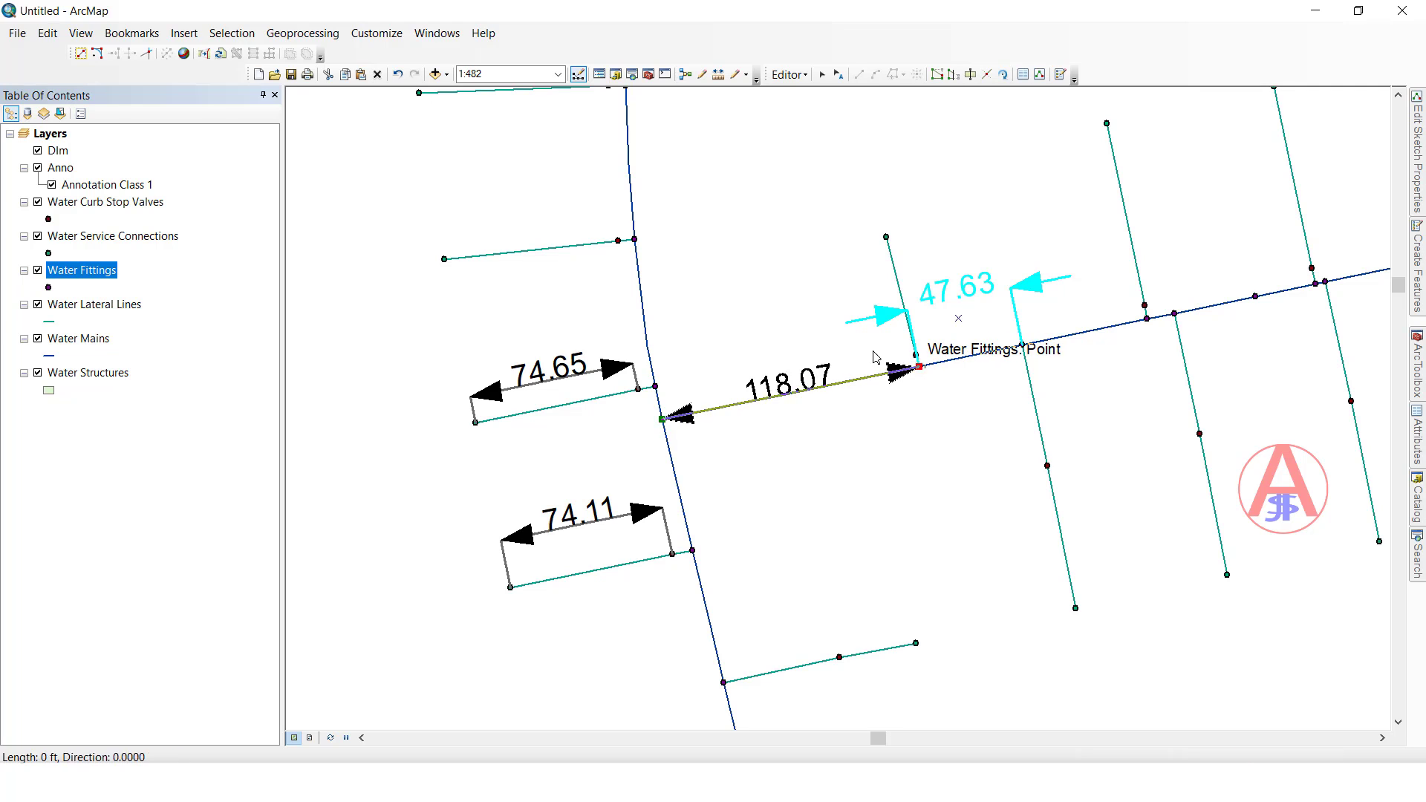
{"action": "left_click", "coordinate": [865, 306]}
Step: Select the 118.07 dimension and display its vertices for editing
{"action": "left_click", "coordinate": [821, 75]}
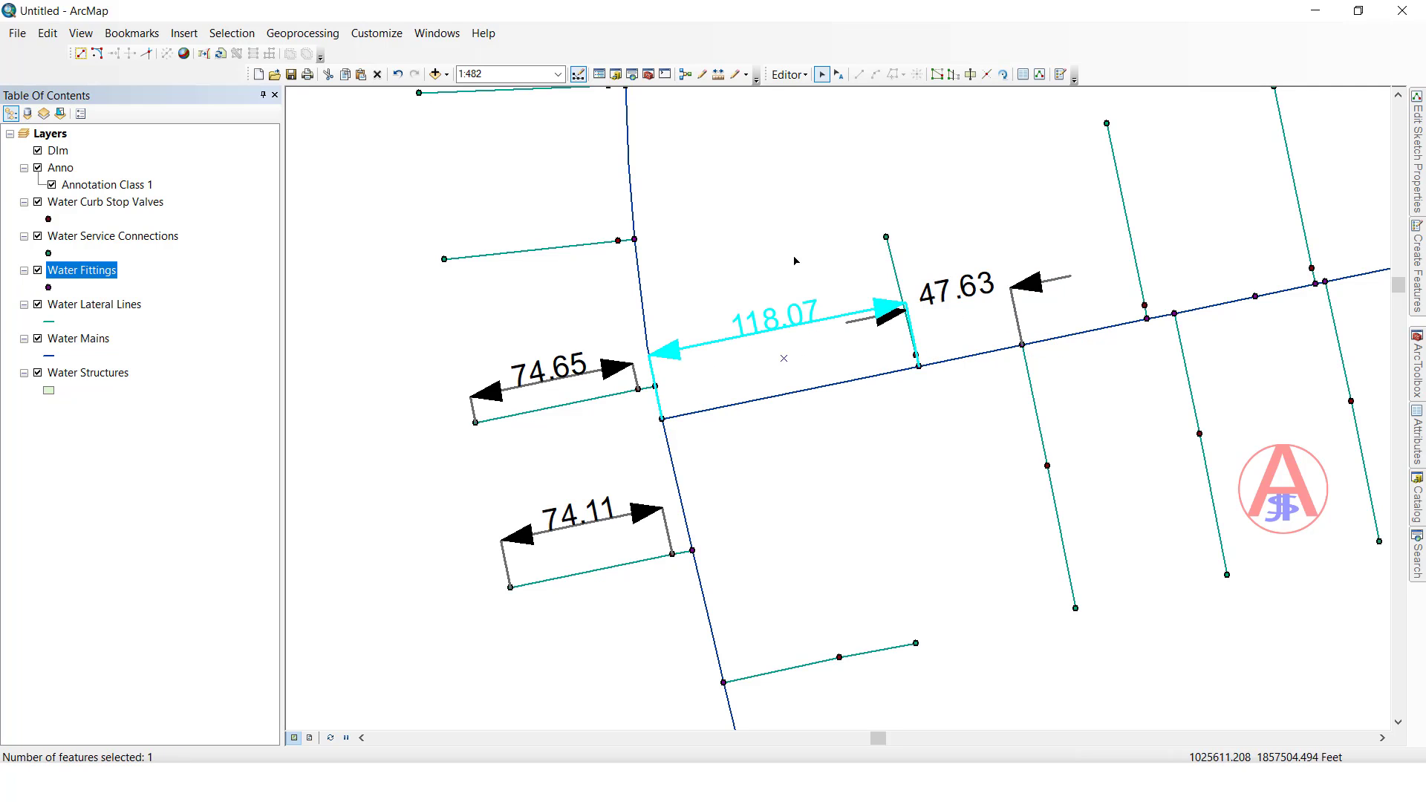
{"action": "left_click", "coordinate": [795, 304]}
{"action": "double_click", "coordinate": [774, 324]}
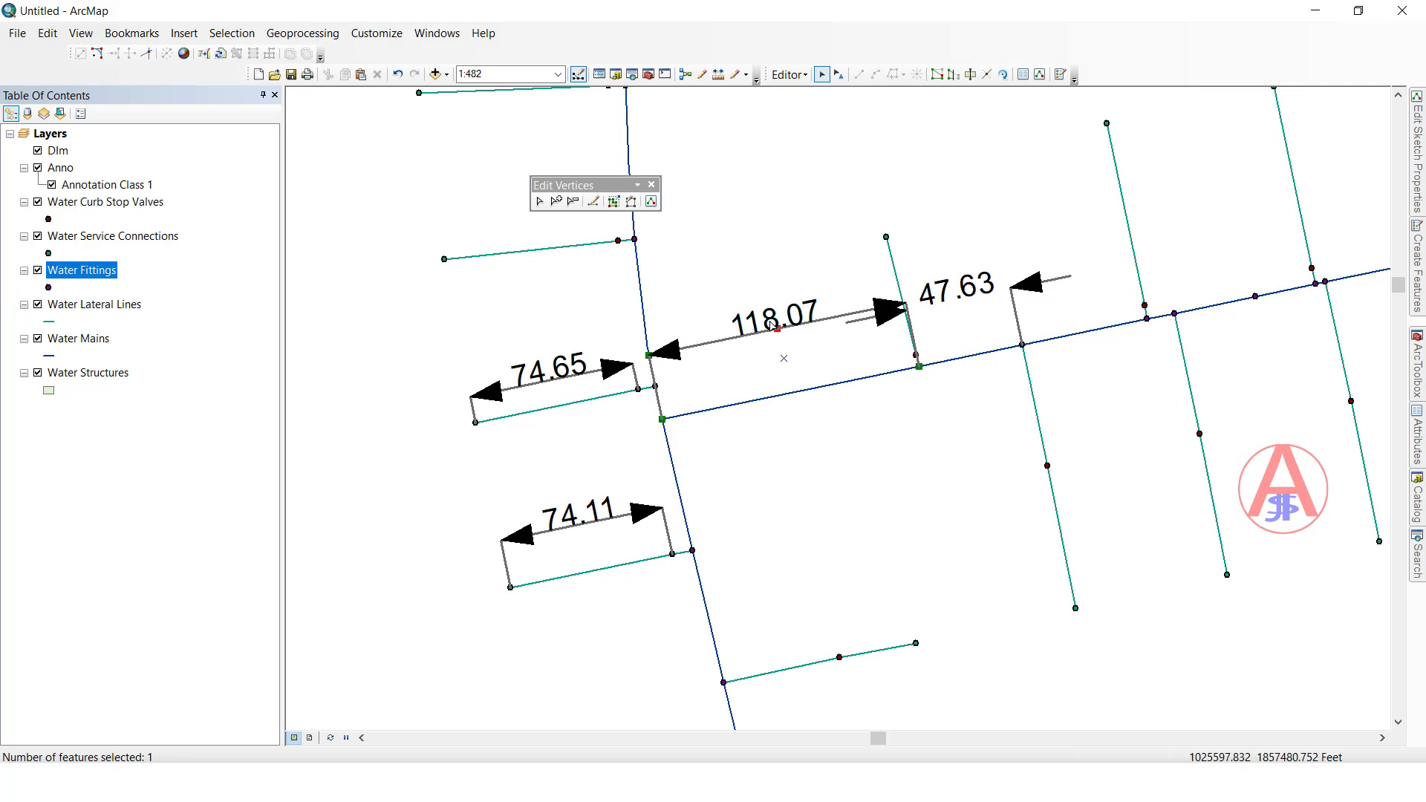
Step: Review the 118.07 dimension's attributes, then zoom and pan back to the 121.30 dimension
{"action": "right_click", "coordinate": [779, 259]}
{"action": "left_click", "coordinate": [817, 430]}
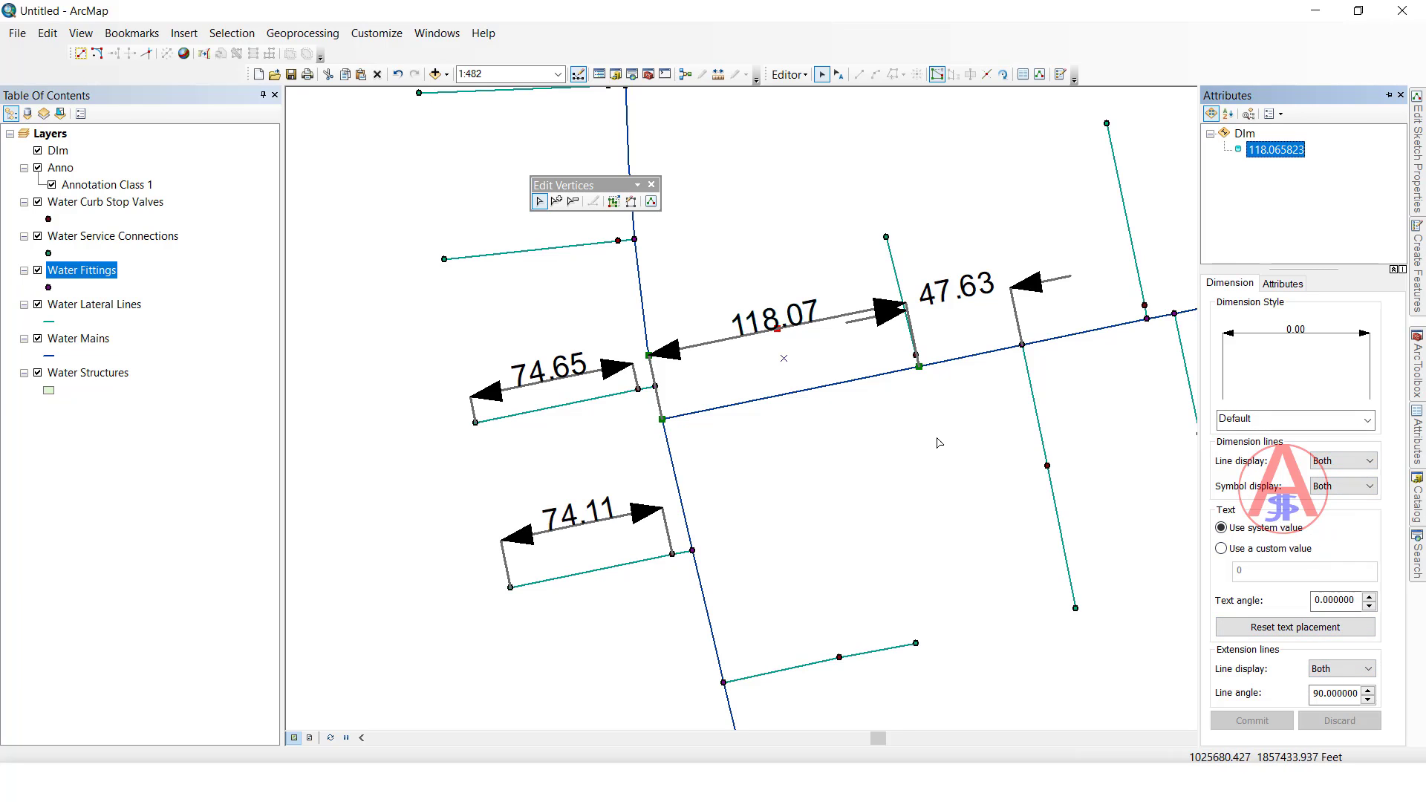
{"action": "scroll", "coordinate": [831, 301], "scroll_direction": "down", "scroll_amount": 1}
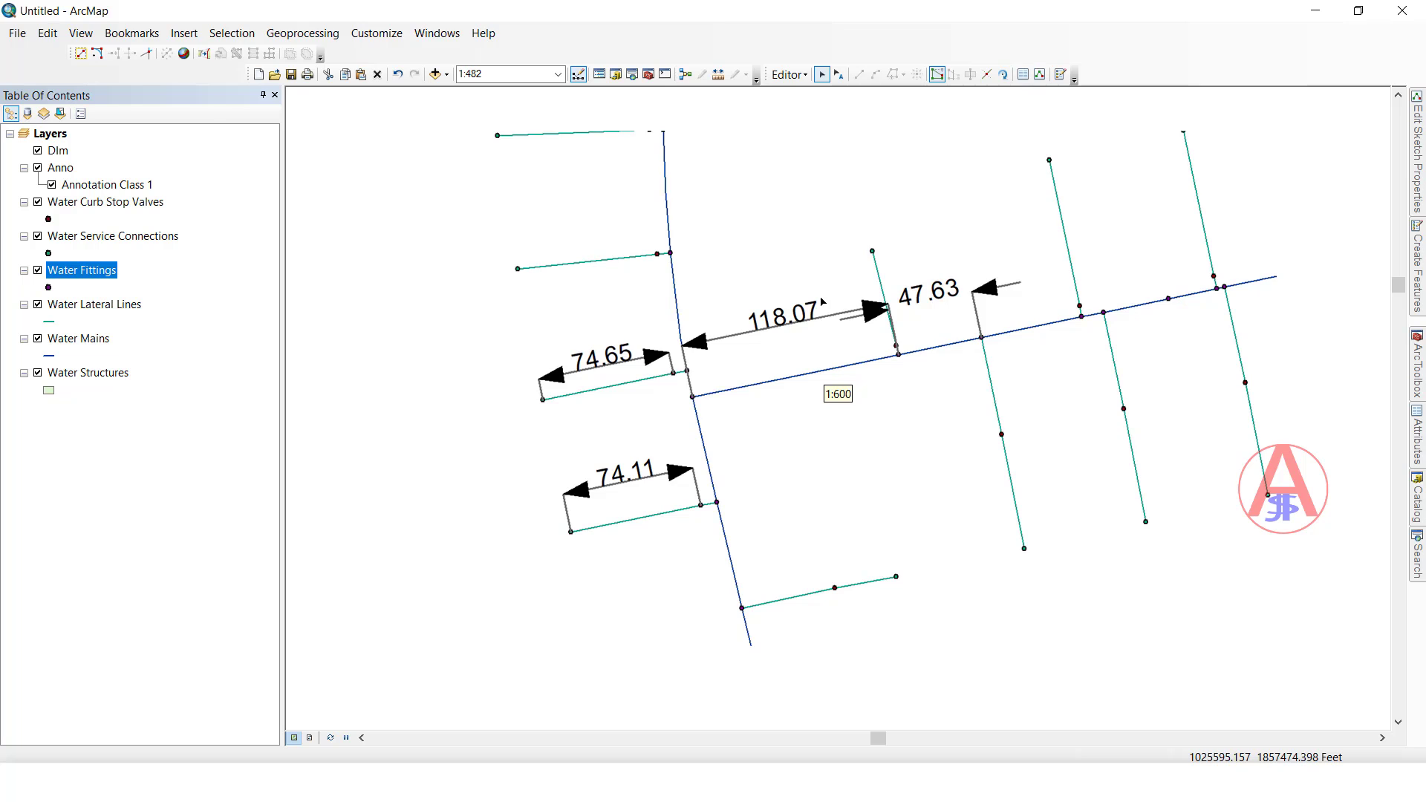
{"action": "scroll", "coordinate": [822, 300], "scroll_direction": "down", "scroll_amount": 2}
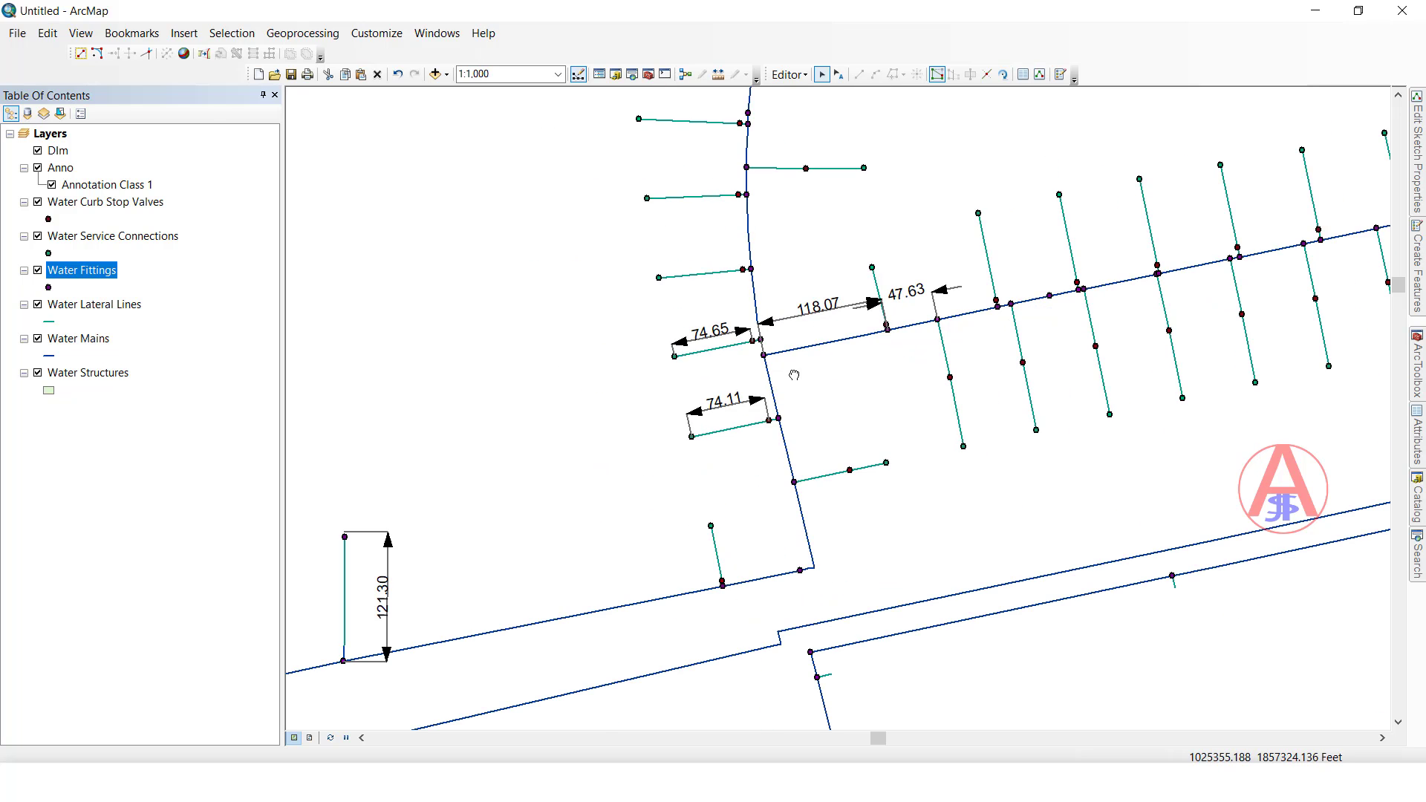
{"action": "left_click_drag", "start_coordinate": [794, 375], "coordinate": [904, 265]}
{"action": "scroll", "coordinate": [854, 358], "scroll_direction": "up", "scroll_amount": 2}
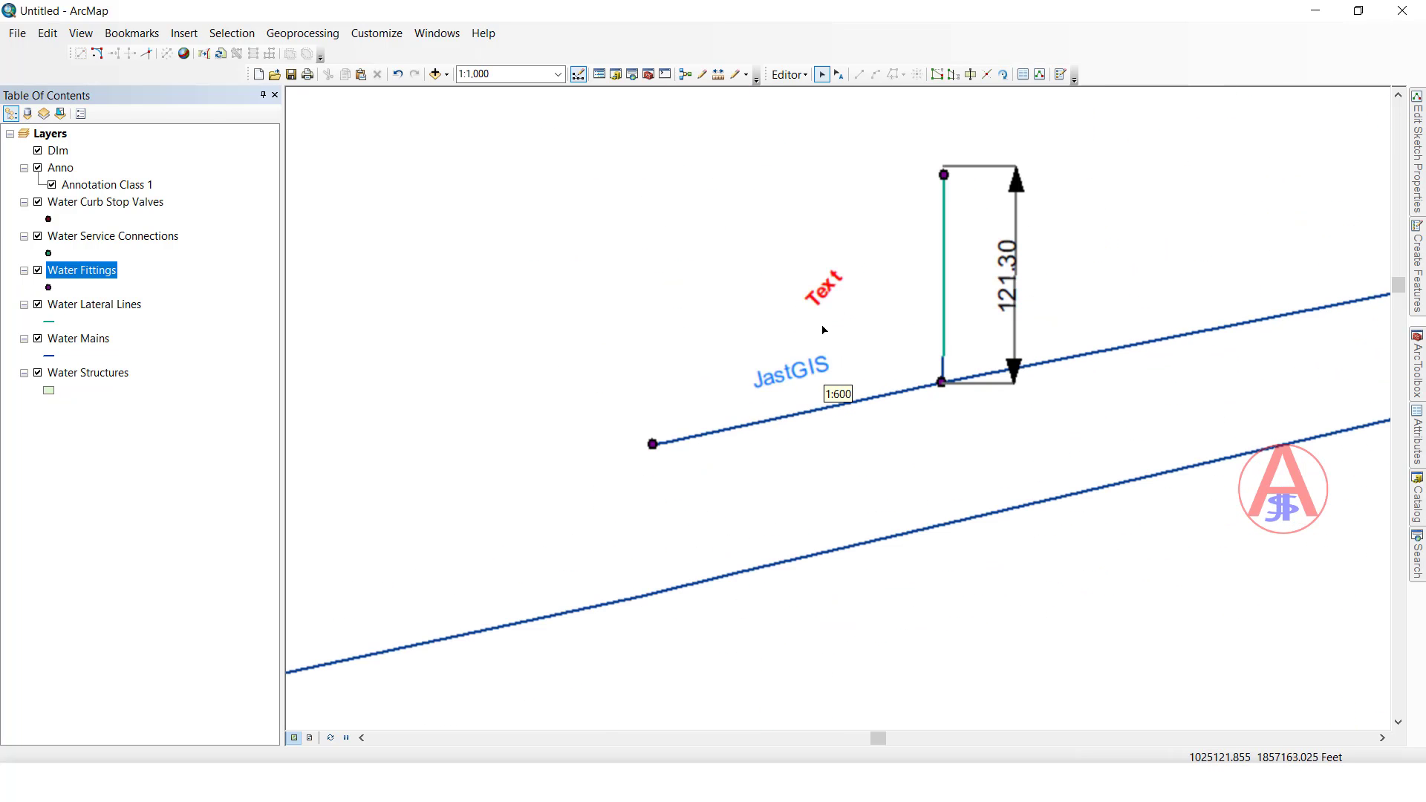